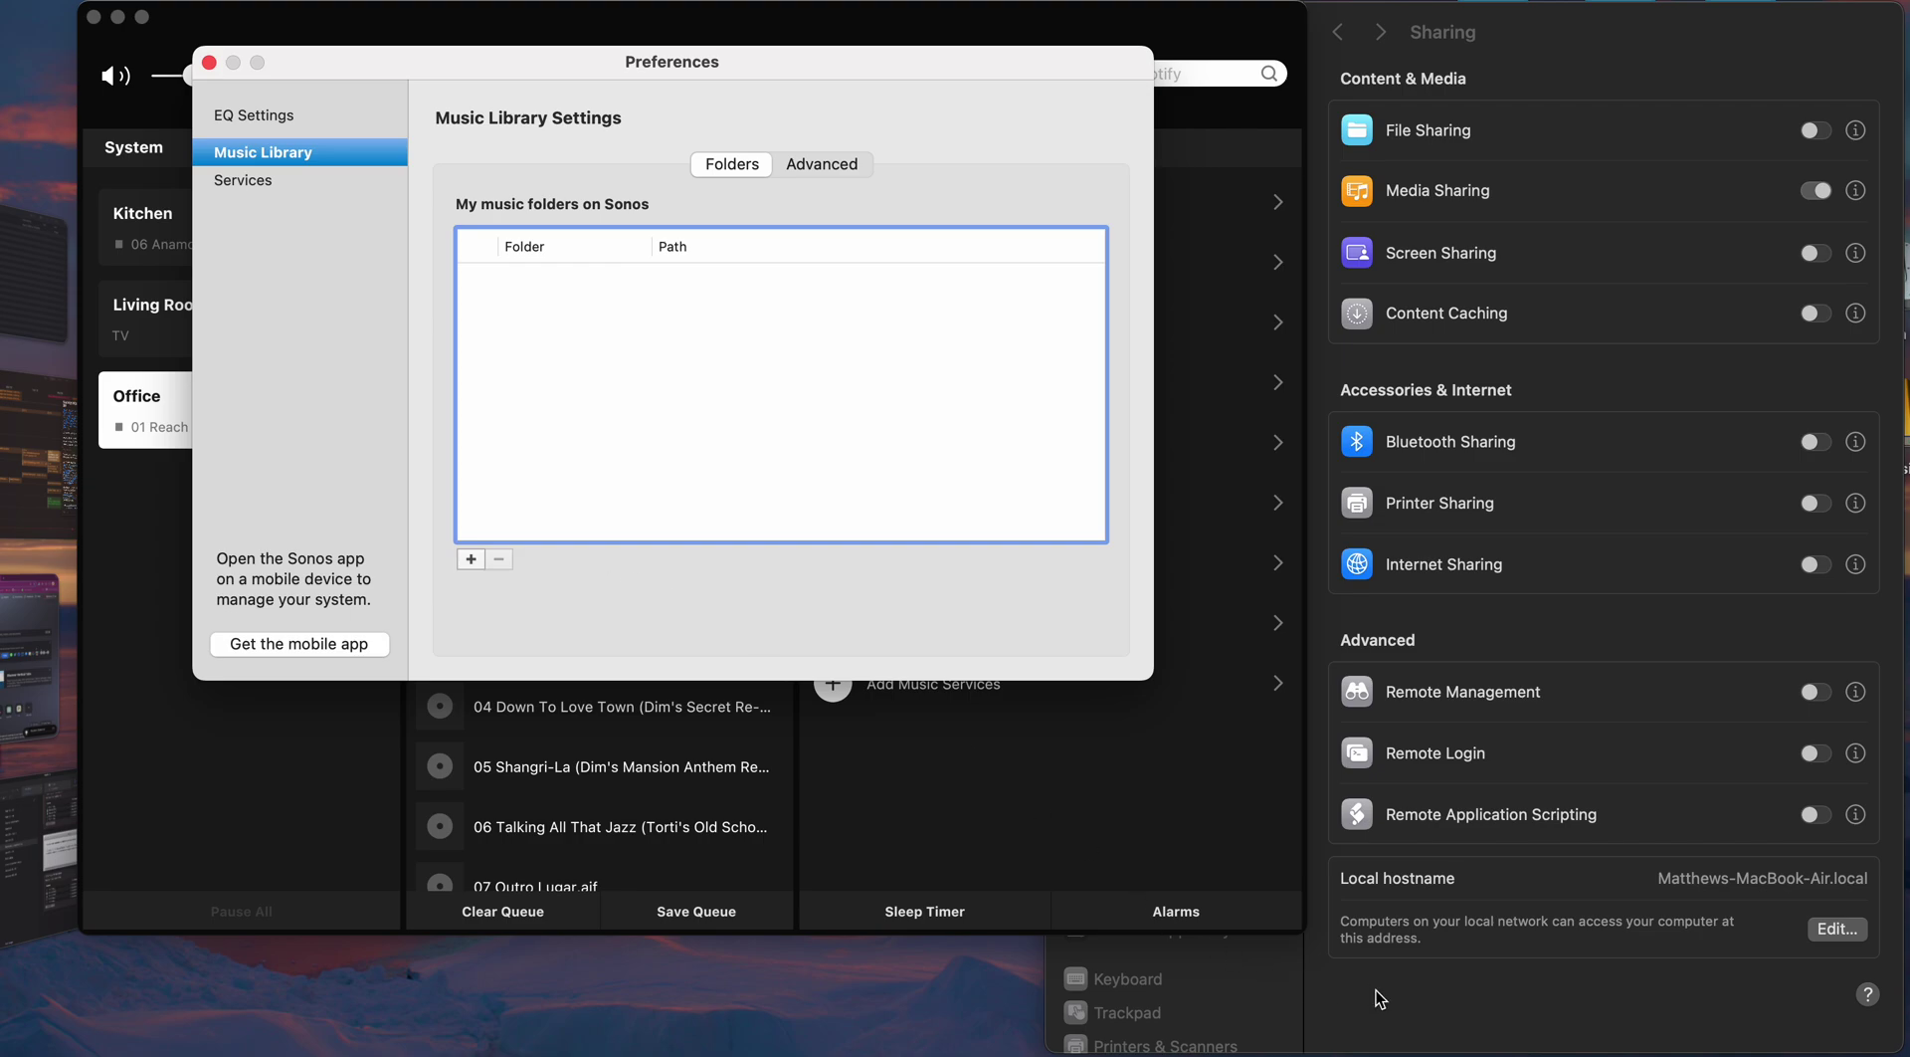
Step: Open the Sharing settings in the General section of System Settings
click(1446, 1005)
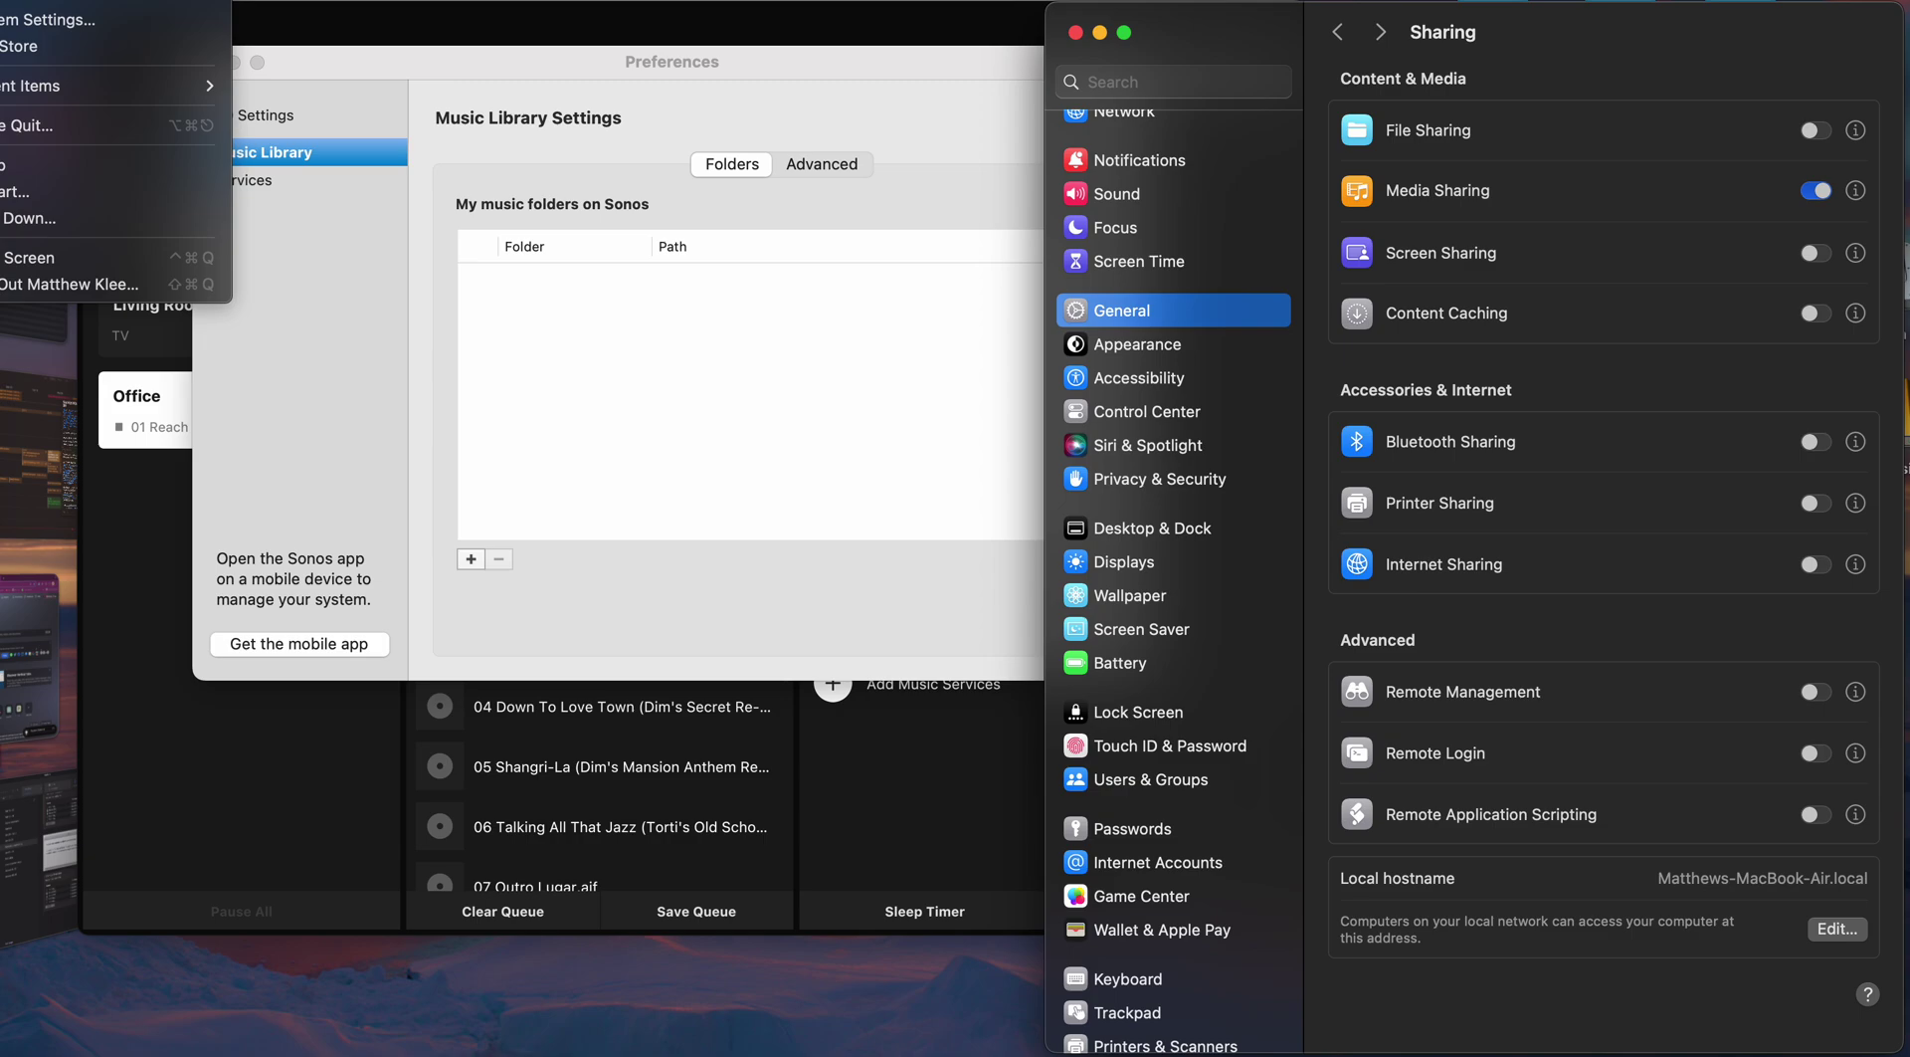
click(33, 22)
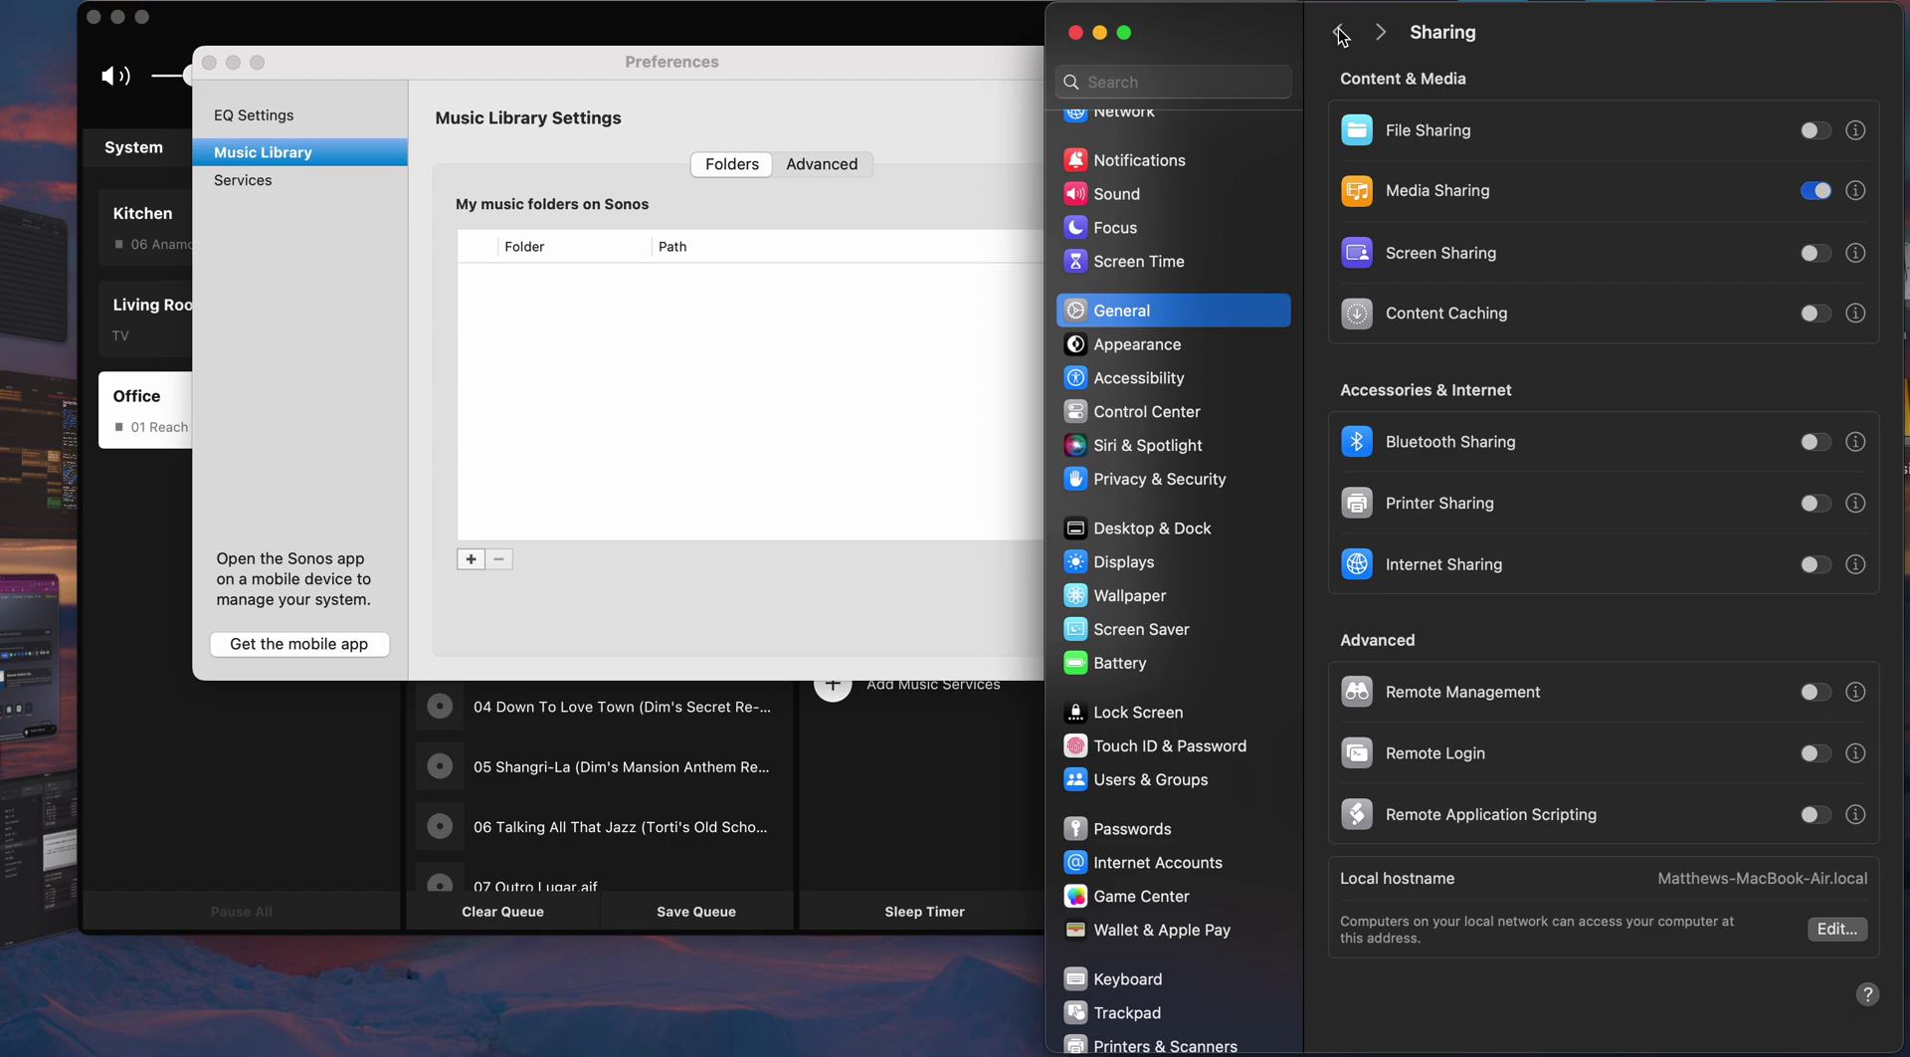
click(1138, 343)
click(1135, 309)
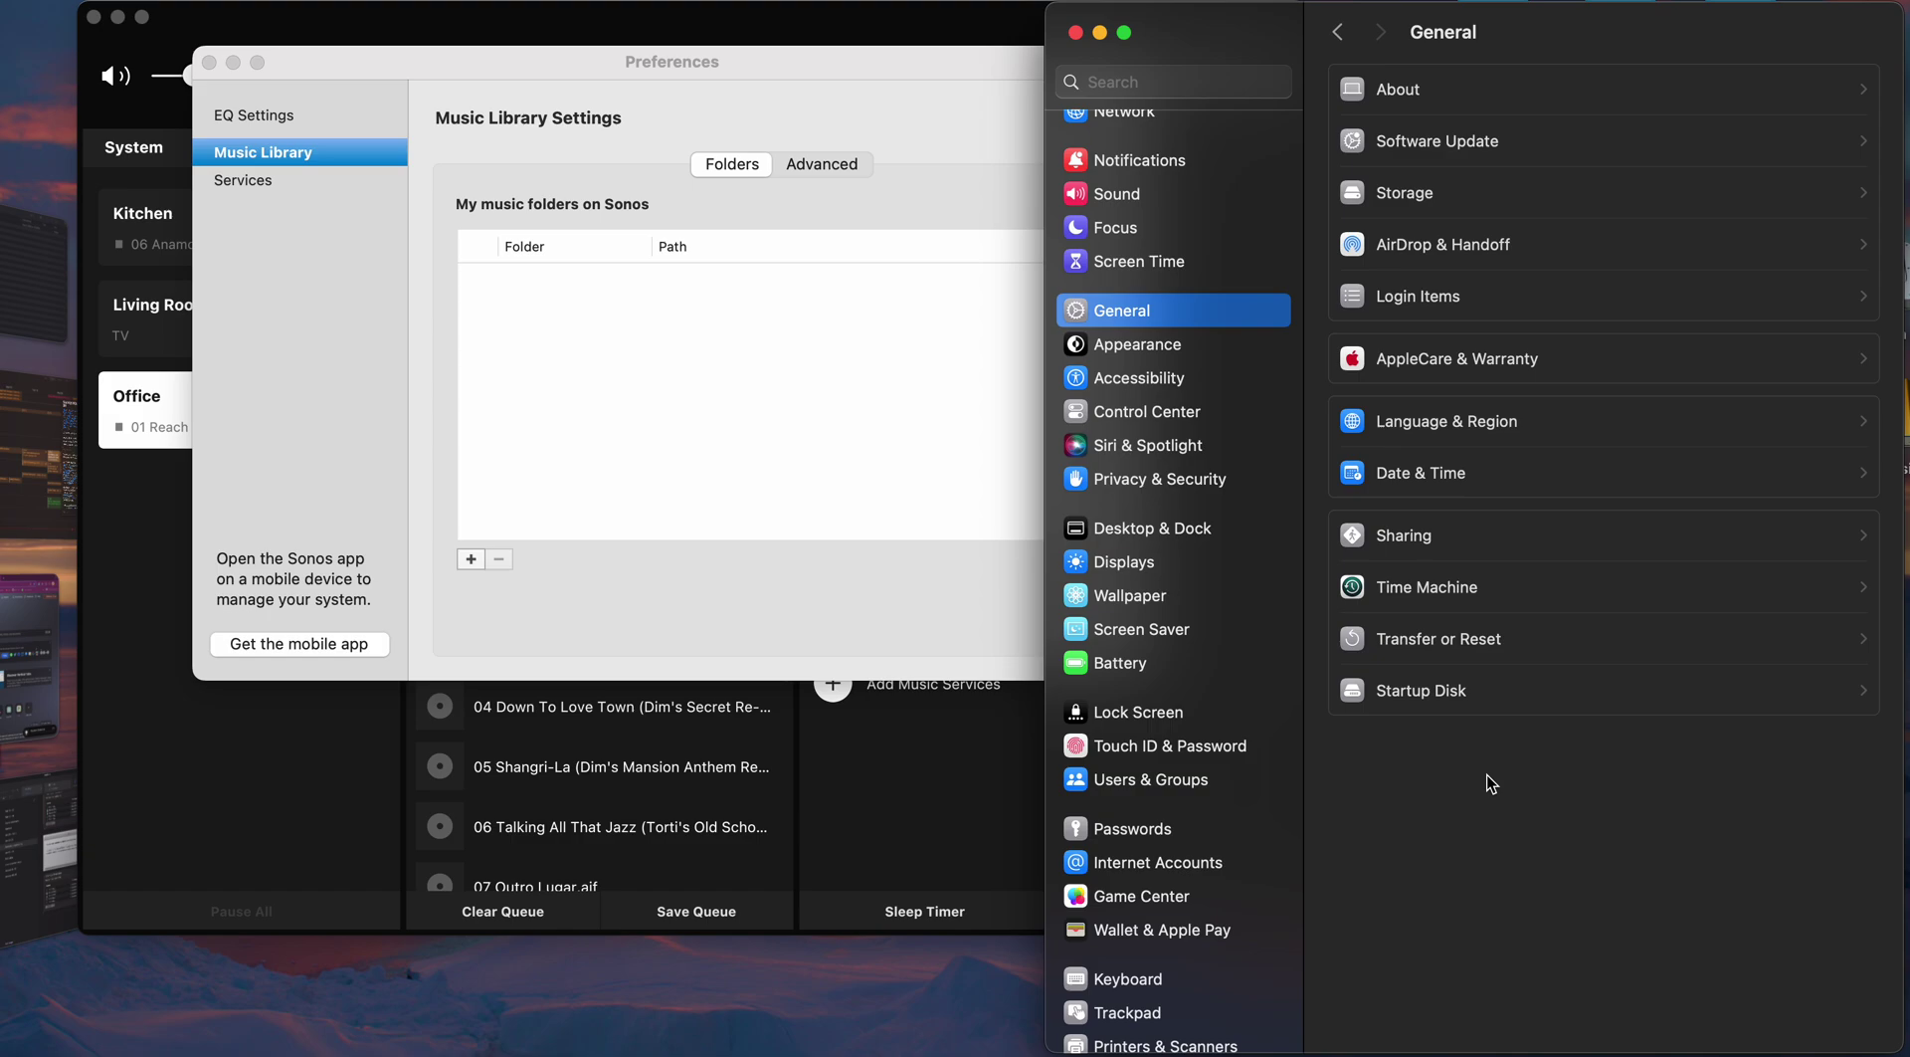
click(1525, 545)
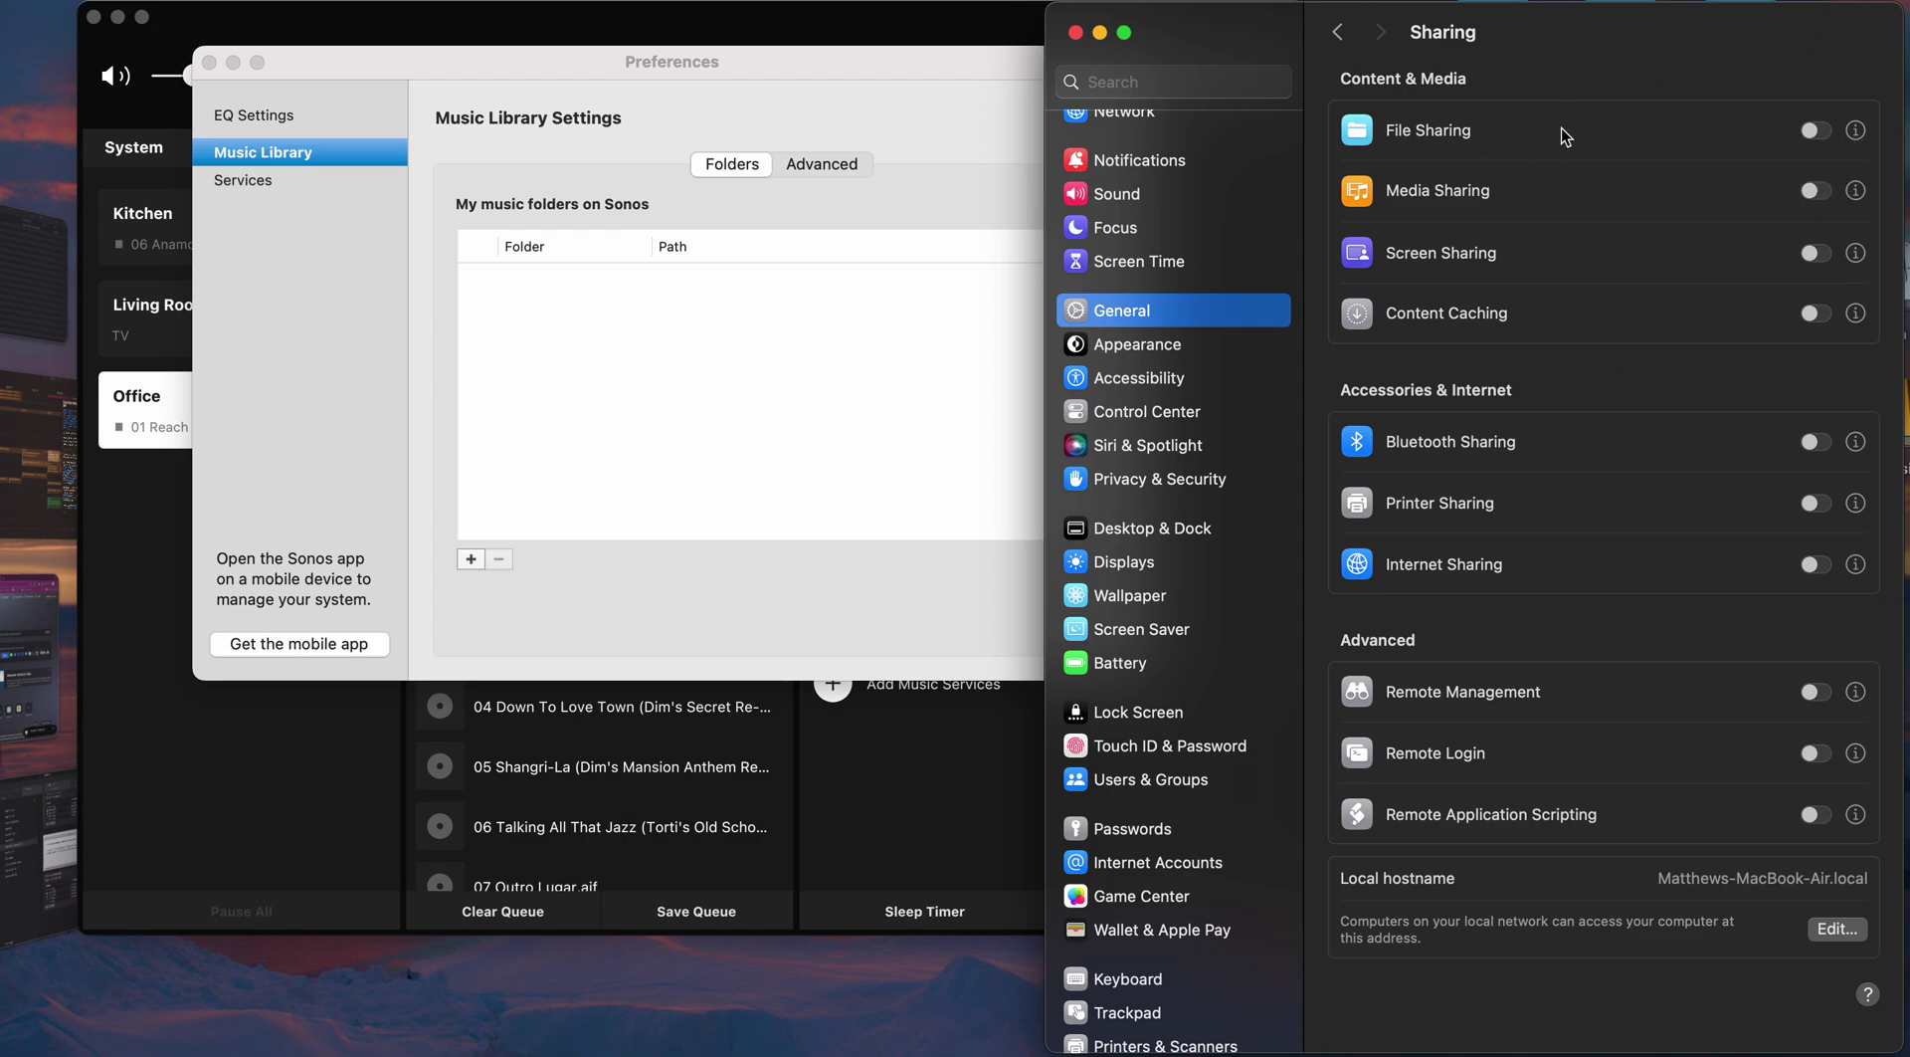
Step: Turn on File Sharing and add the external music drive's "music" folder to the shared folders
click(1808, 131)
click(1855, 130)
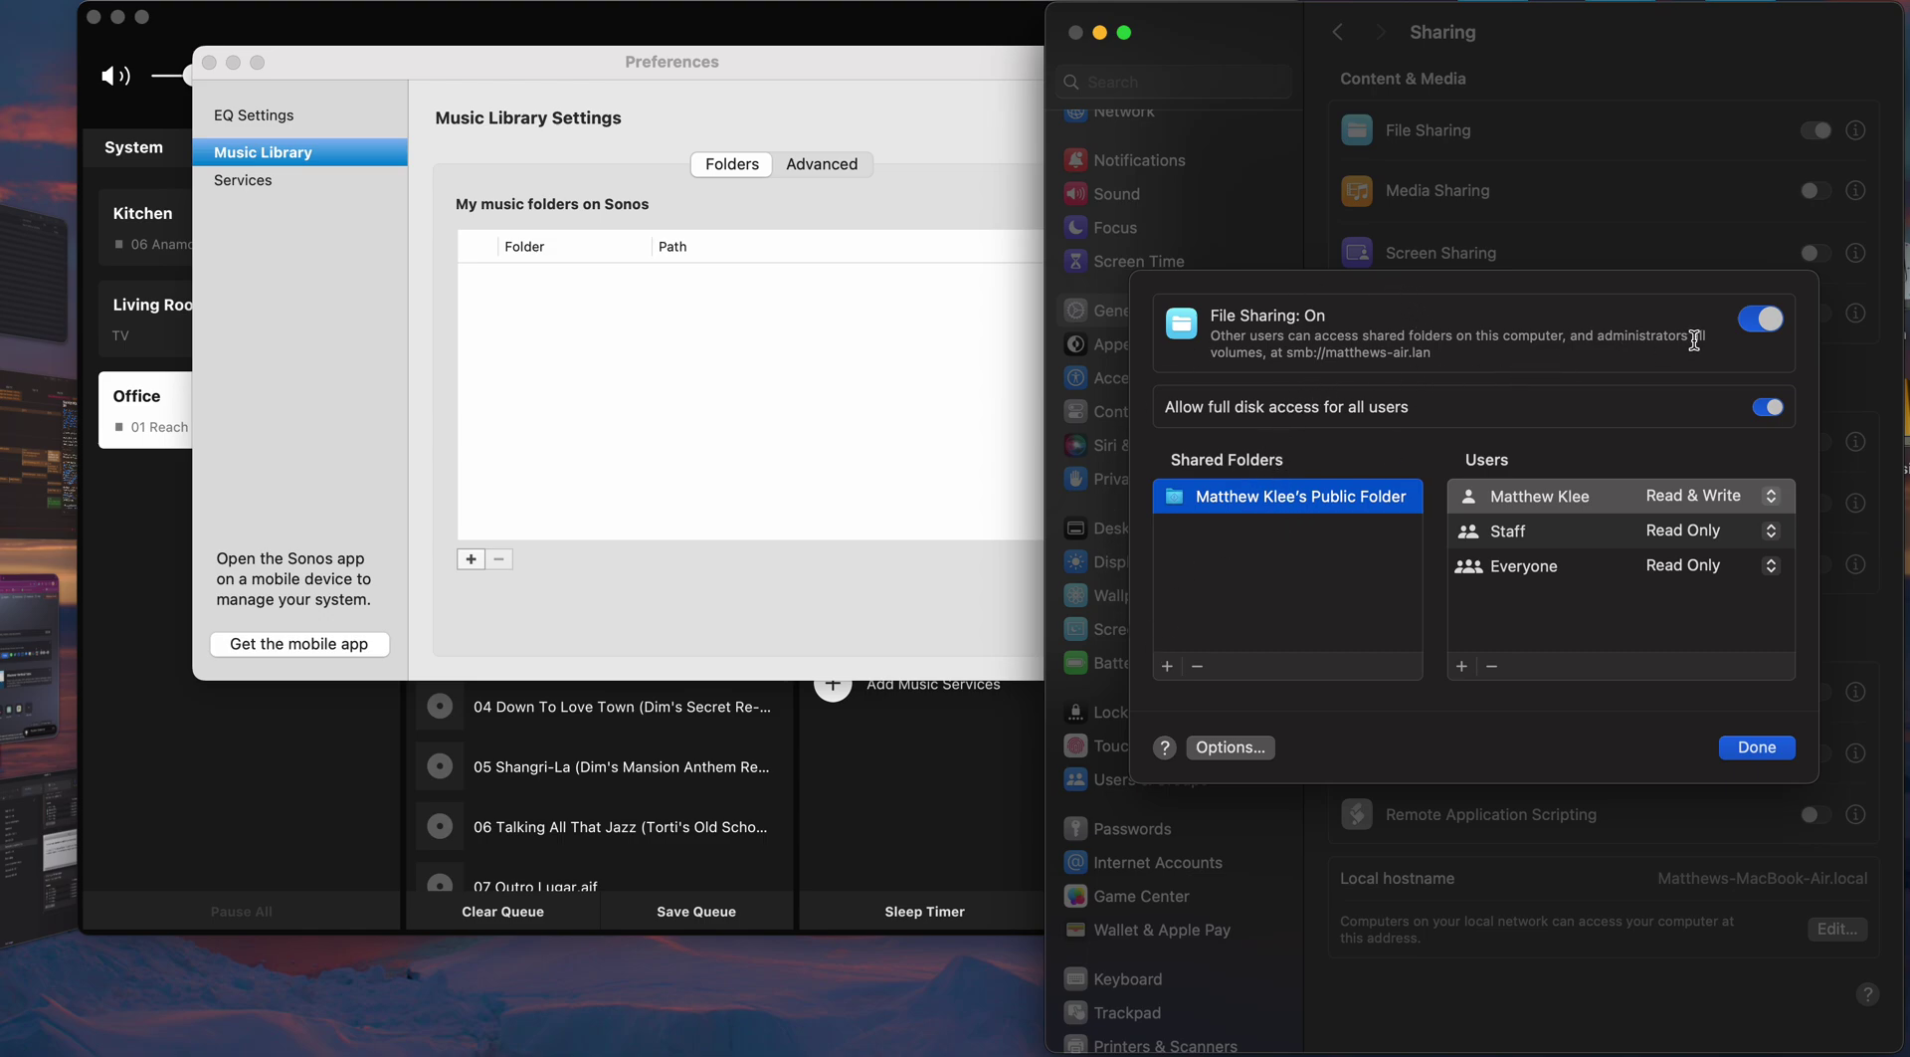
click(1167, 666)
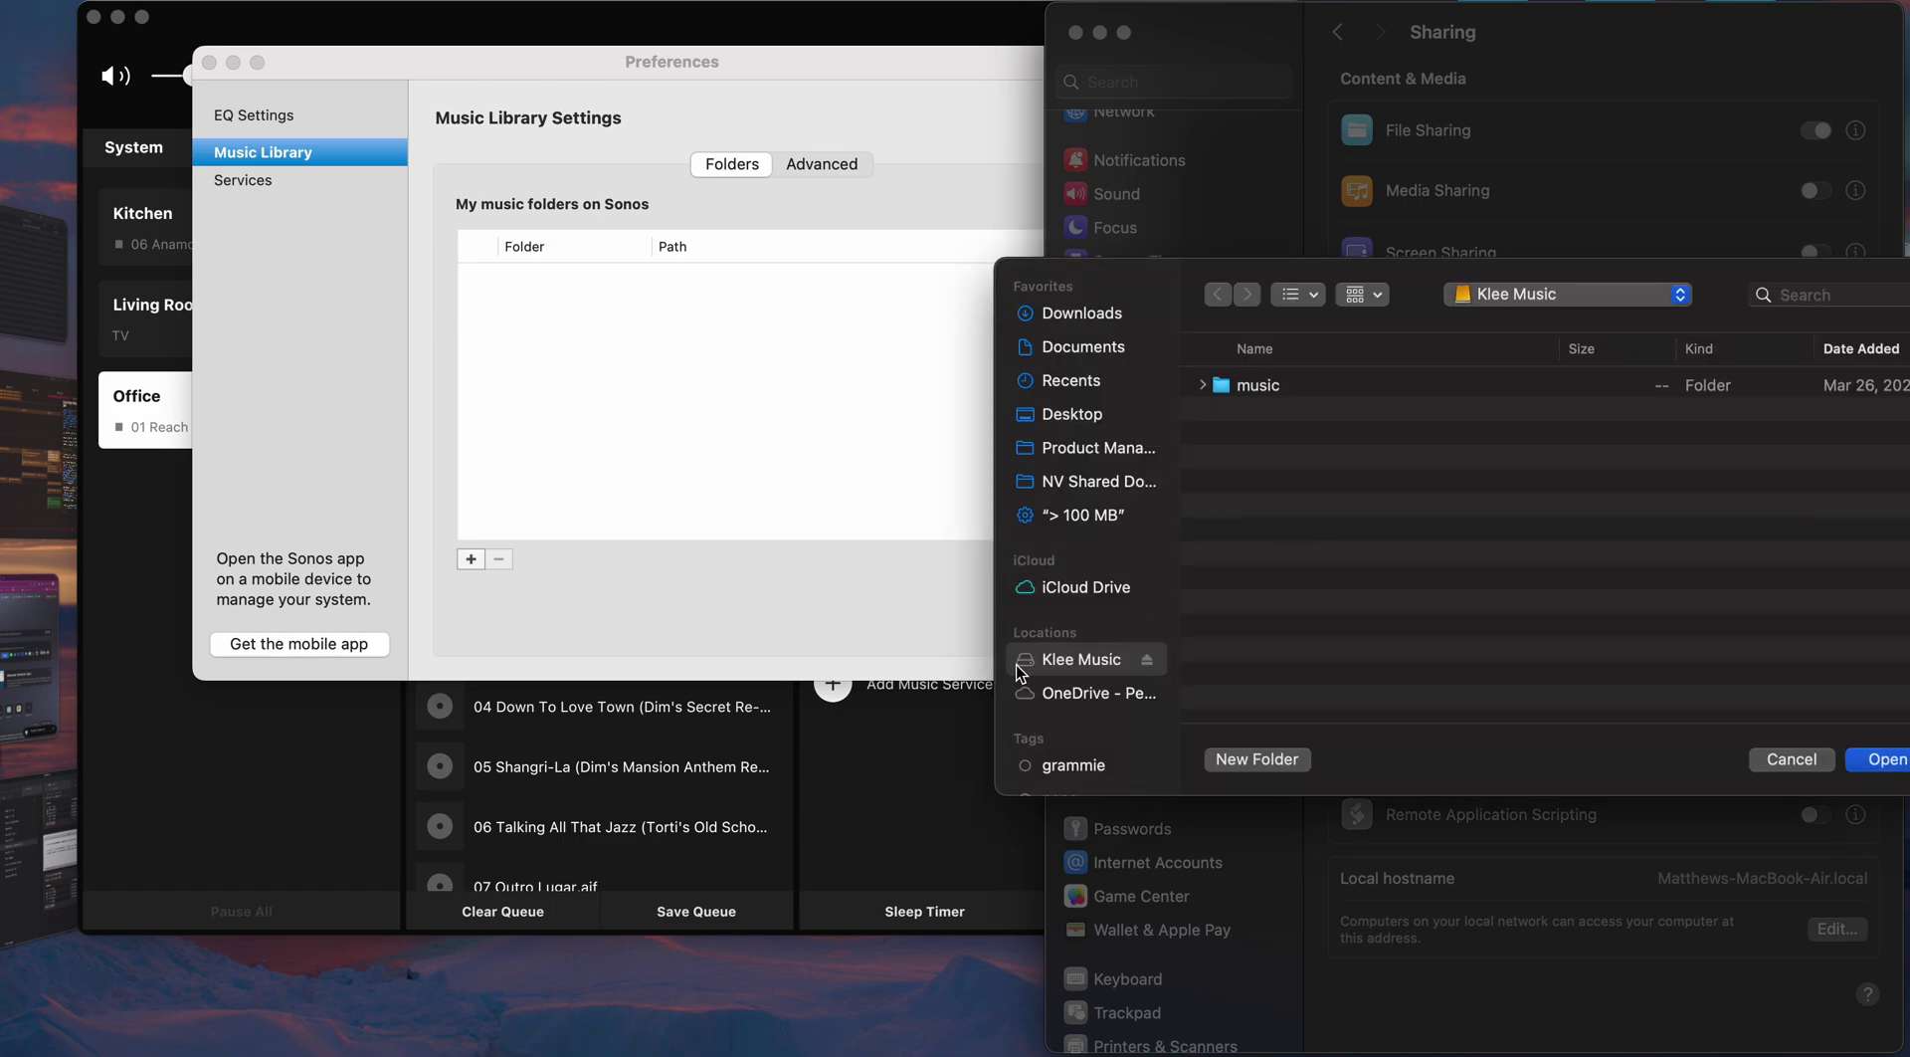
click(1260, 384)
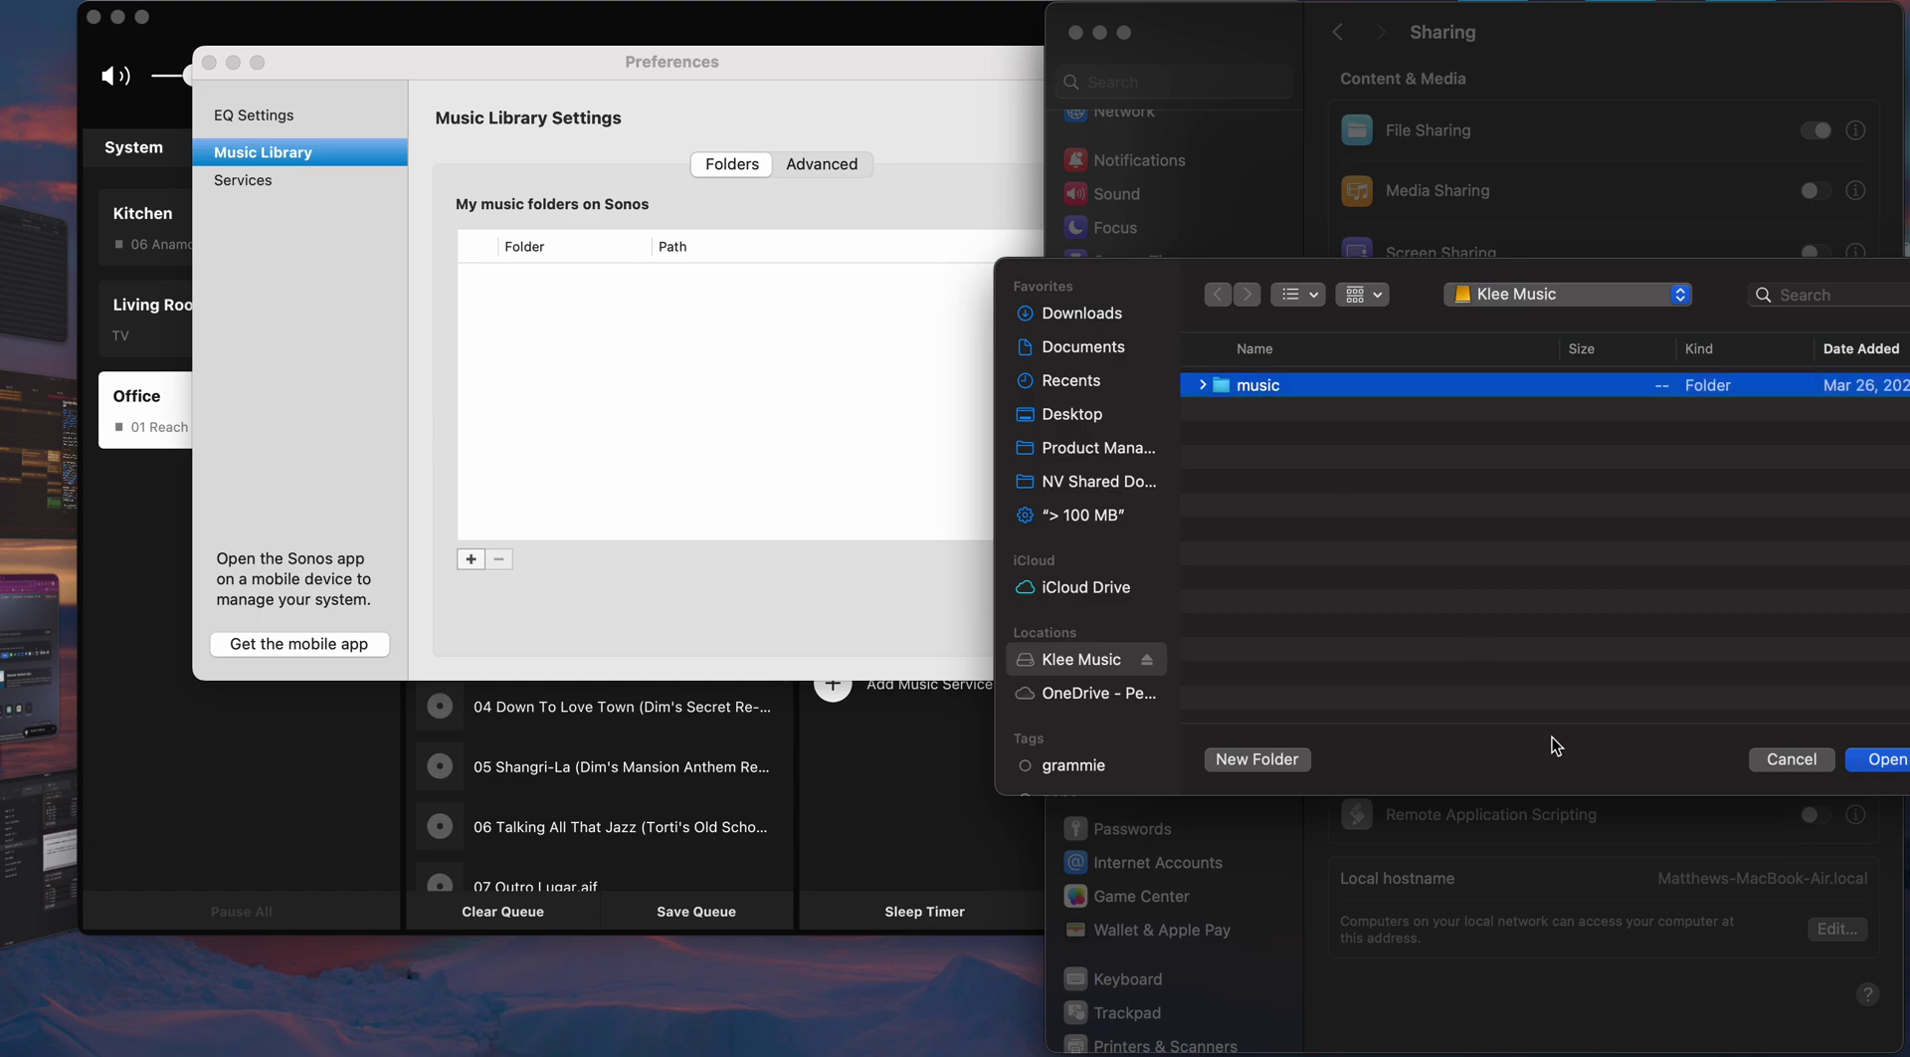
click(1867, 761)
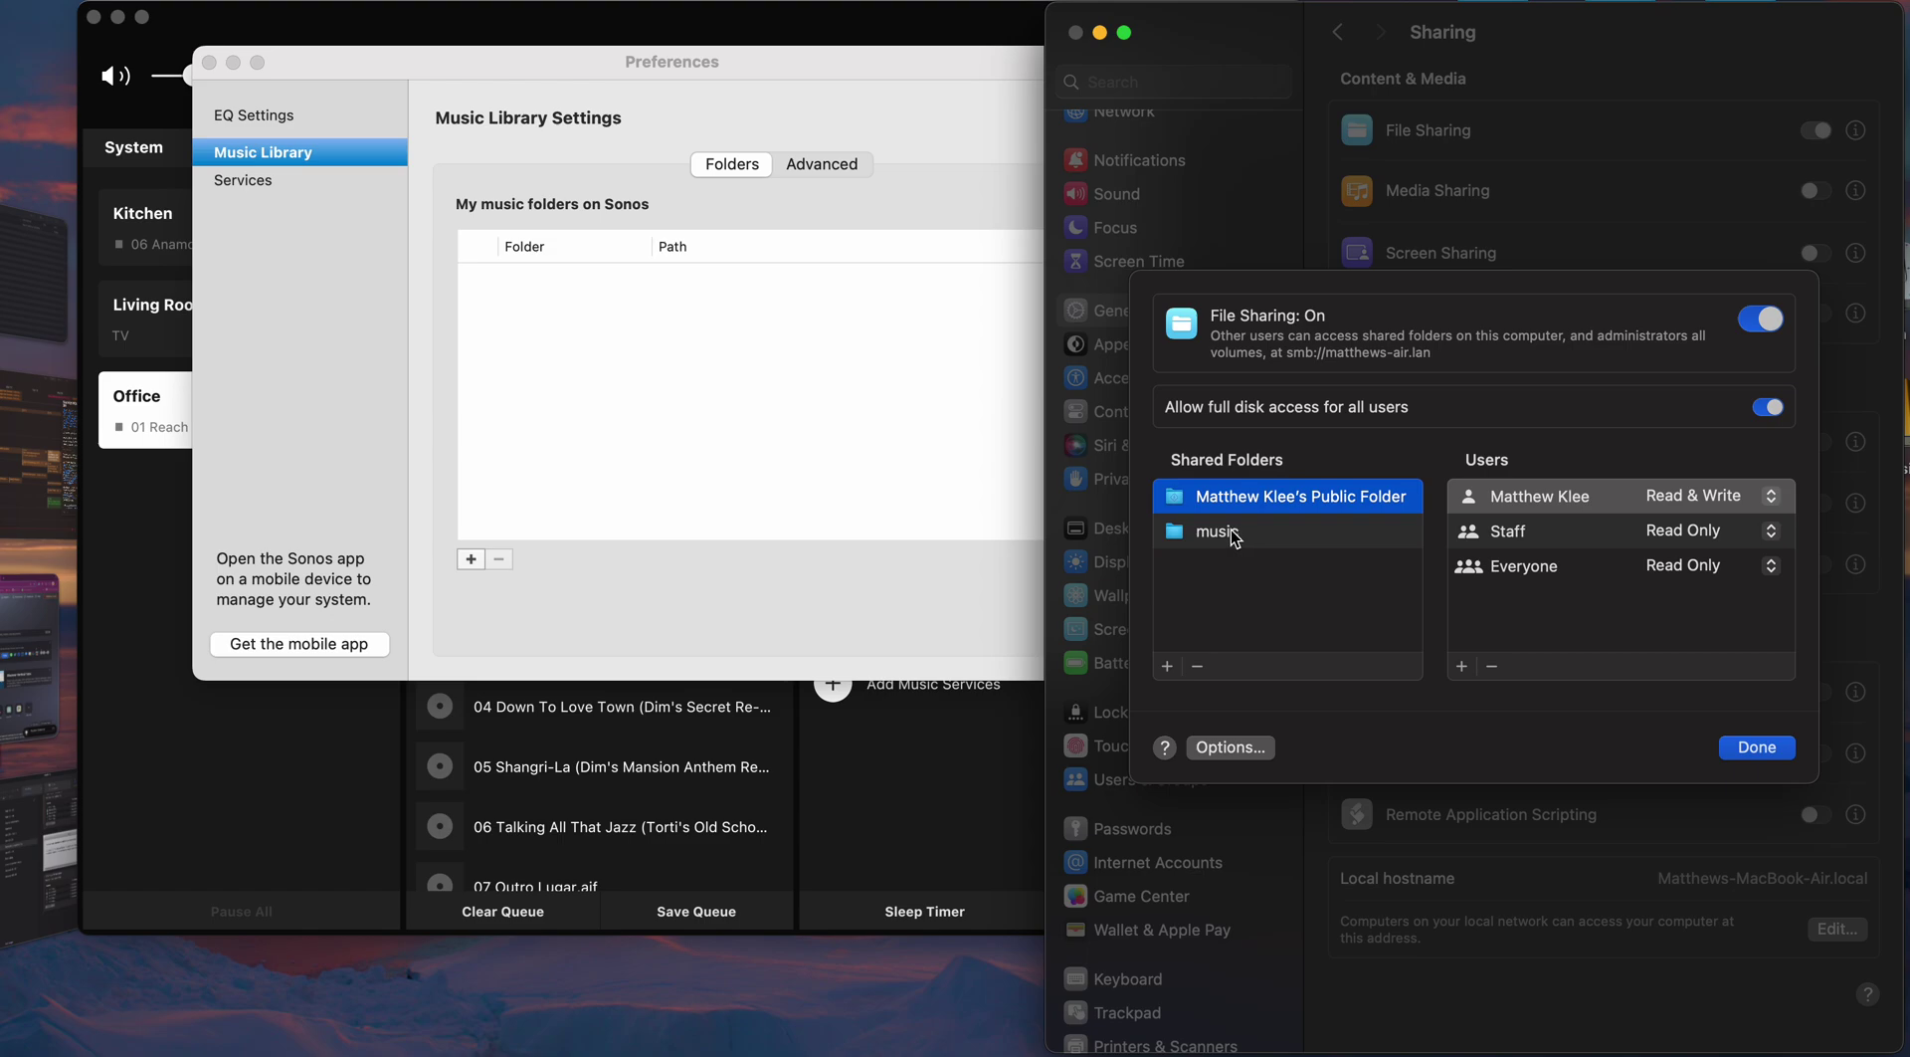
Step: Review each user's access to the shared music folder, keep Everyone on Read & Write, and close the File Sharing details
click(1249, 530)
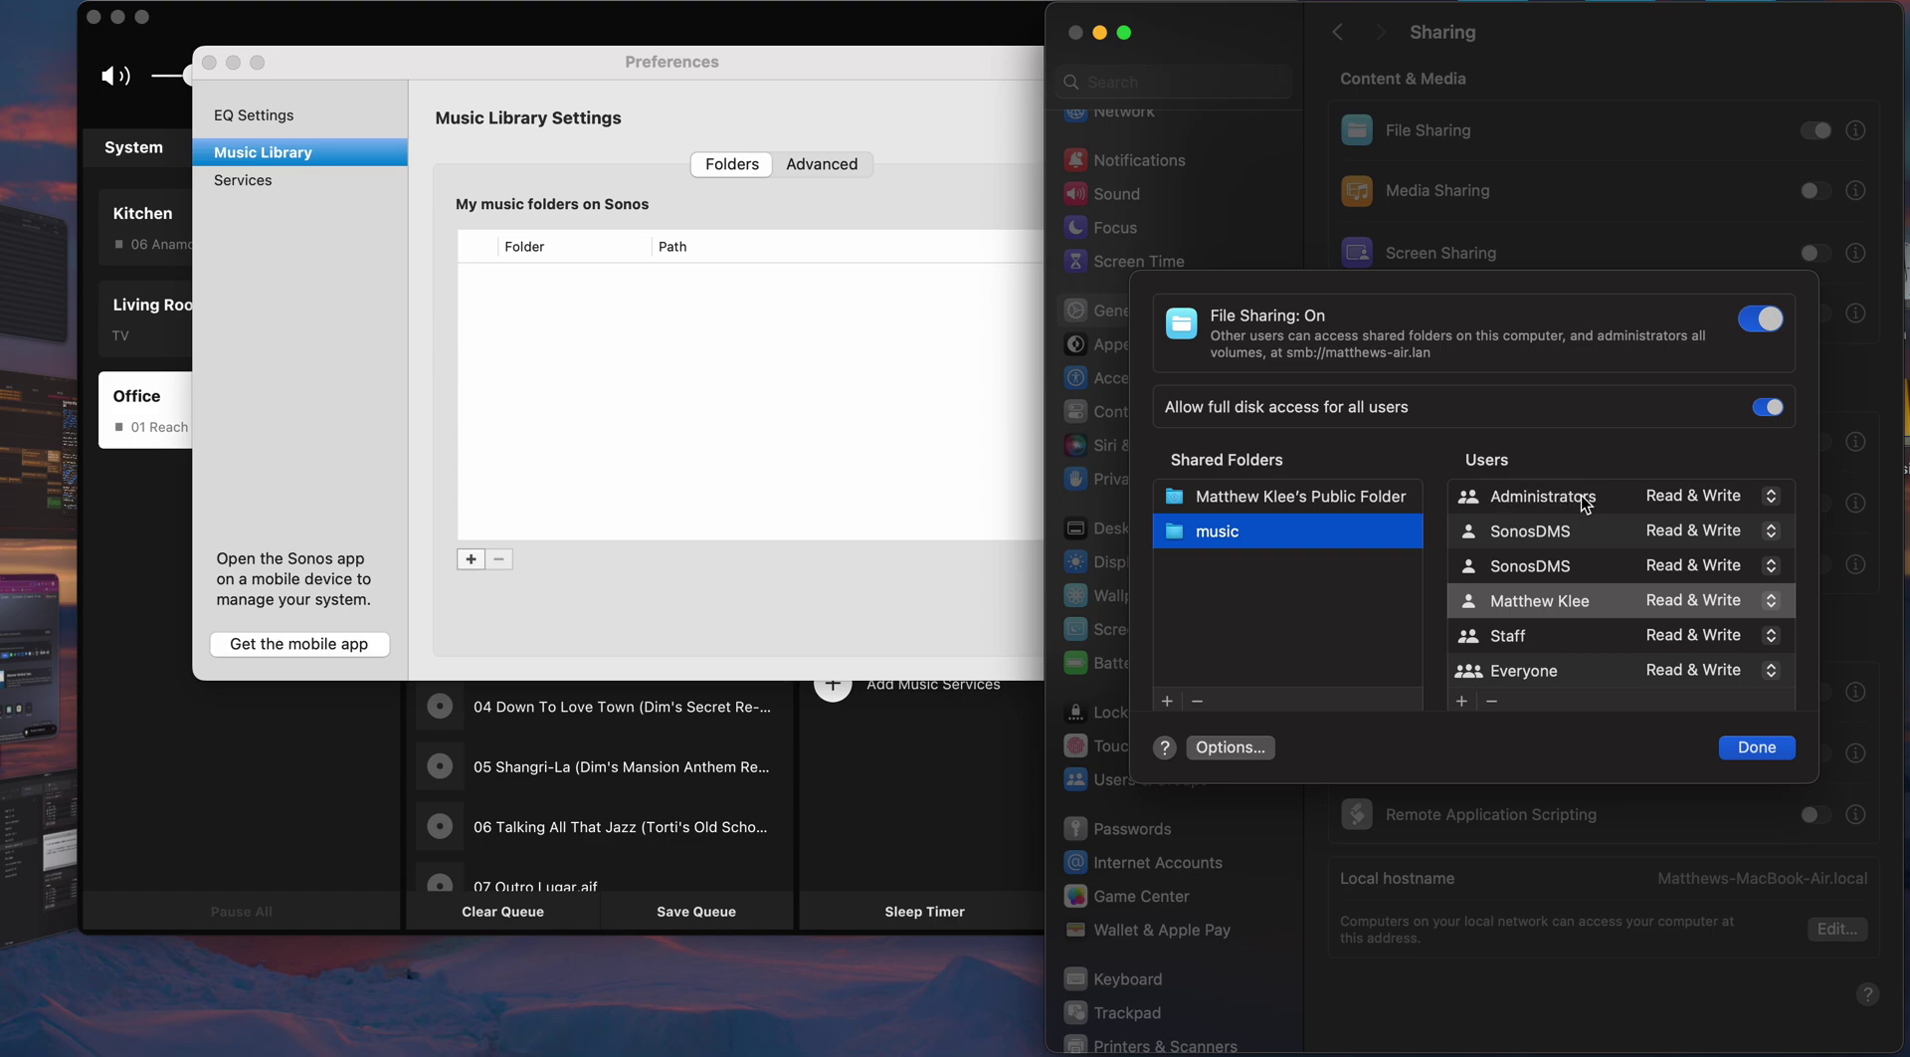
scroll(1562, 611, down, 3)
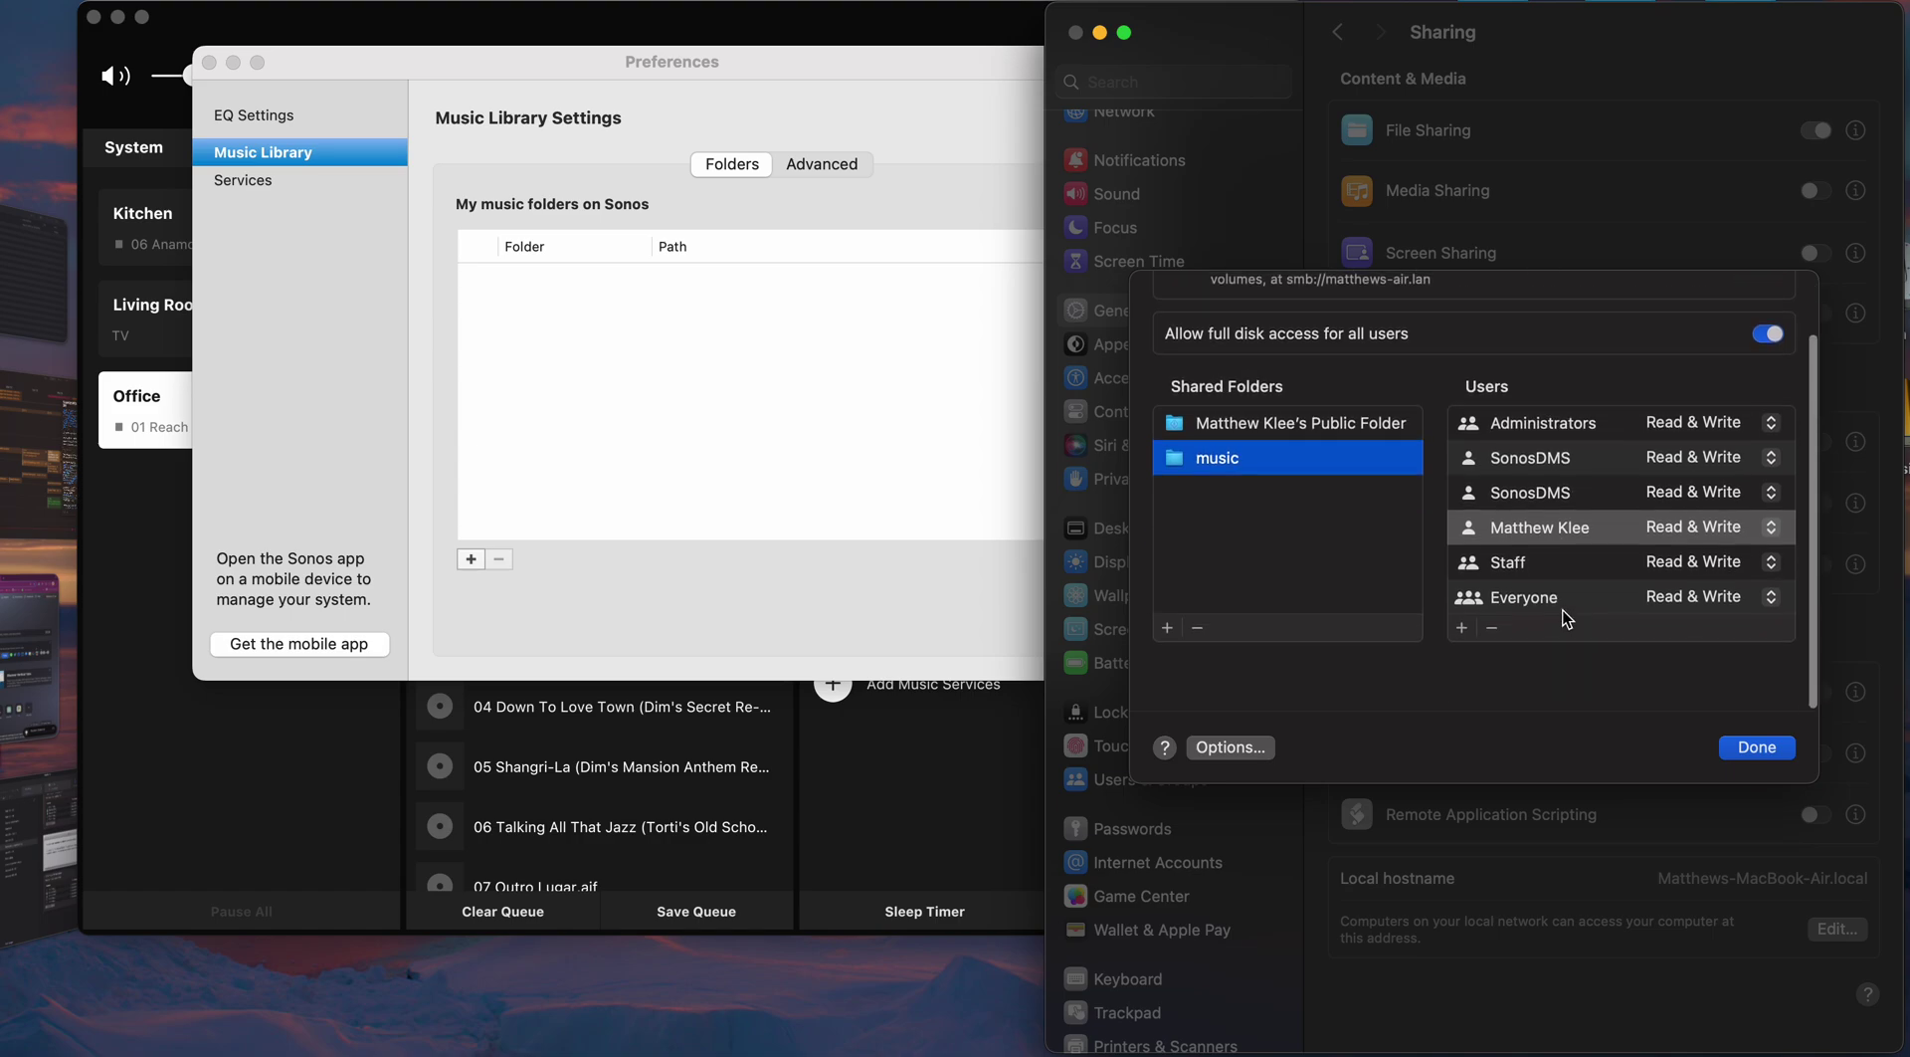
scroll(1562, 611, up, 2)
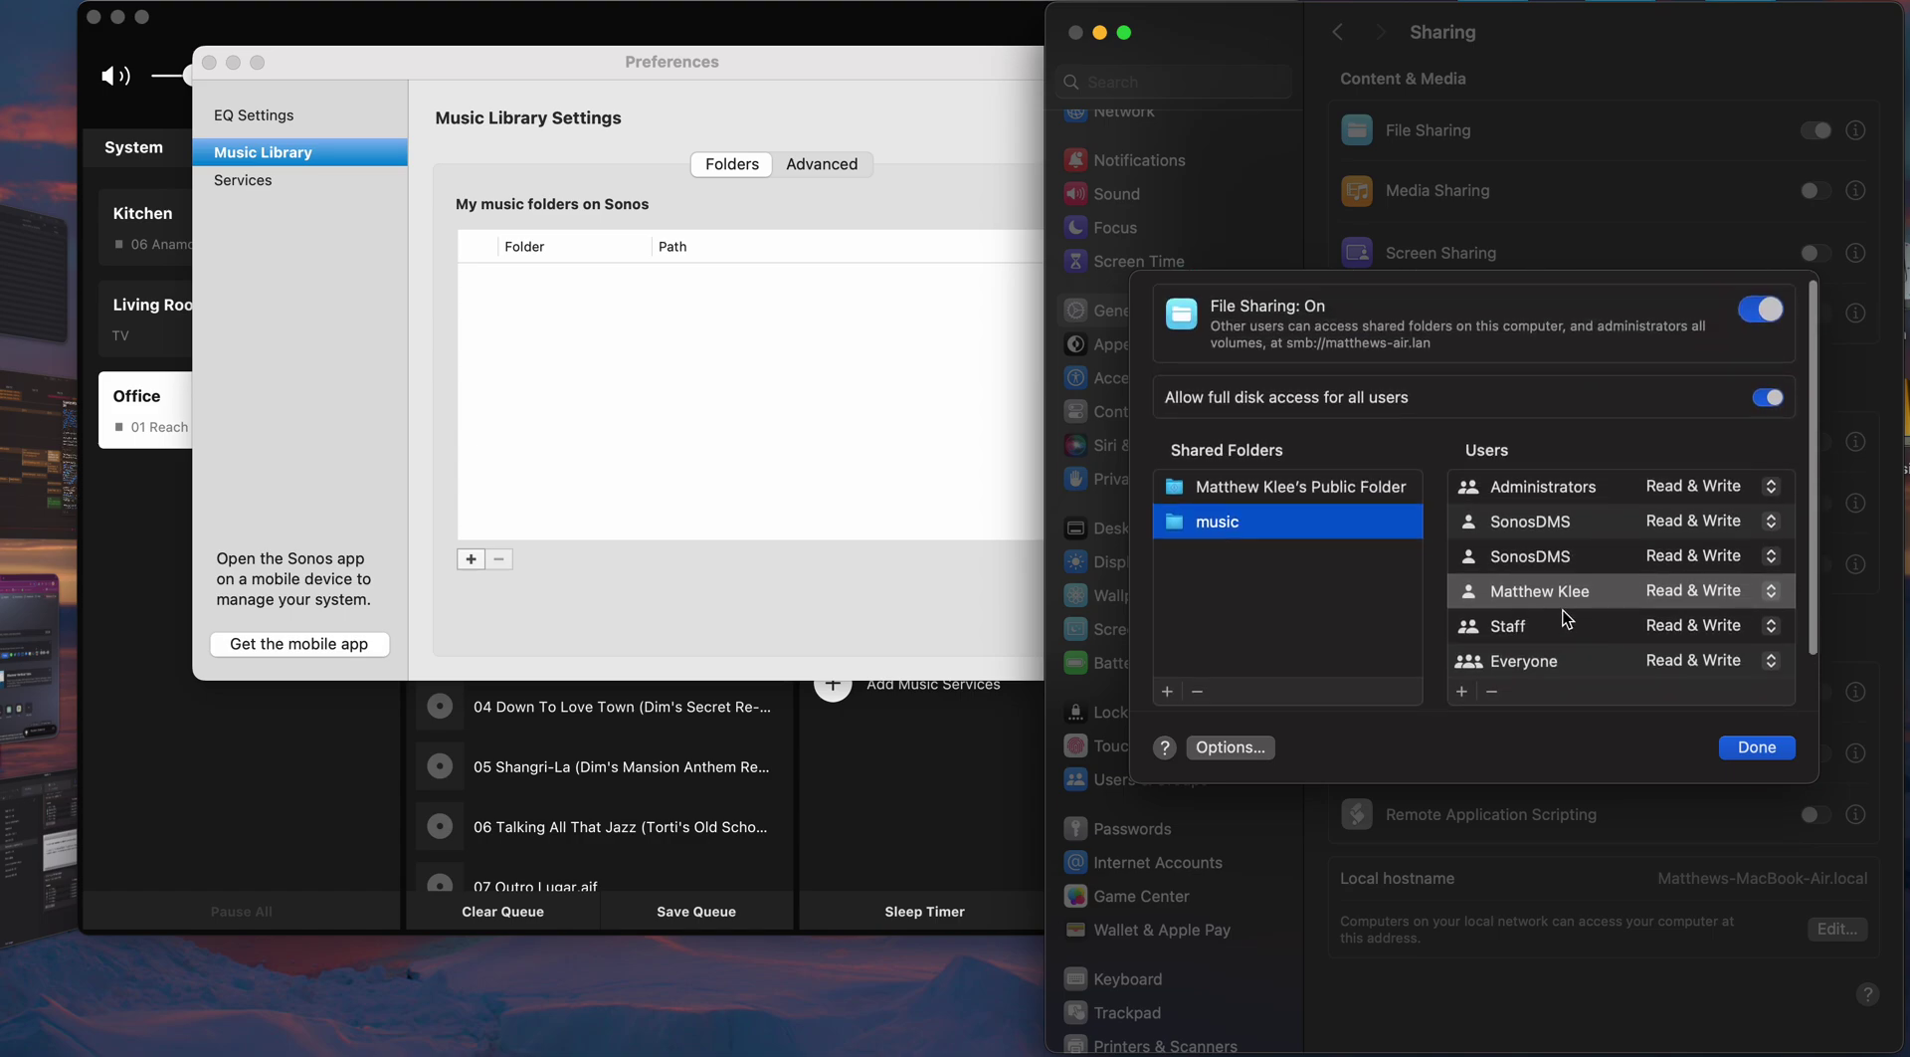
click(1722, 661)
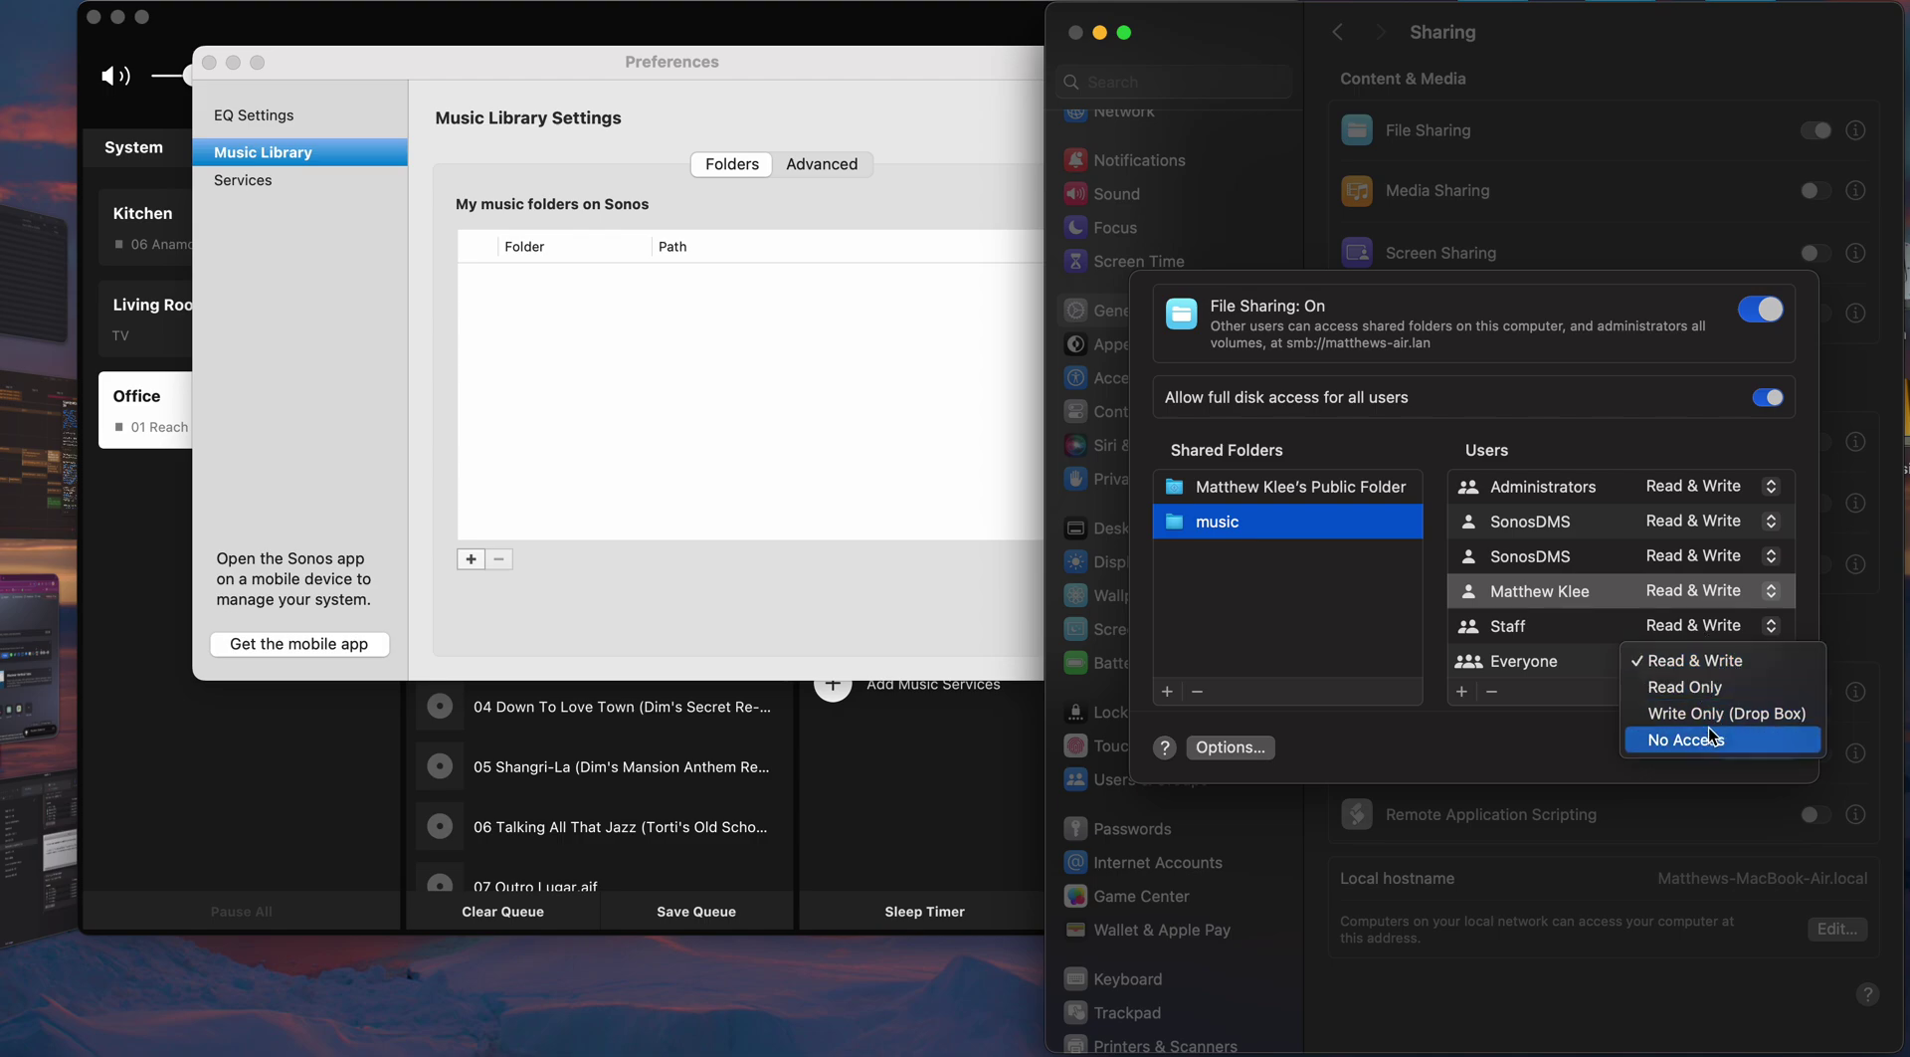
click(1721, 660)
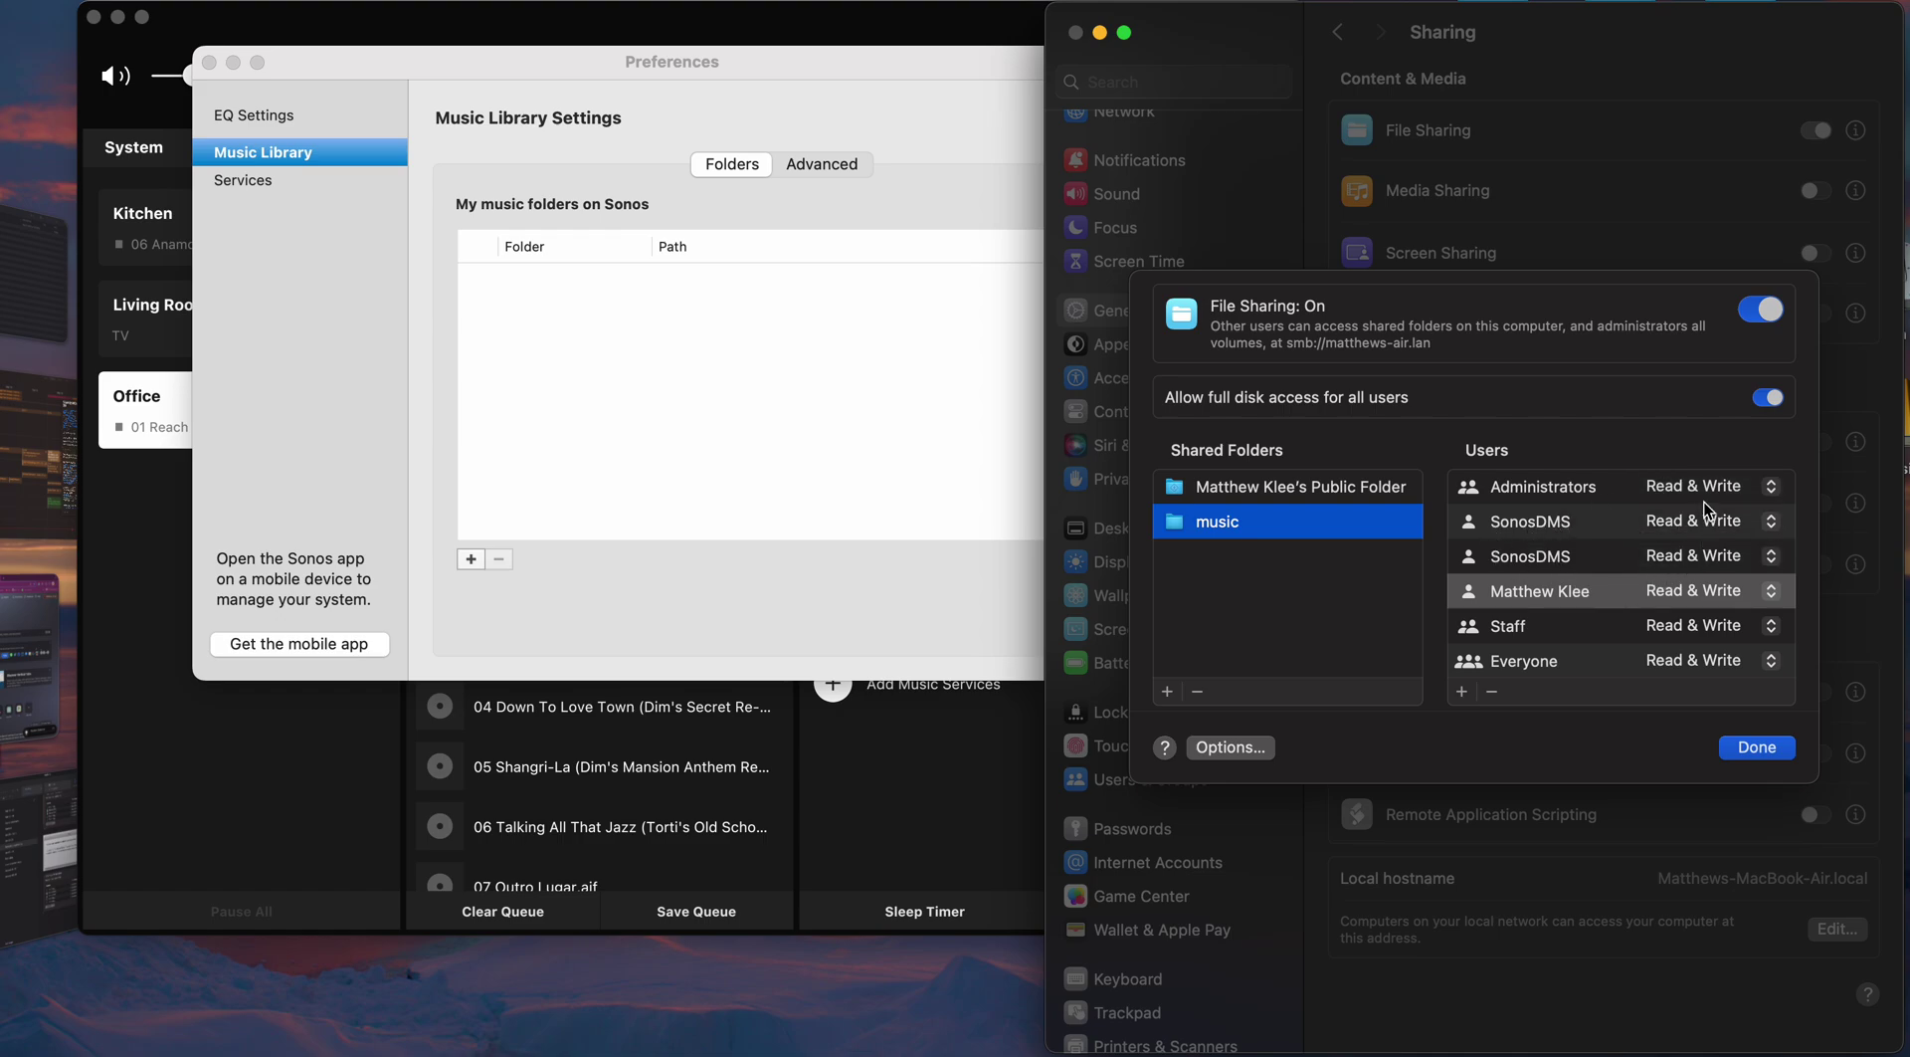
scroll(1531, 625, down, 1)
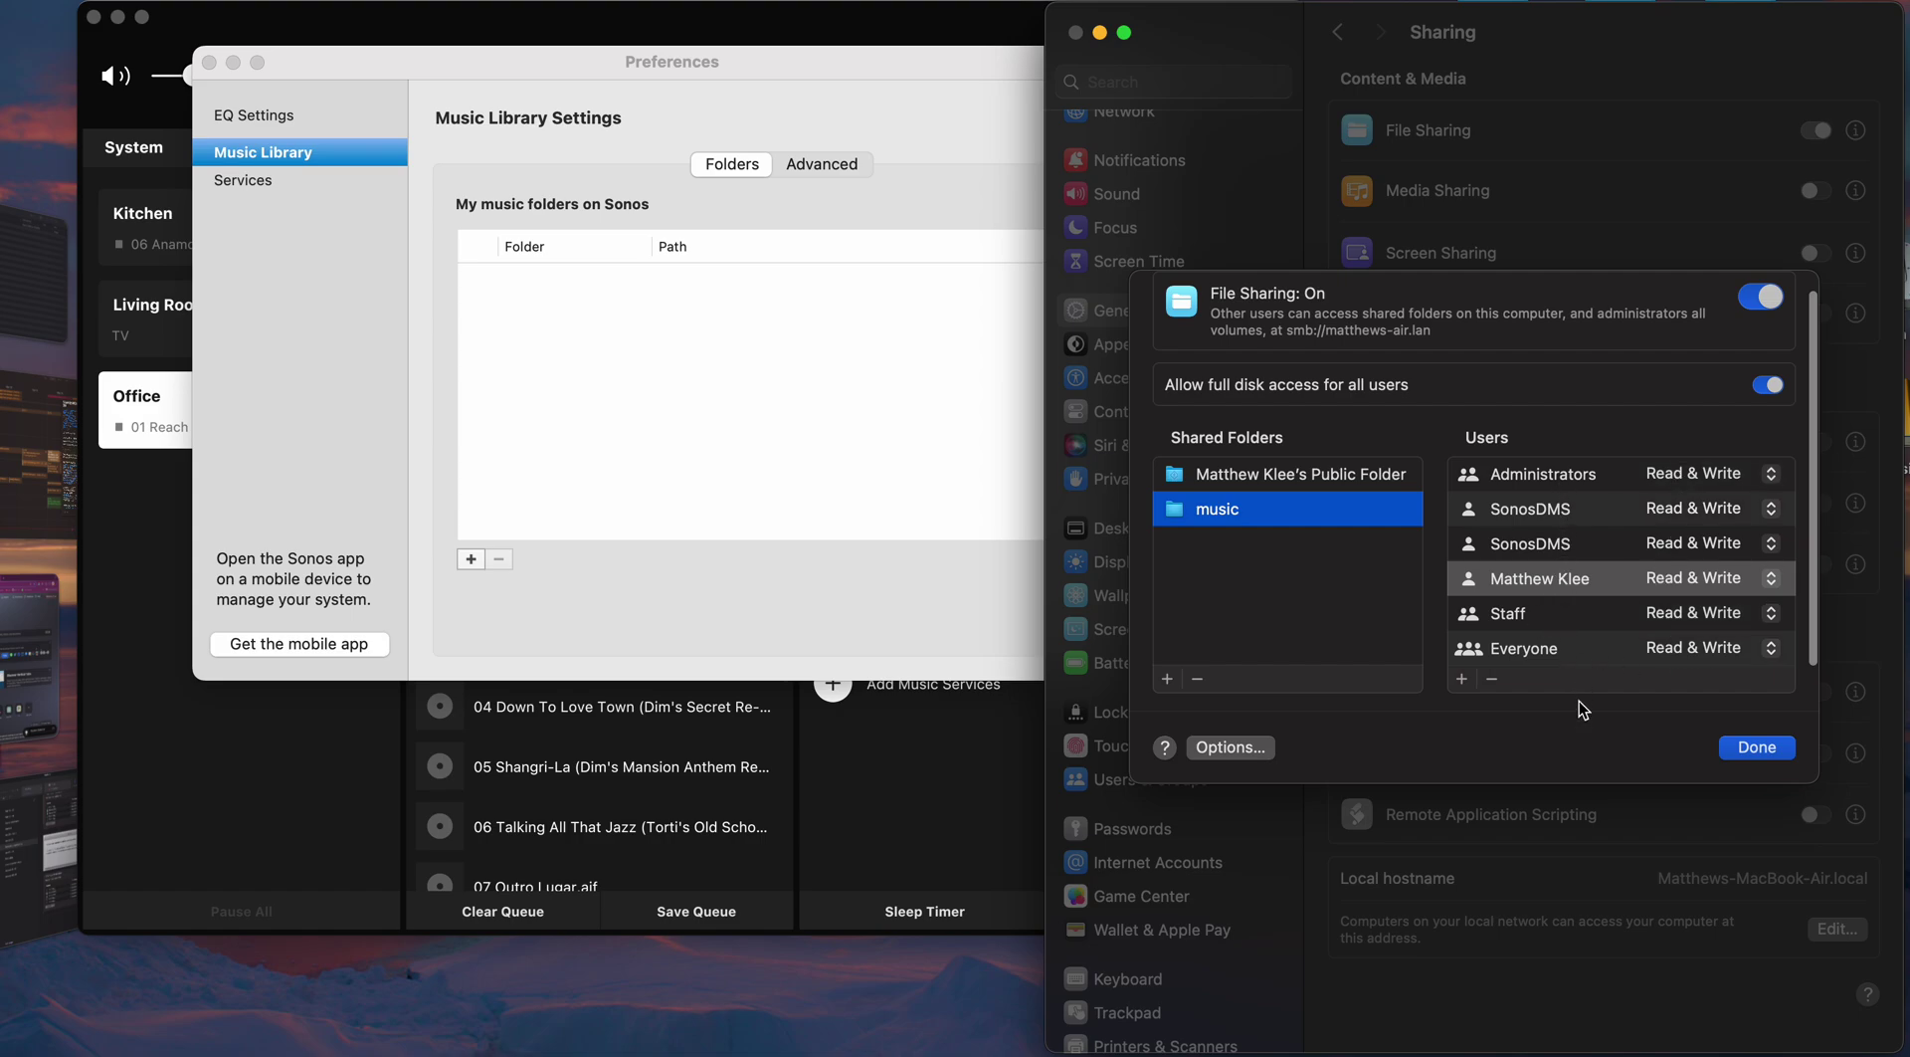
click(1752, 748)
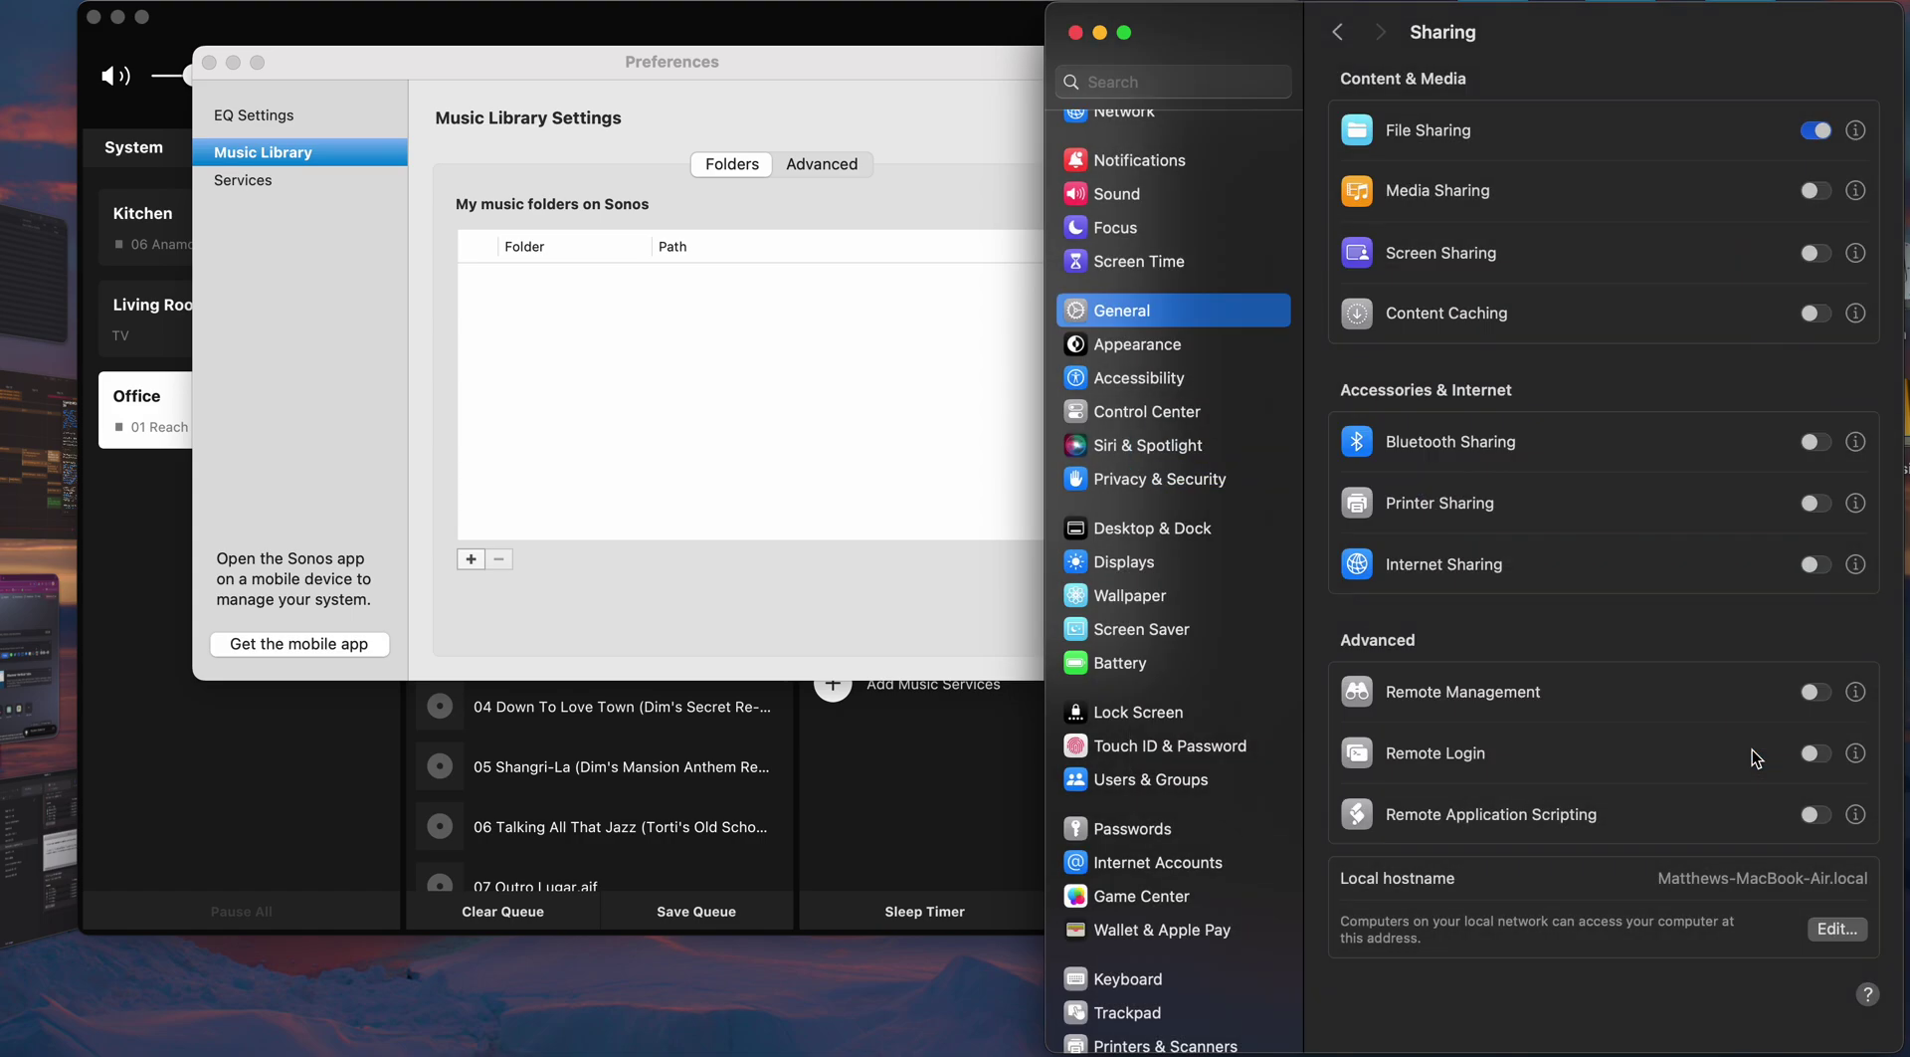
Step: Check in the File Sharing options for the music folder that files and folders are shared using SMB, and close the dialogs
click(1854, 132)
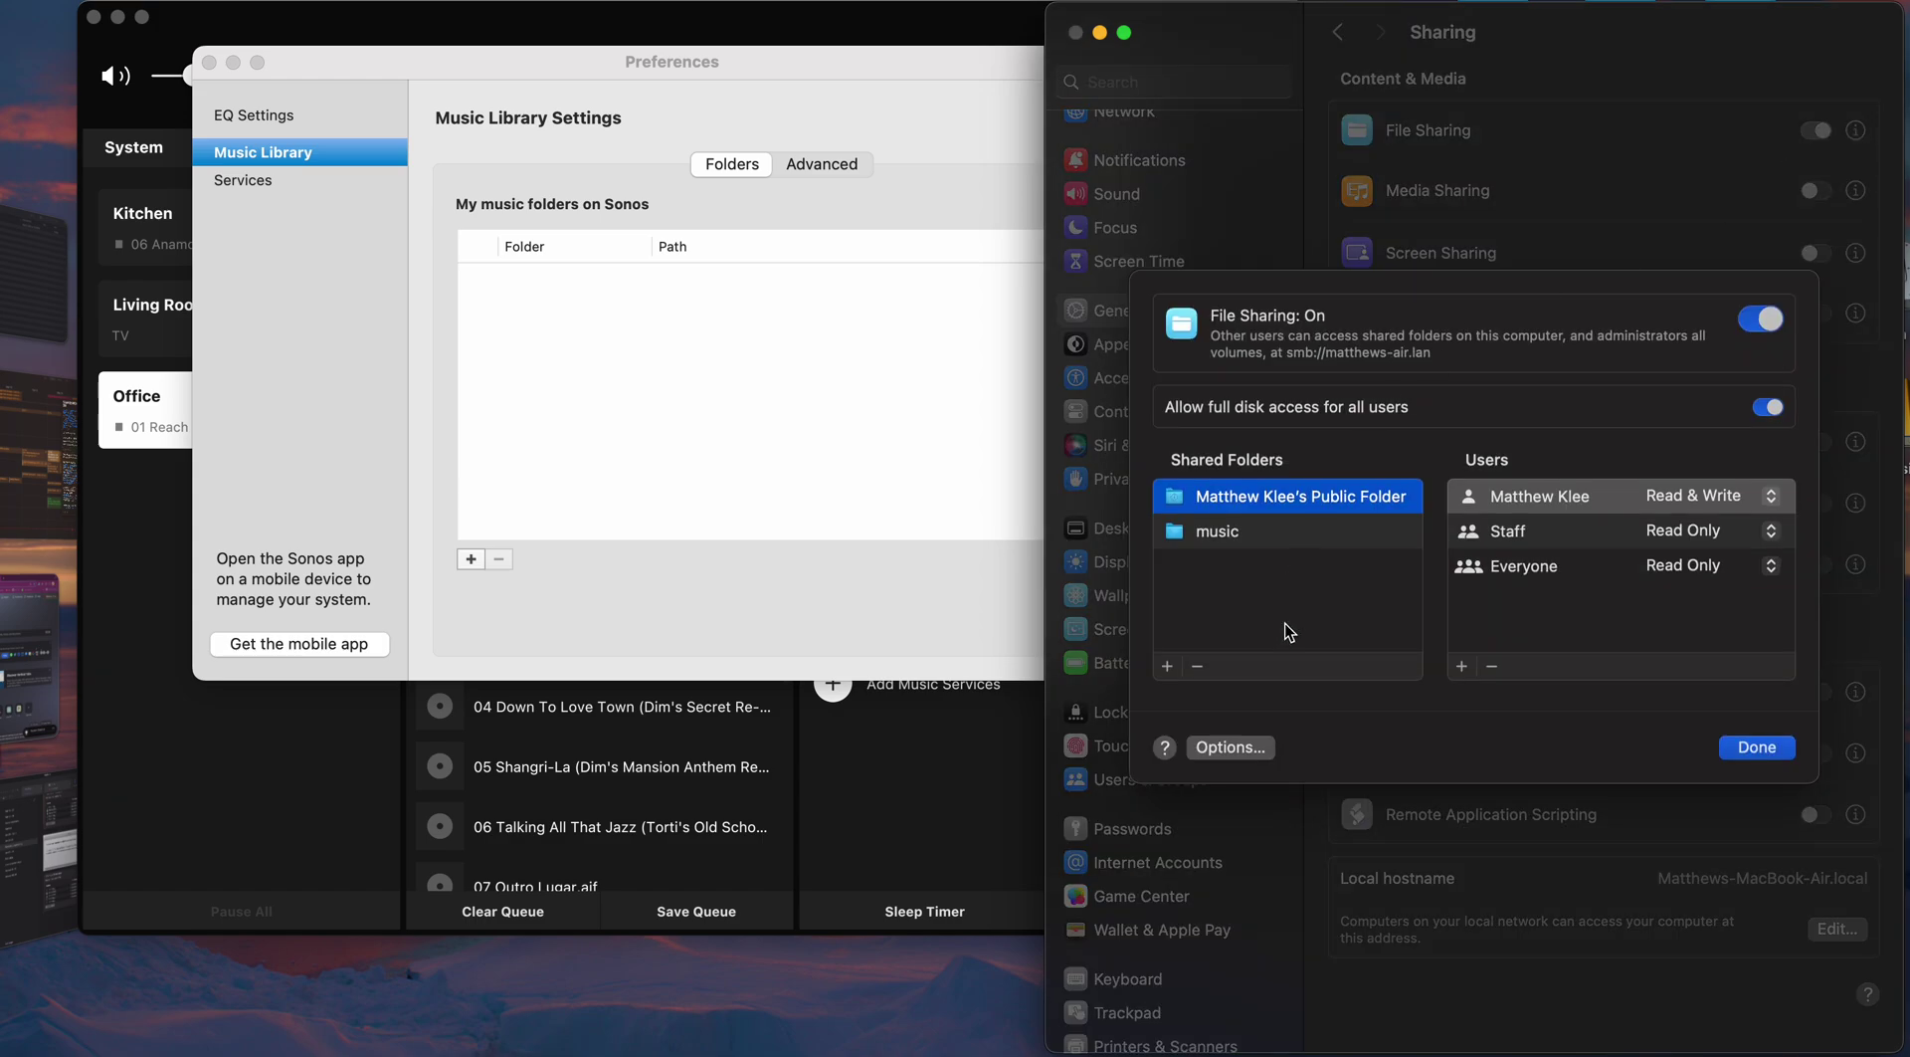
click(1297, 529)
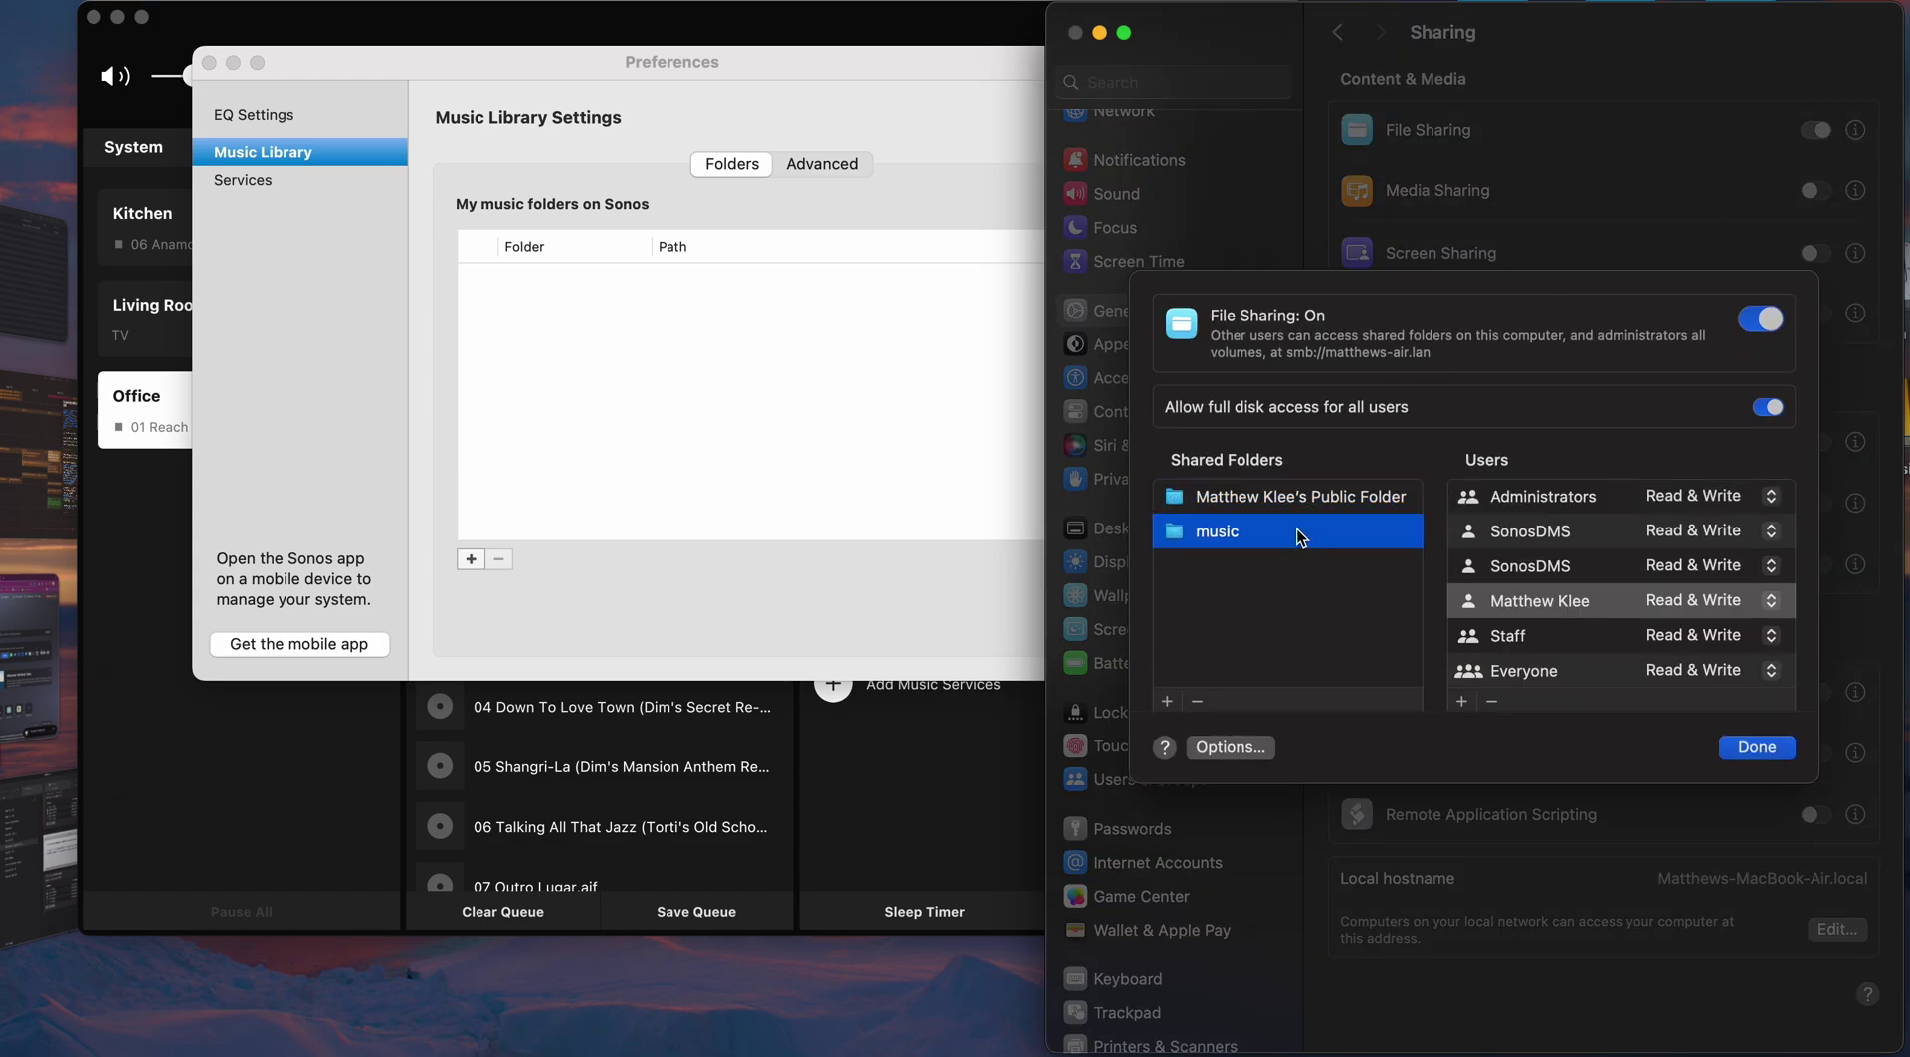
click(1230, 746)
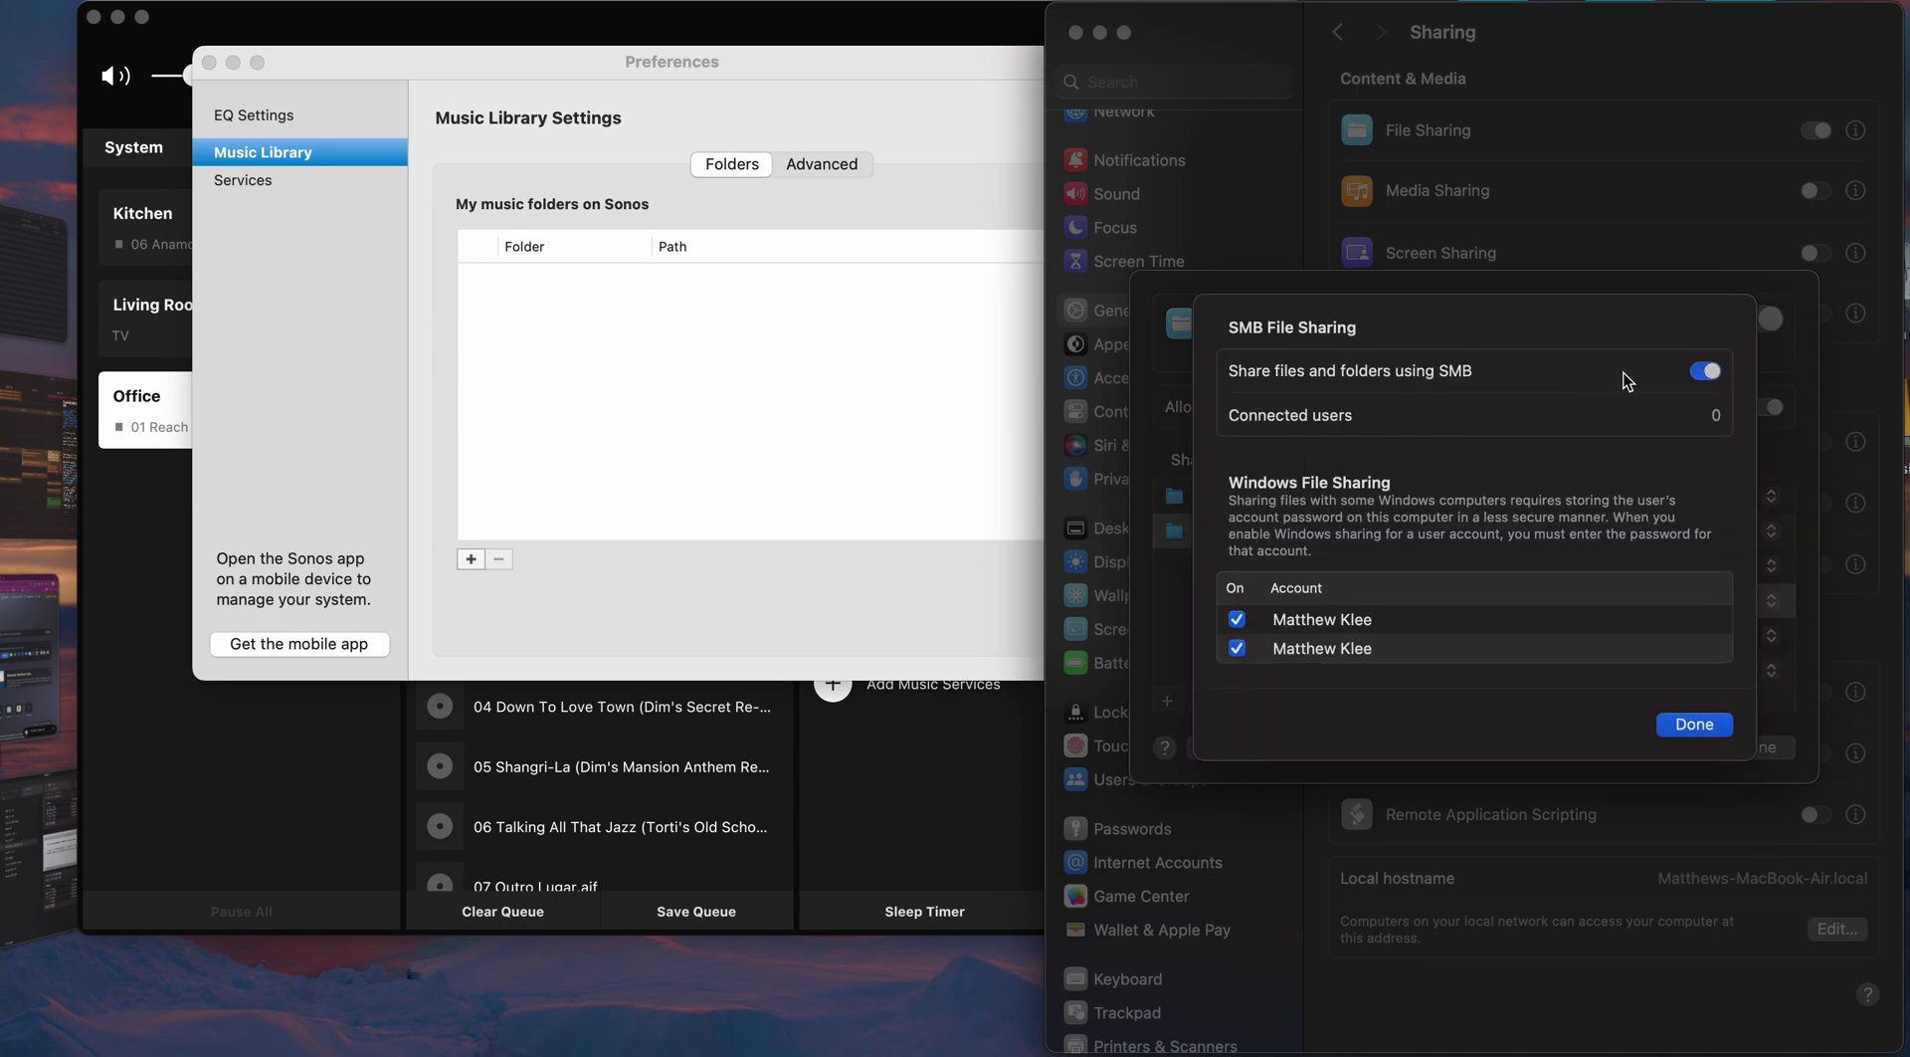
click(1702, 377)
click(1702, 374)
click(1699, 726)
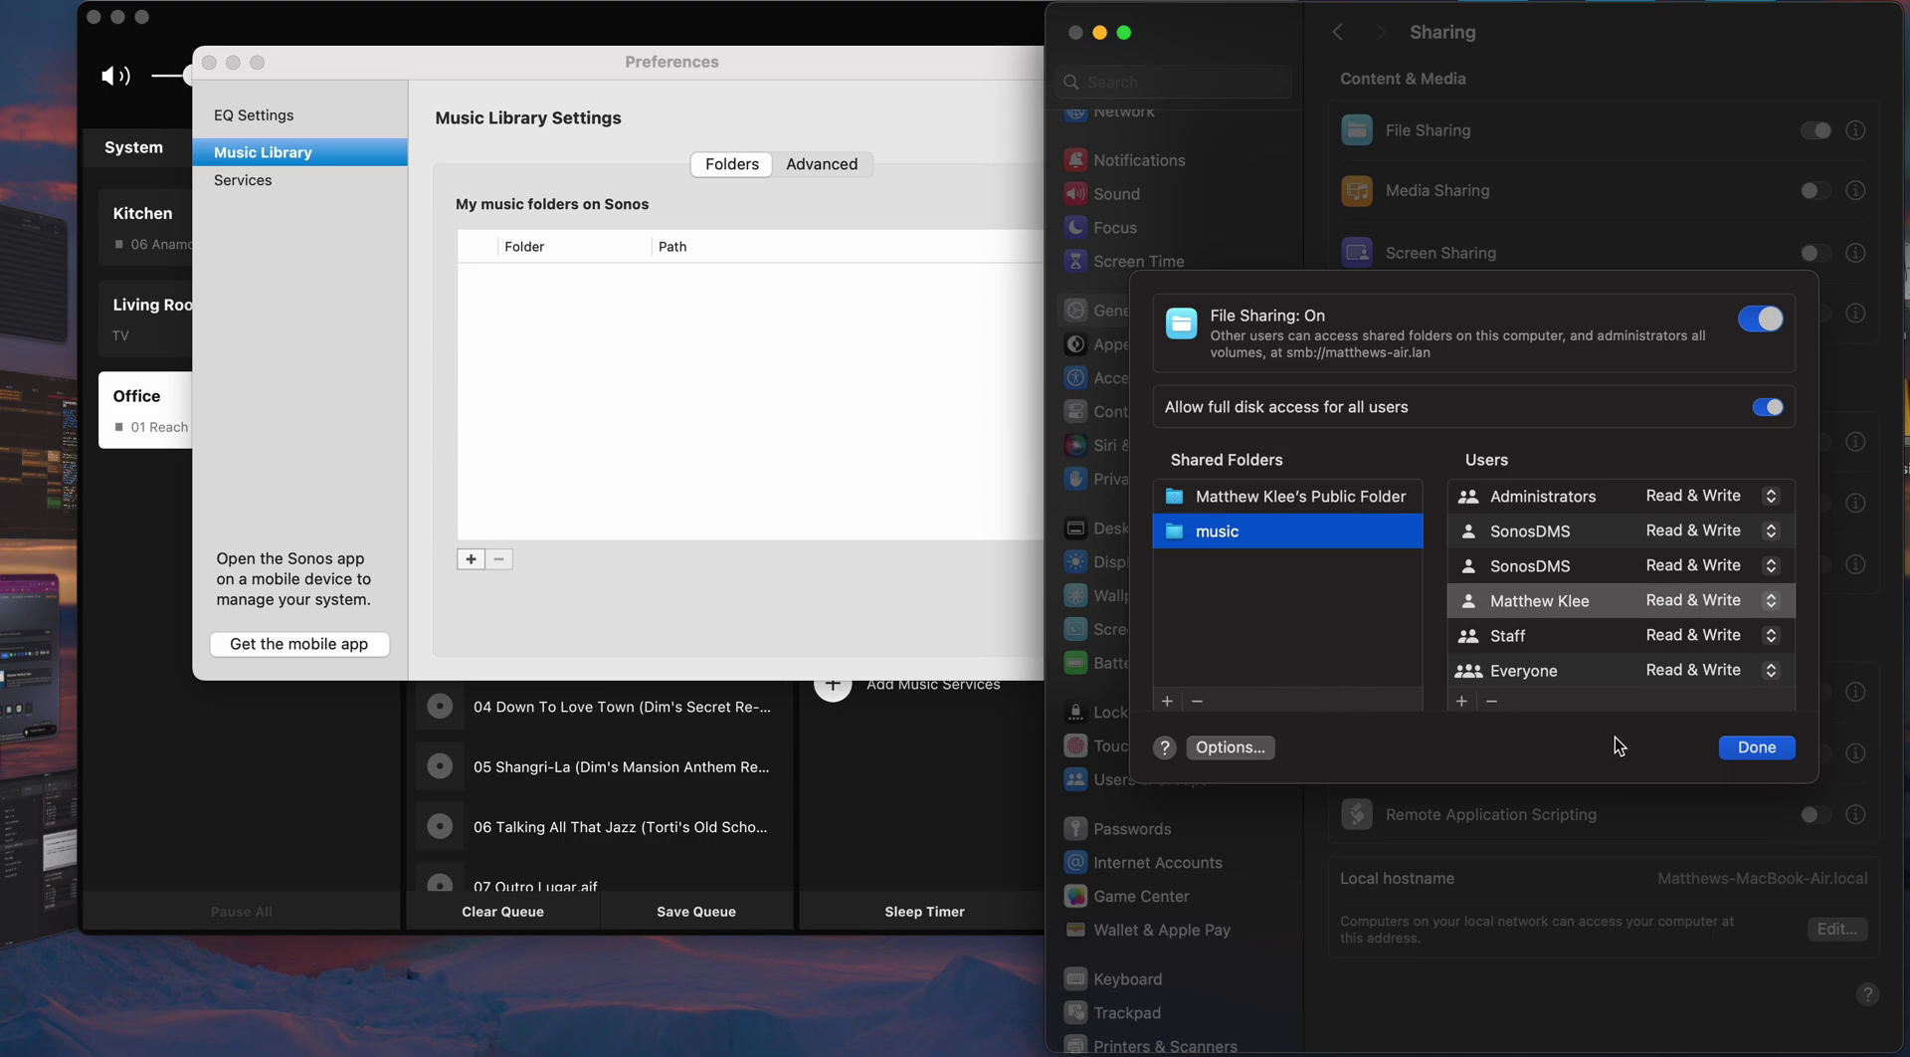
click(1749, 750)
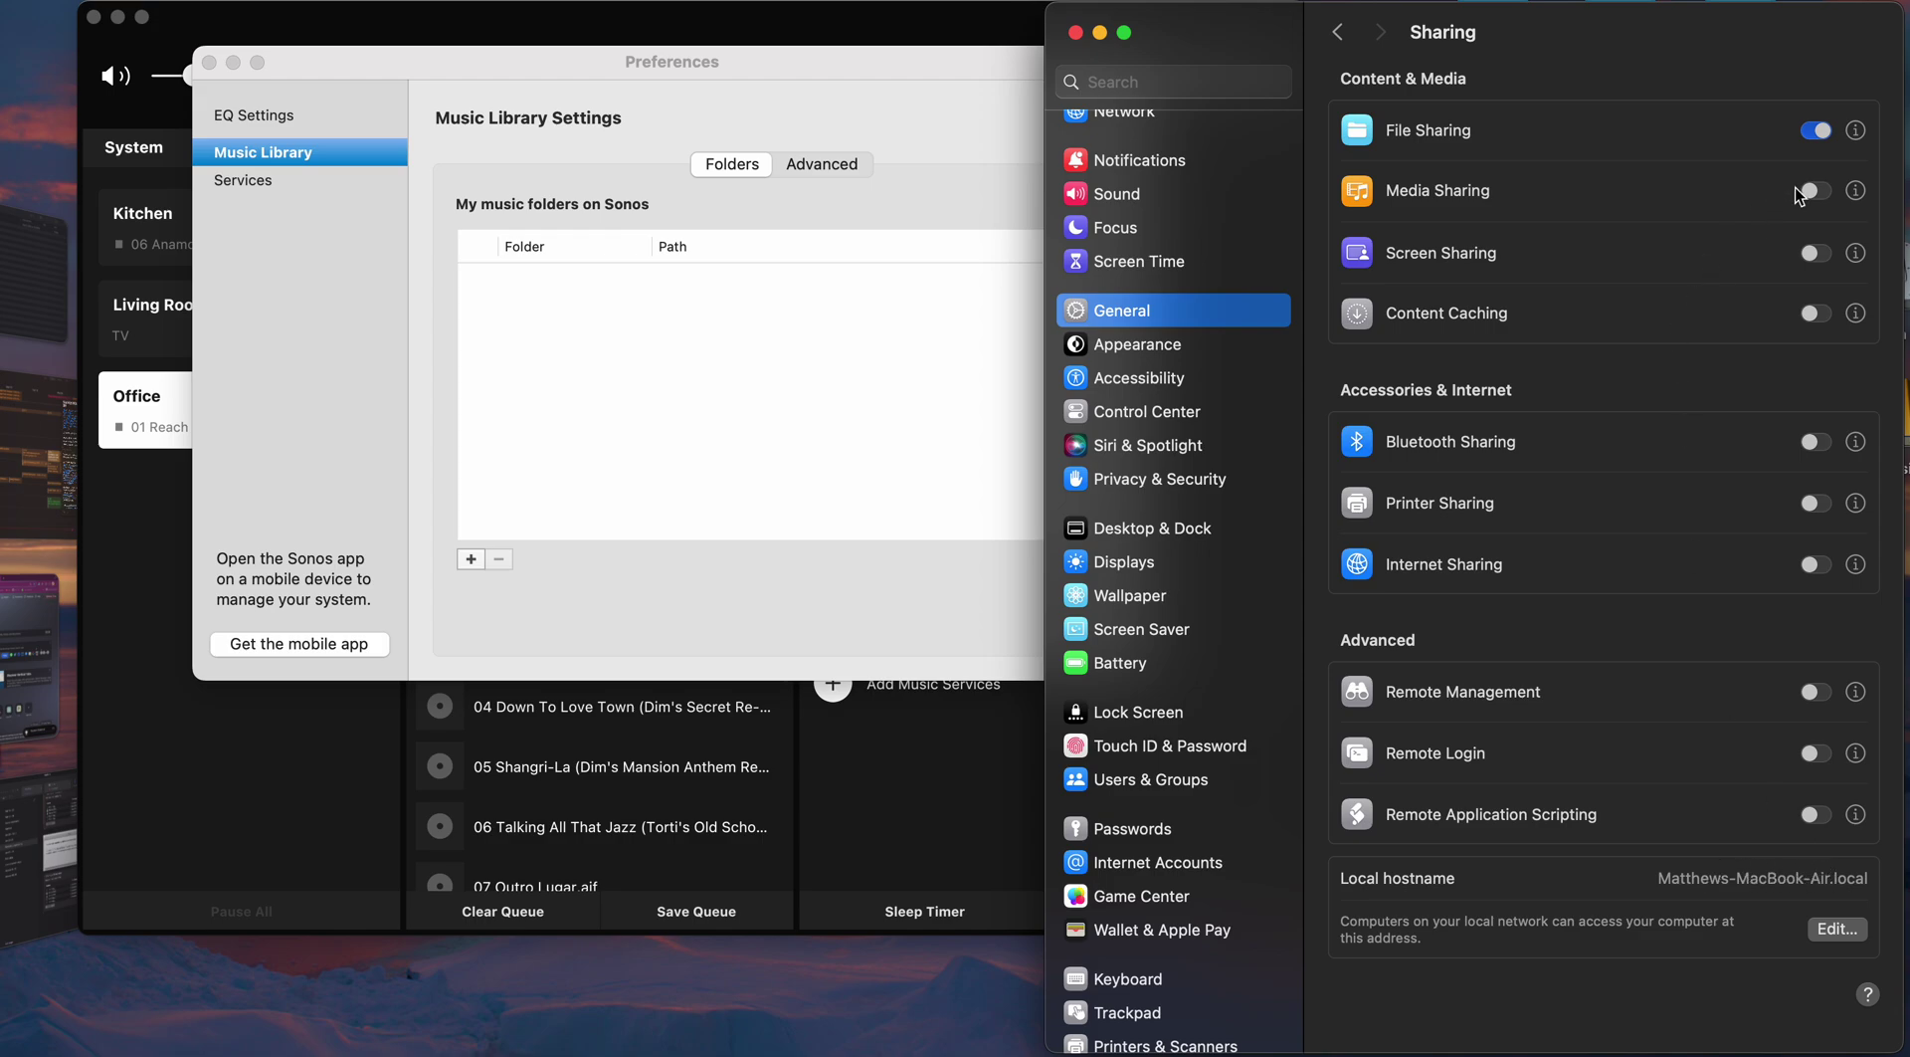
Step: Check the name of the shared music folder in the File Sharing details and close them
click(1856, 130)
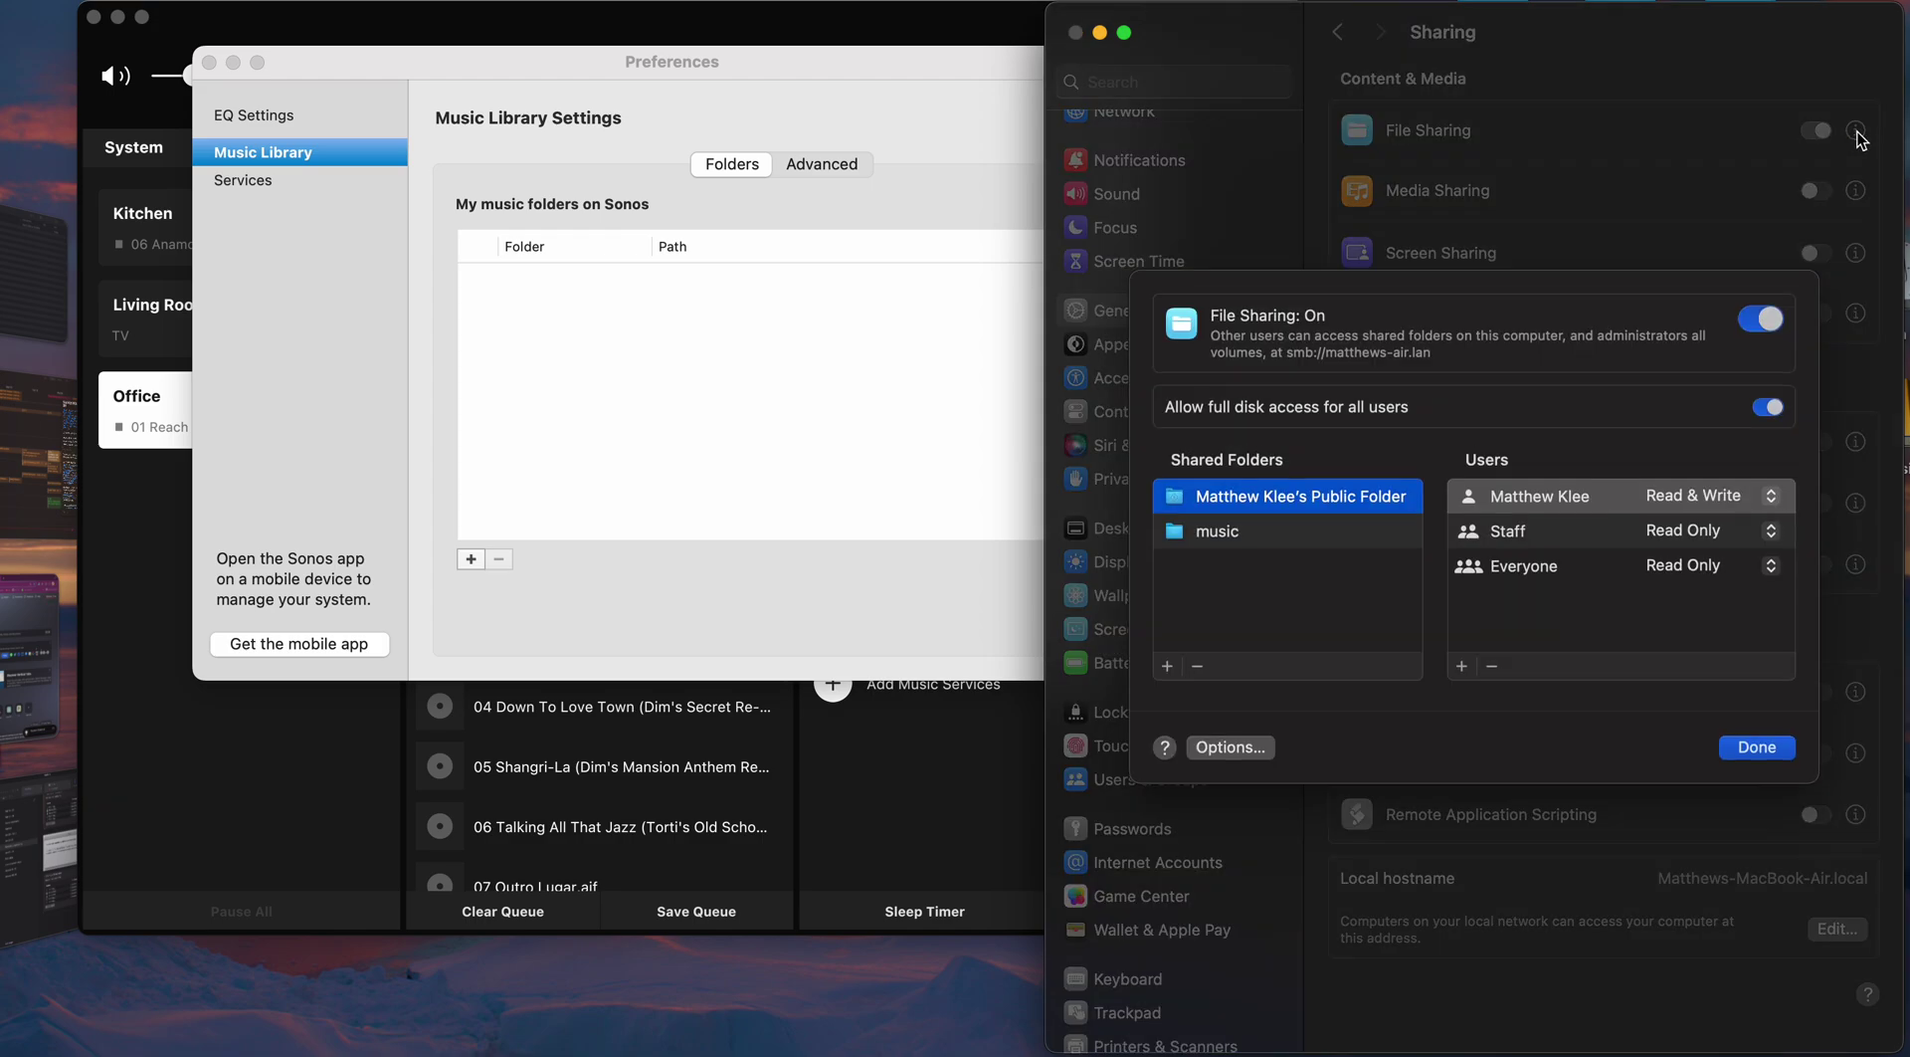
click(1233, 536)
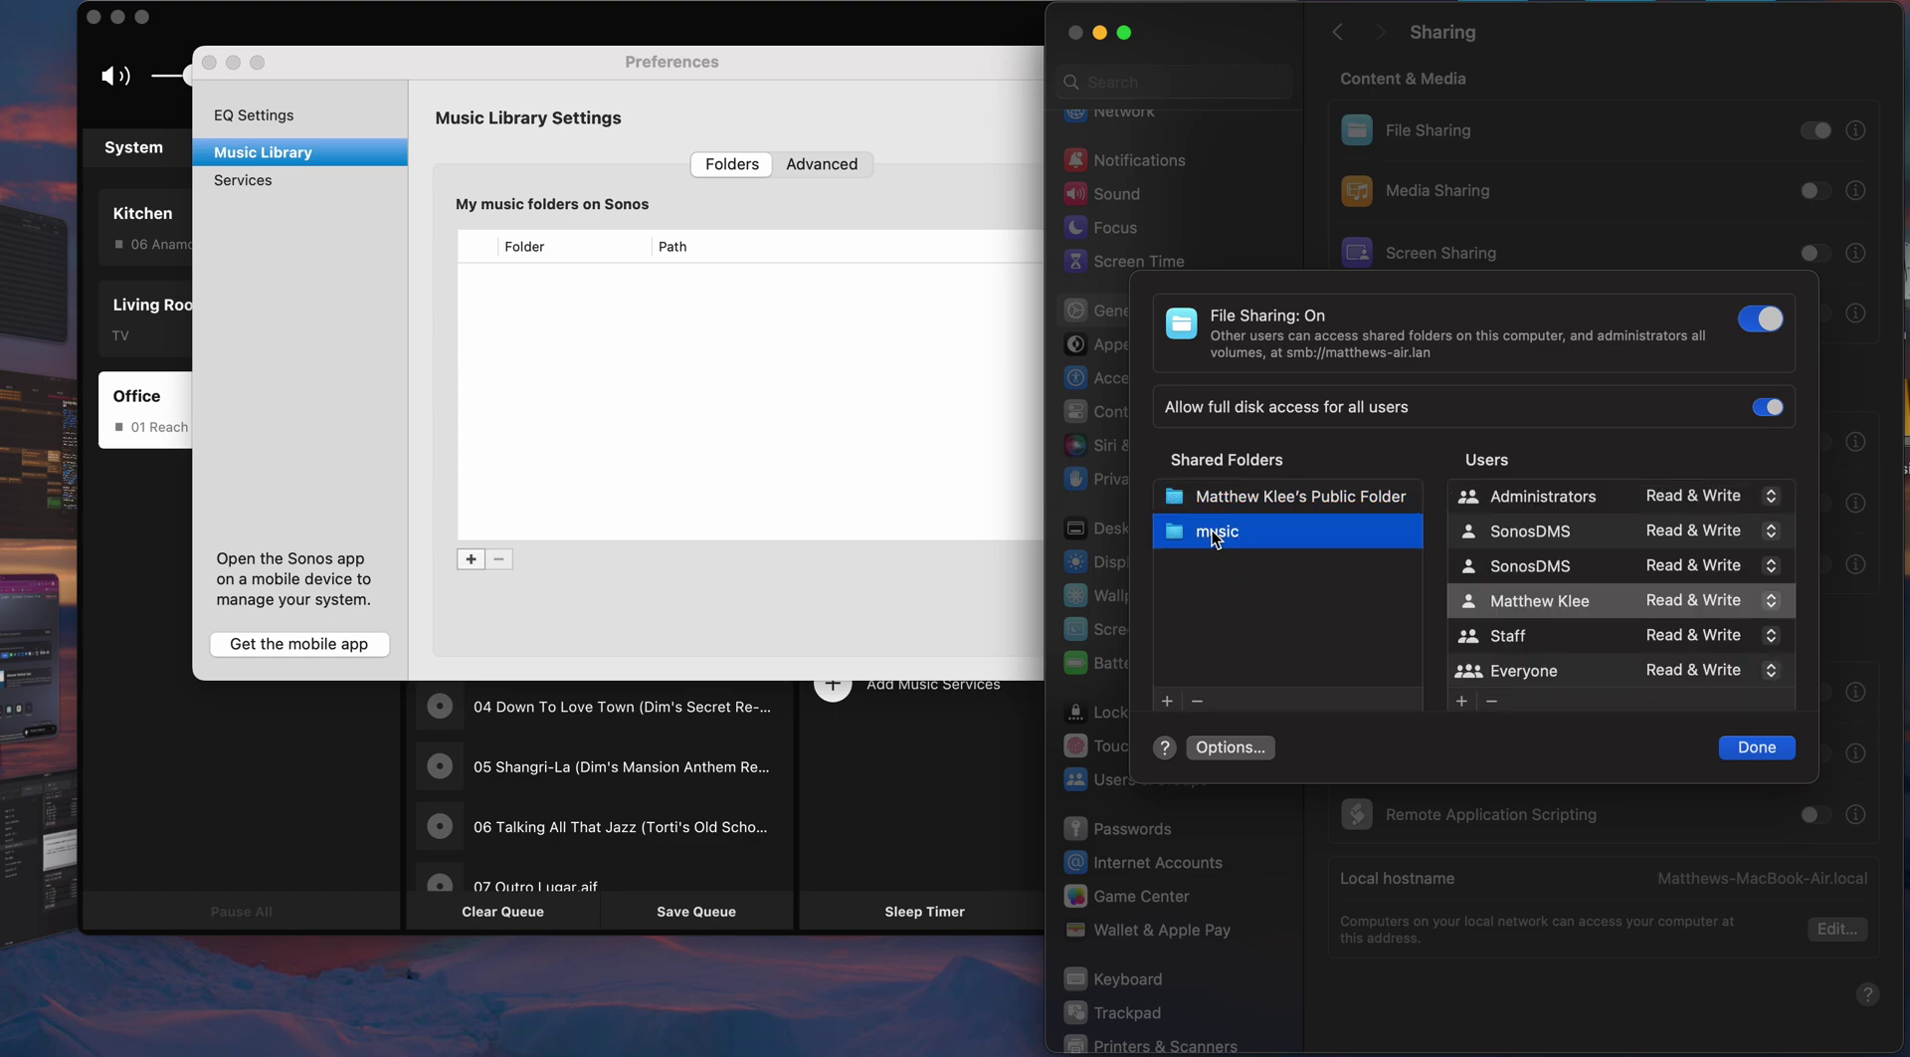
click(1757, 748)
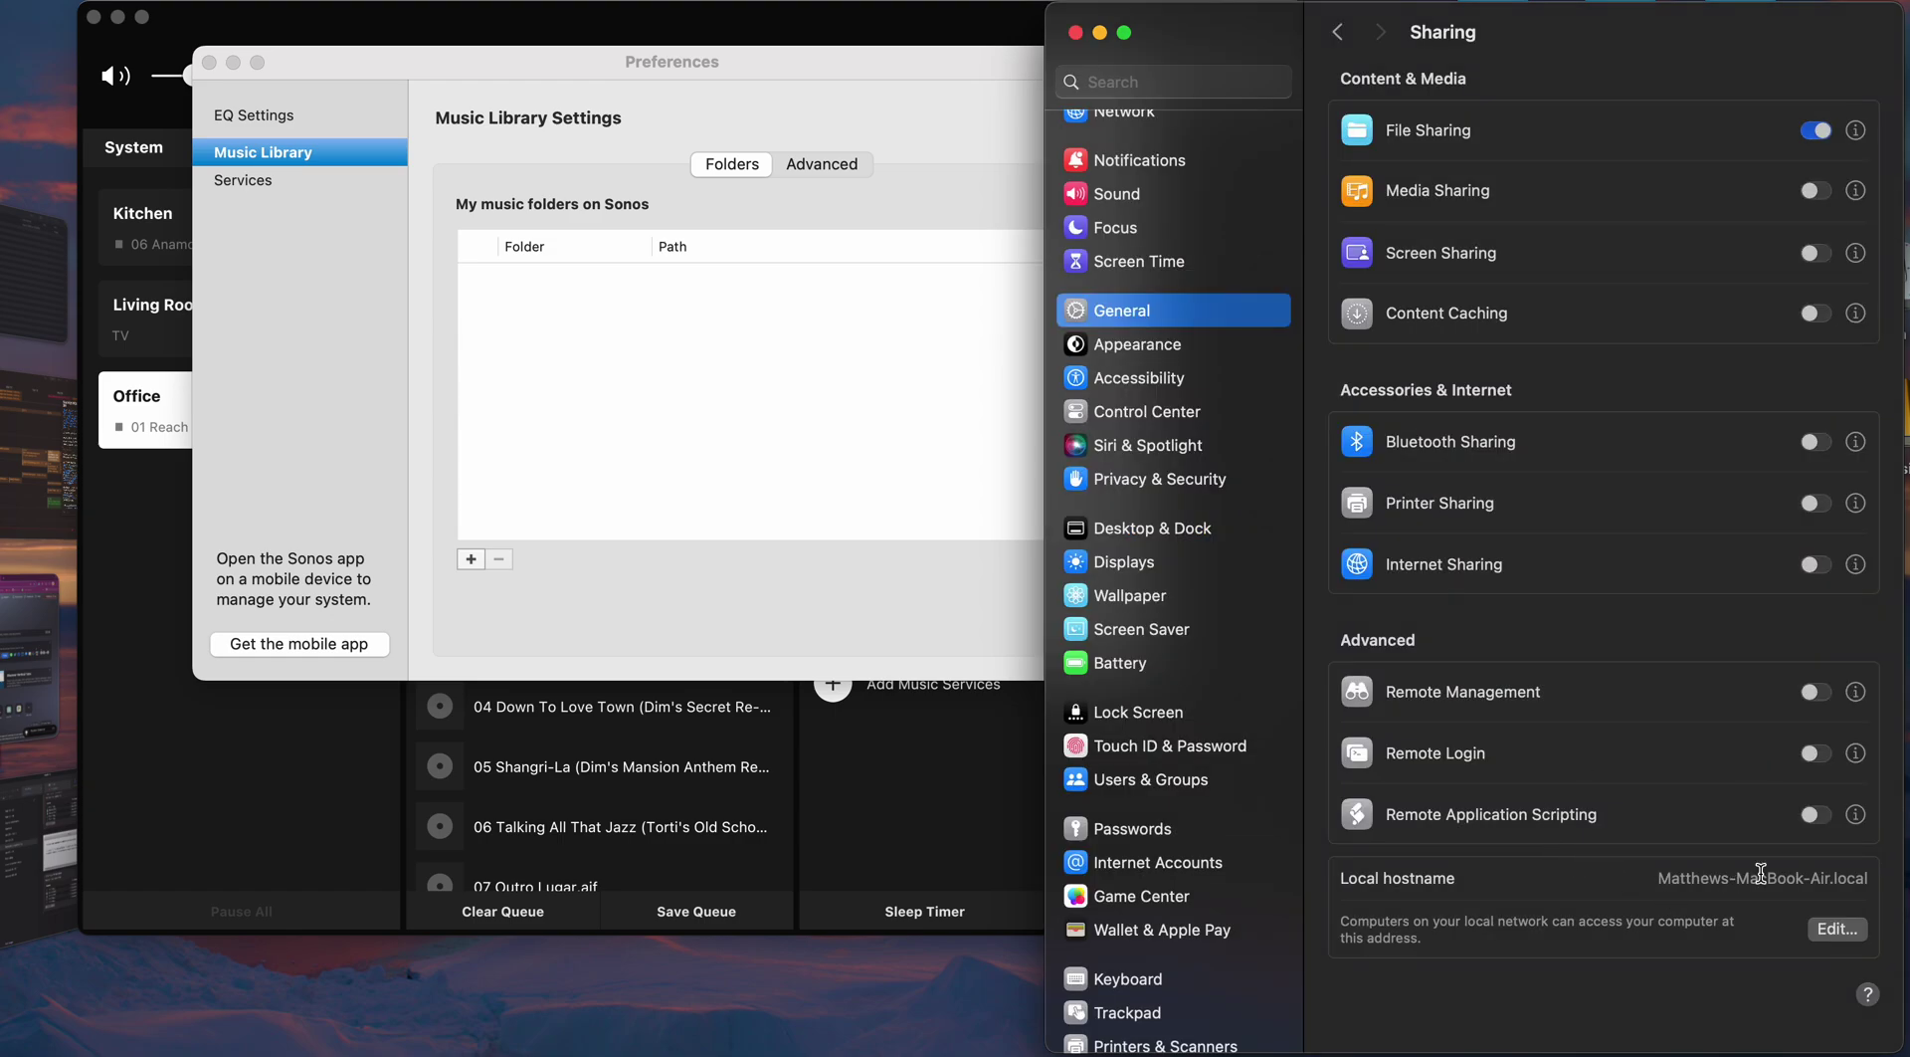
Step: Copy the computer's local hostname without ".local" and start adding a music folder from a networked device in Sonos
drag(1830, 880, 1654, 878)
key(super+c)
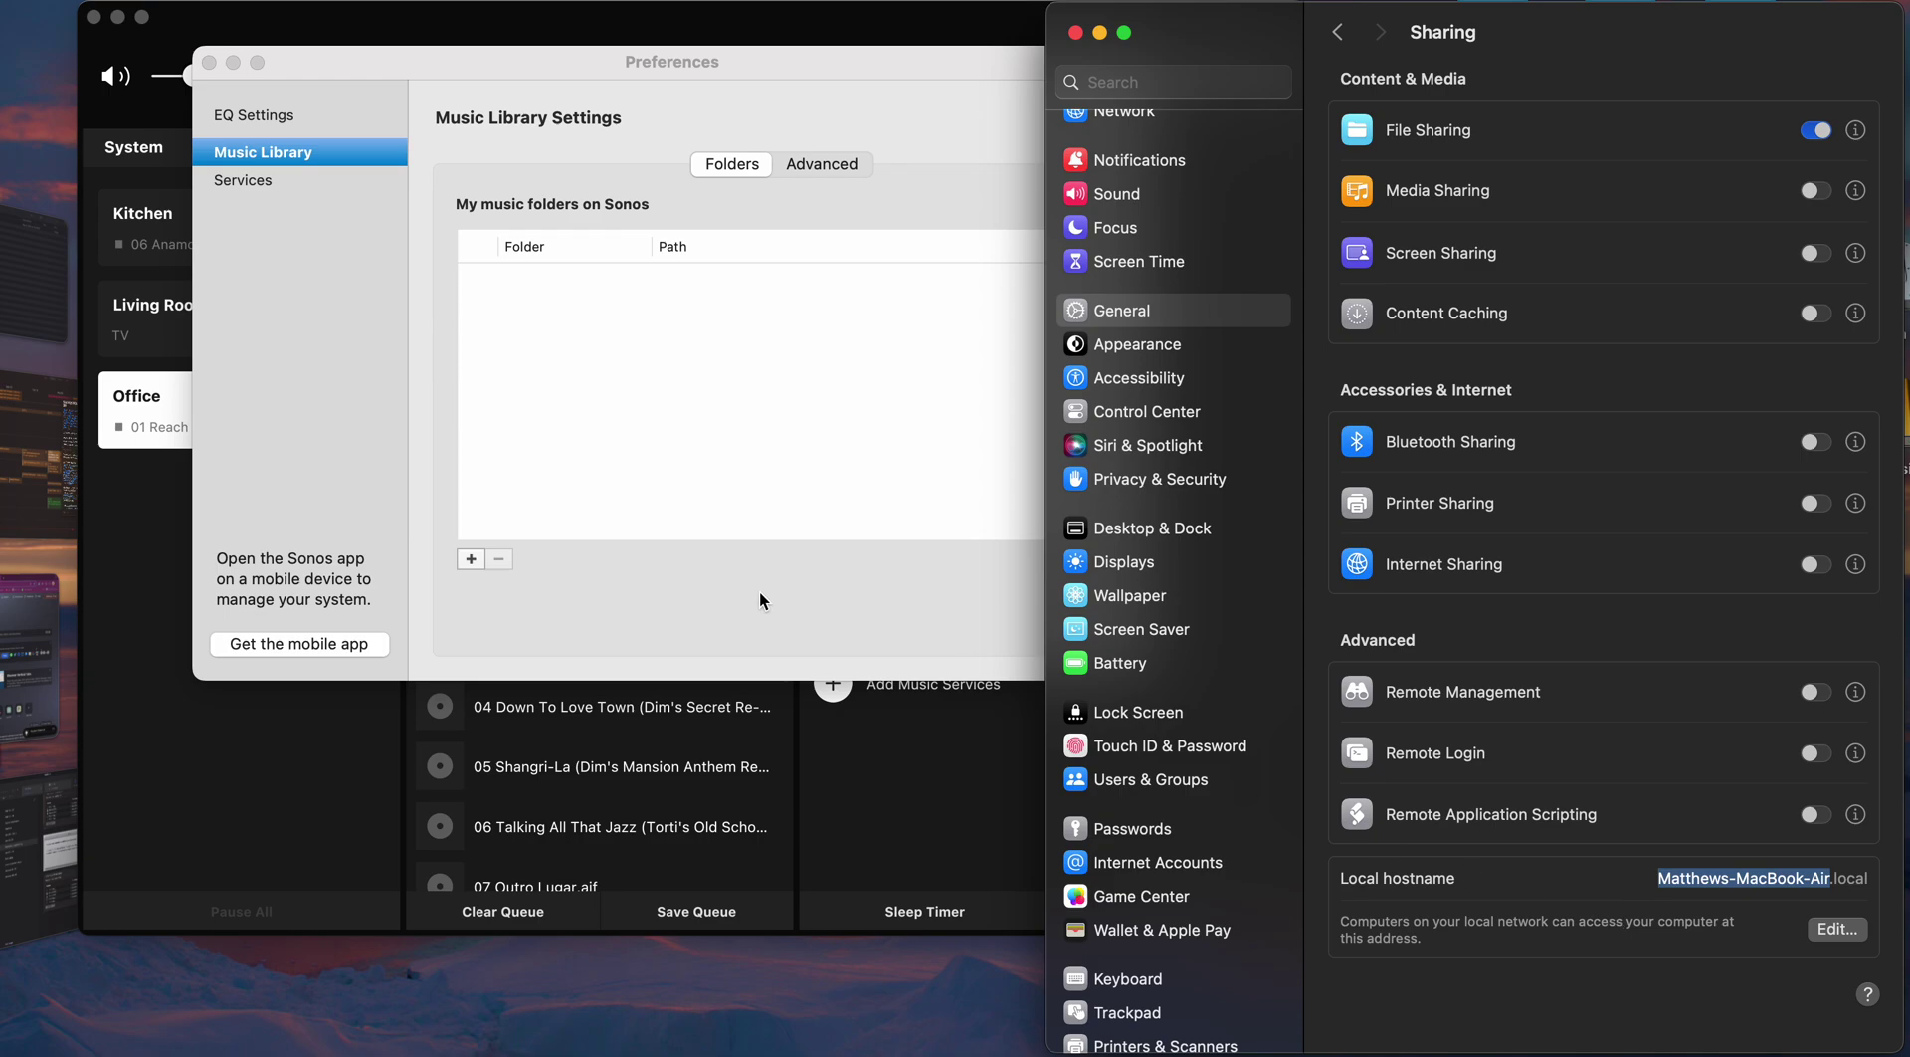
click(573, 577)
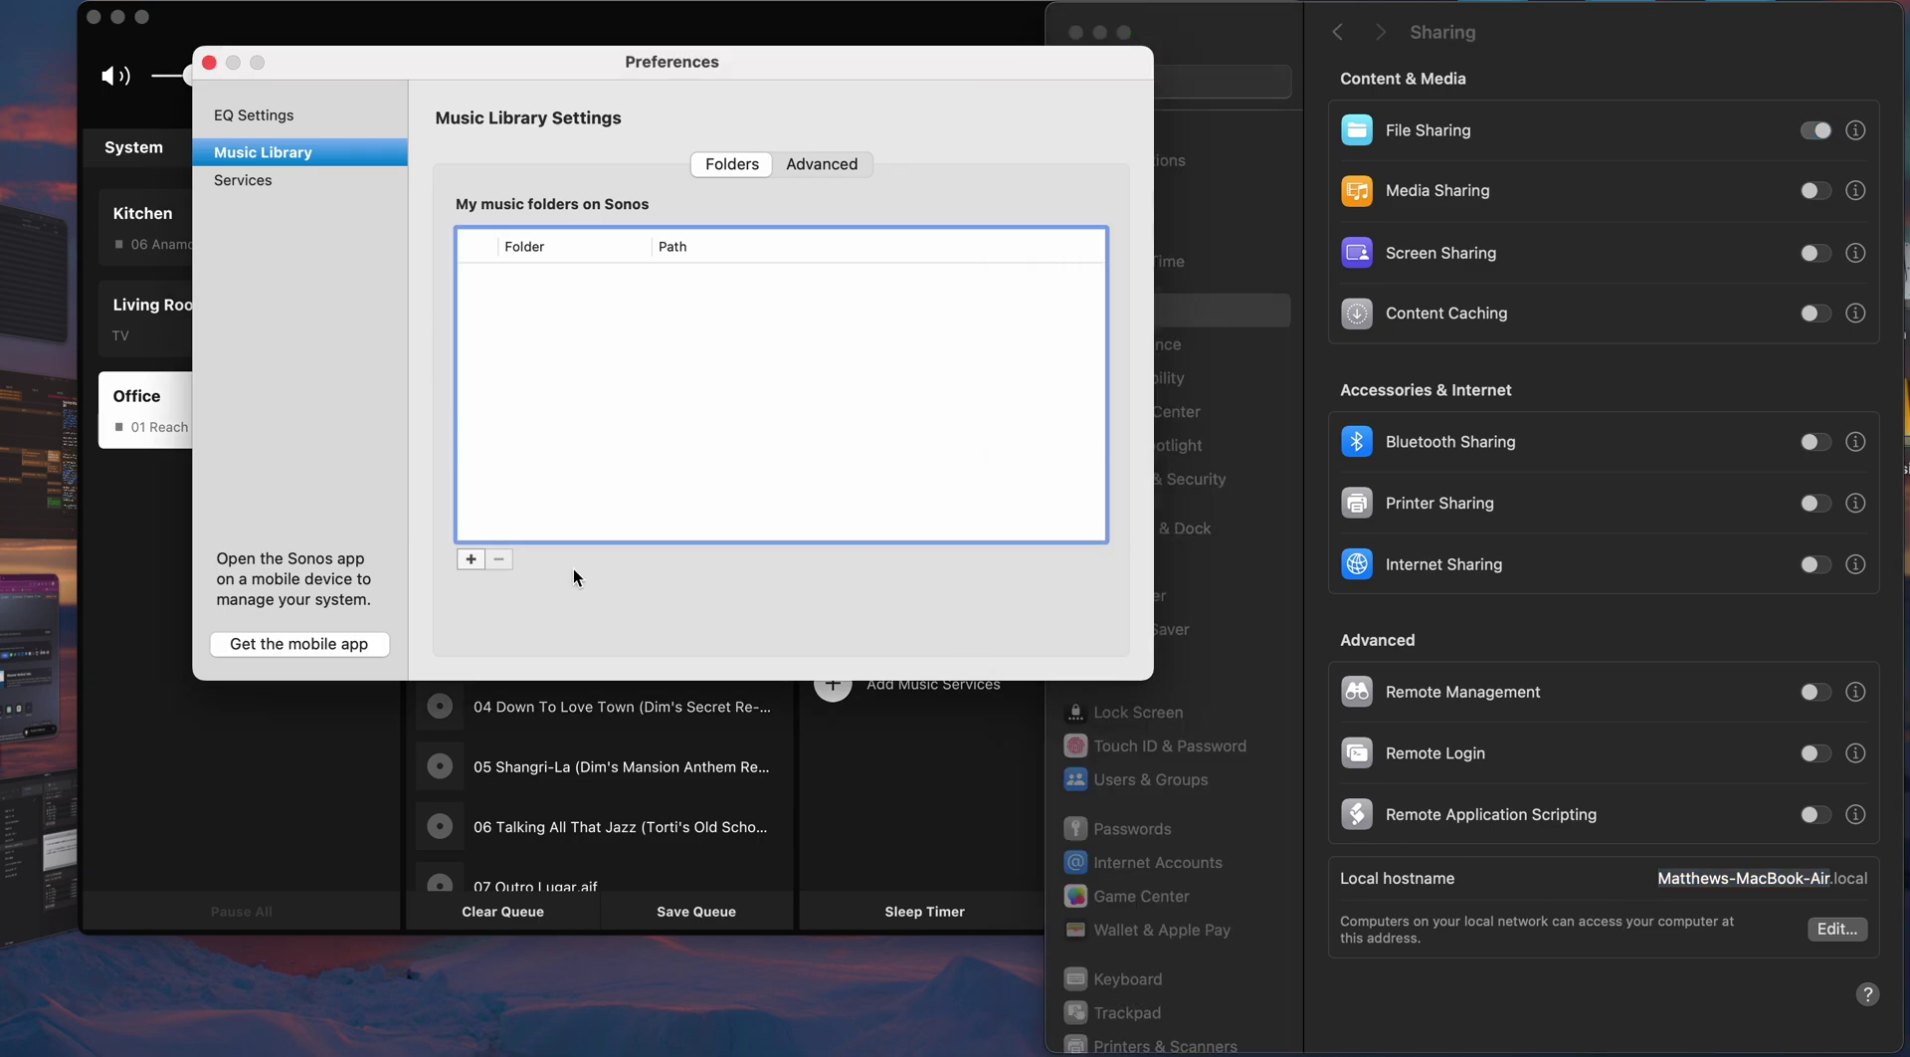
click(472, 561)
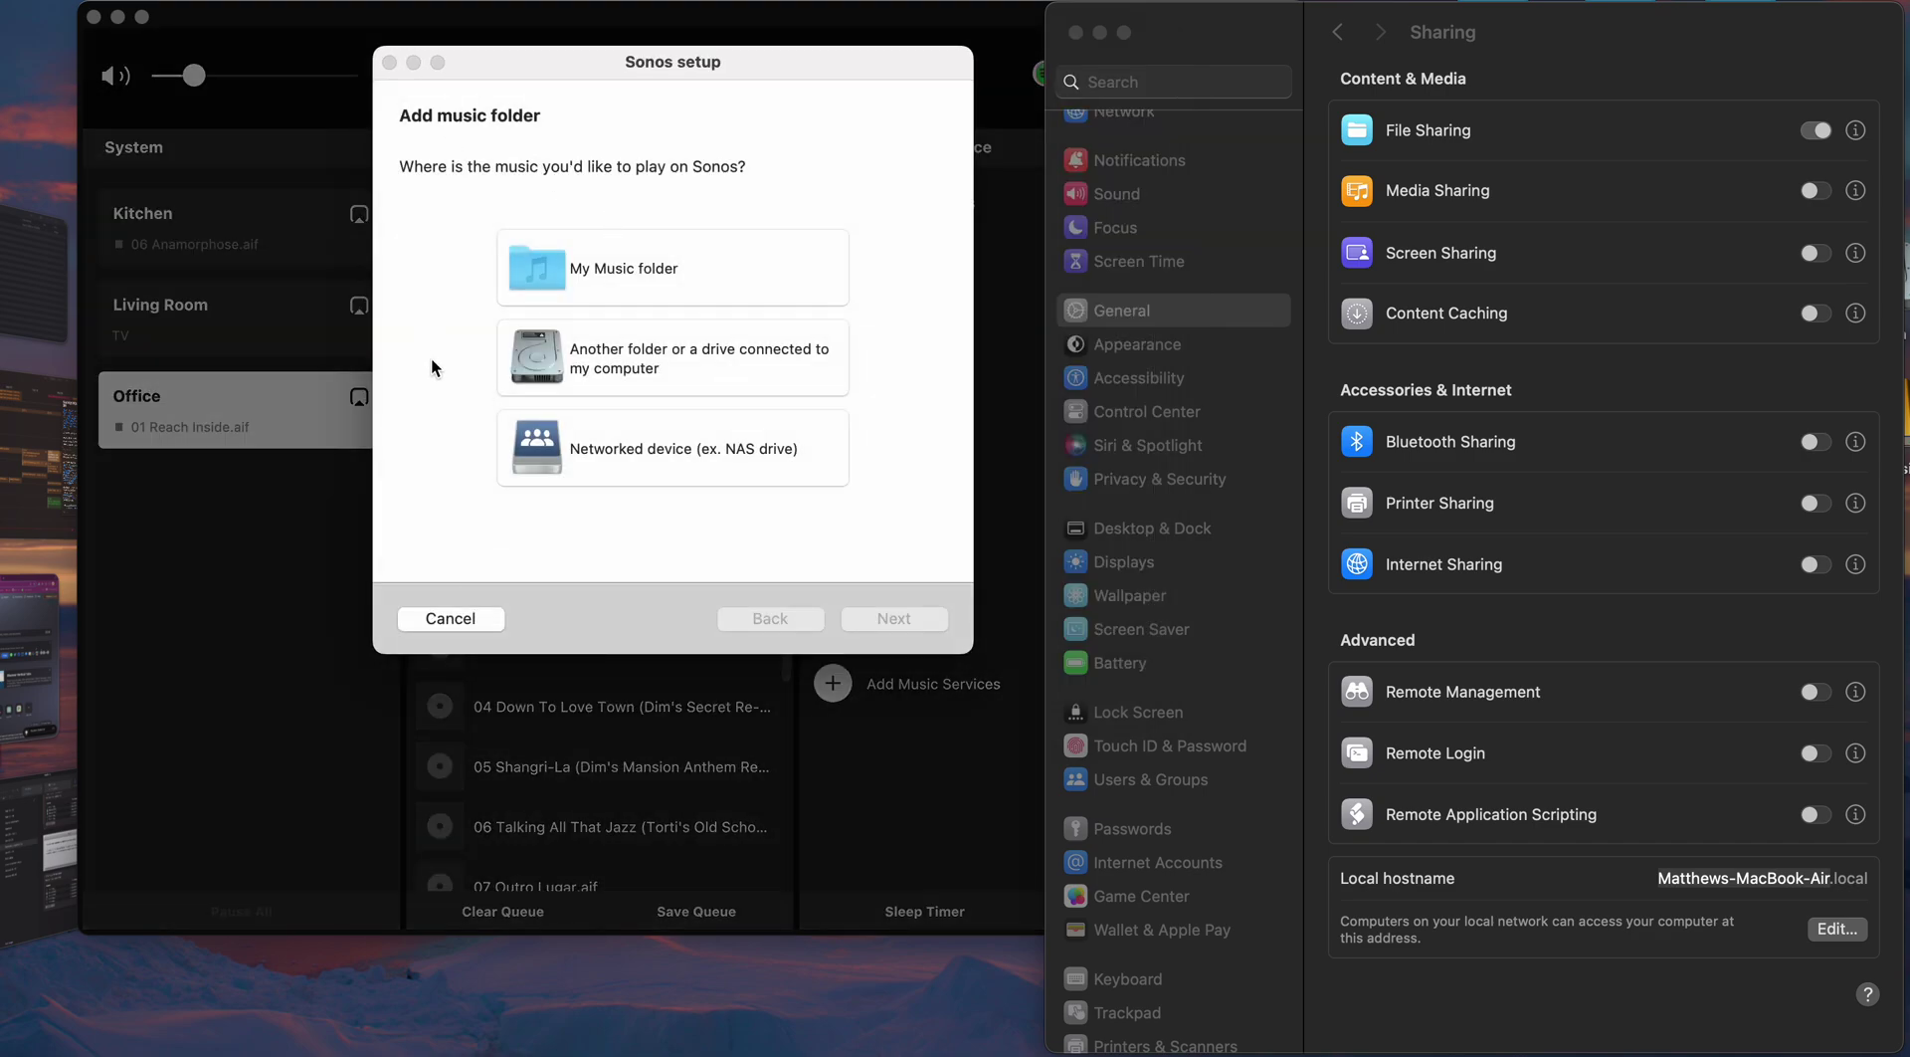
click(657, 449)
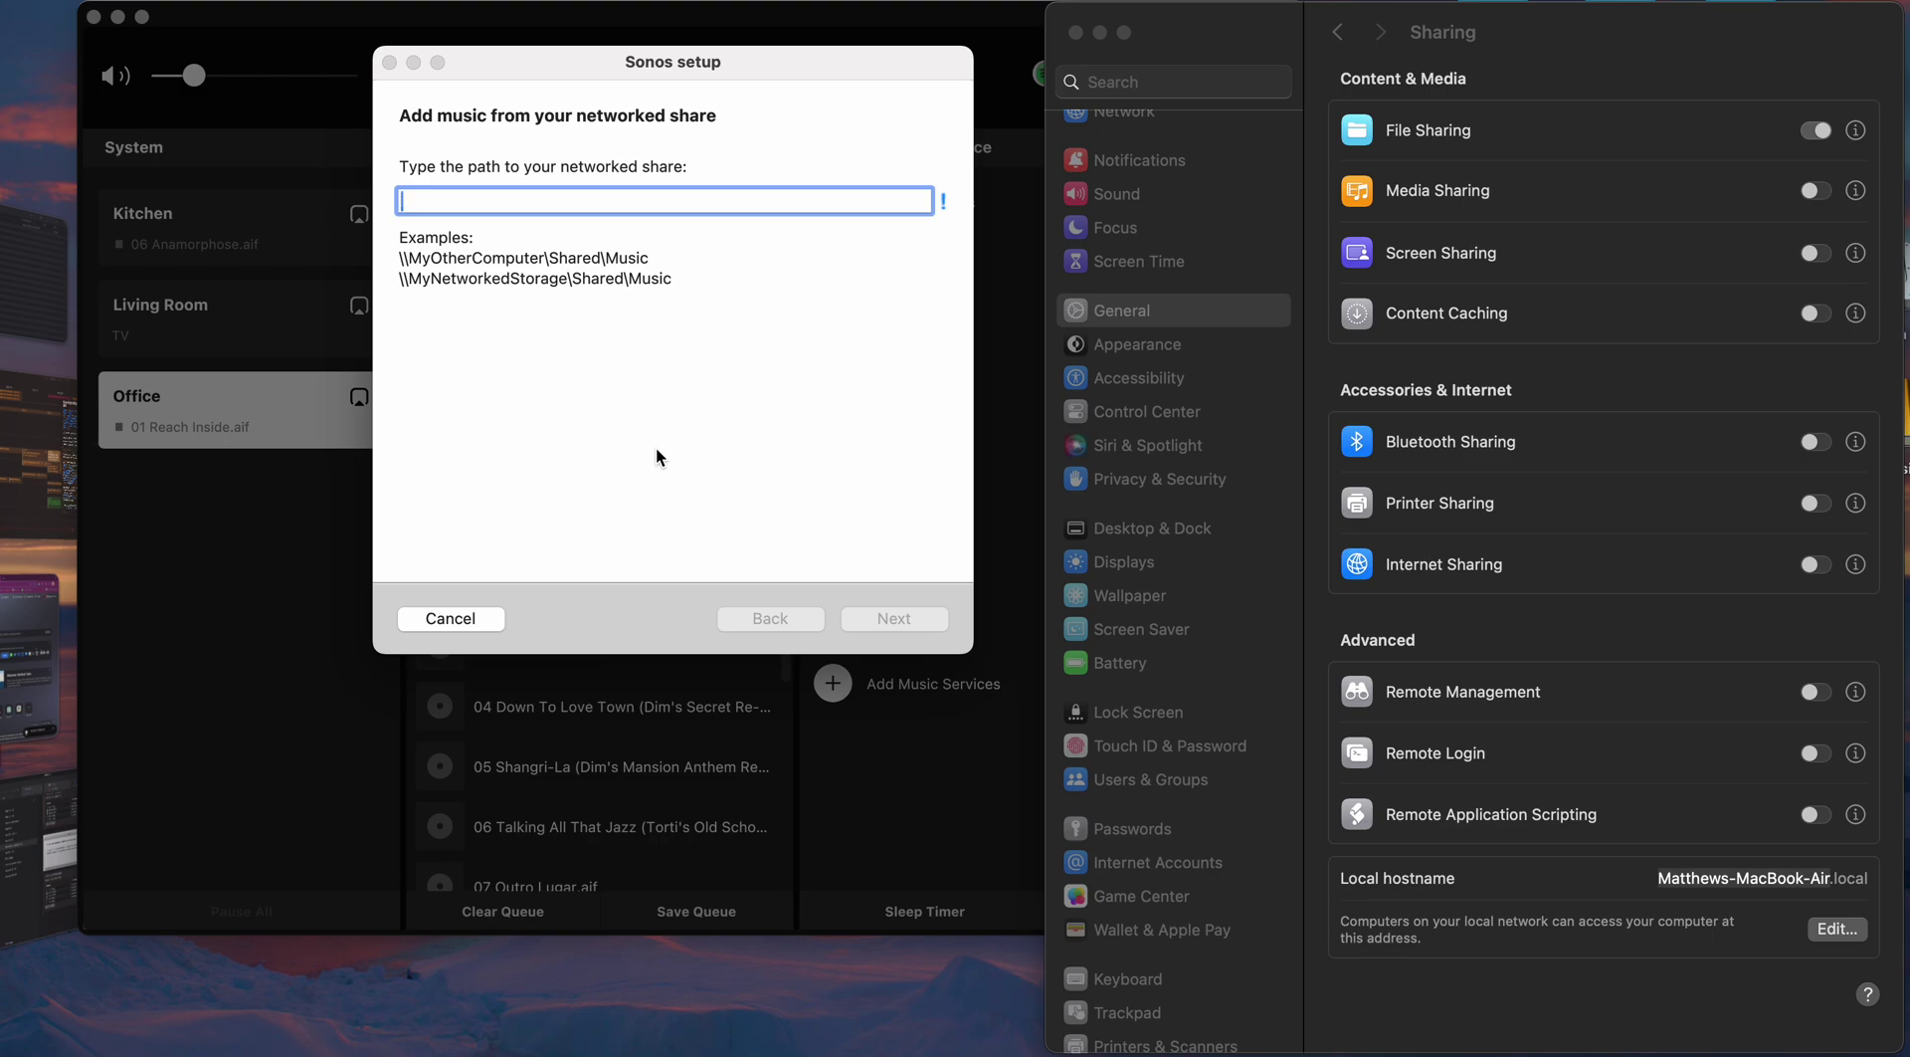
Step: Enter the network share path as two backslashes, the copied hostname and "\music", and continue to the credentials page
text(\\)
key(super+v)
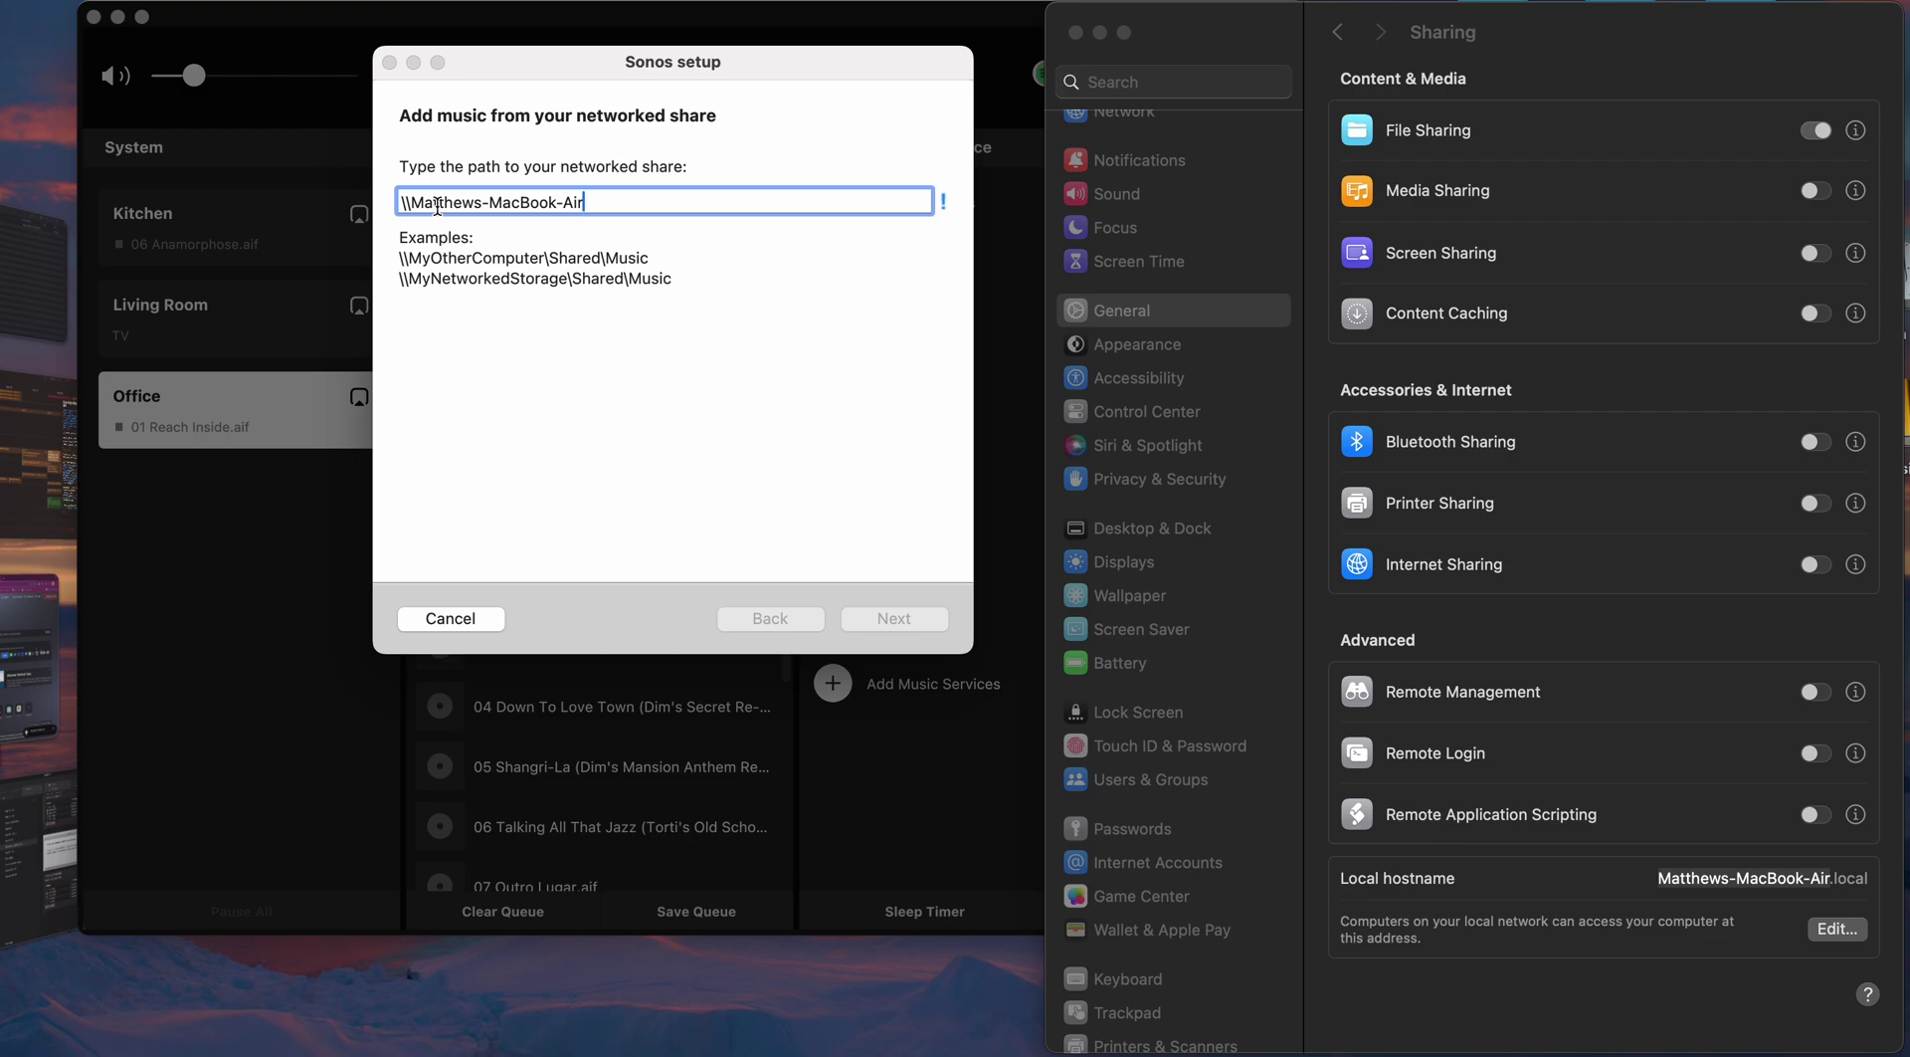
text(\mu)
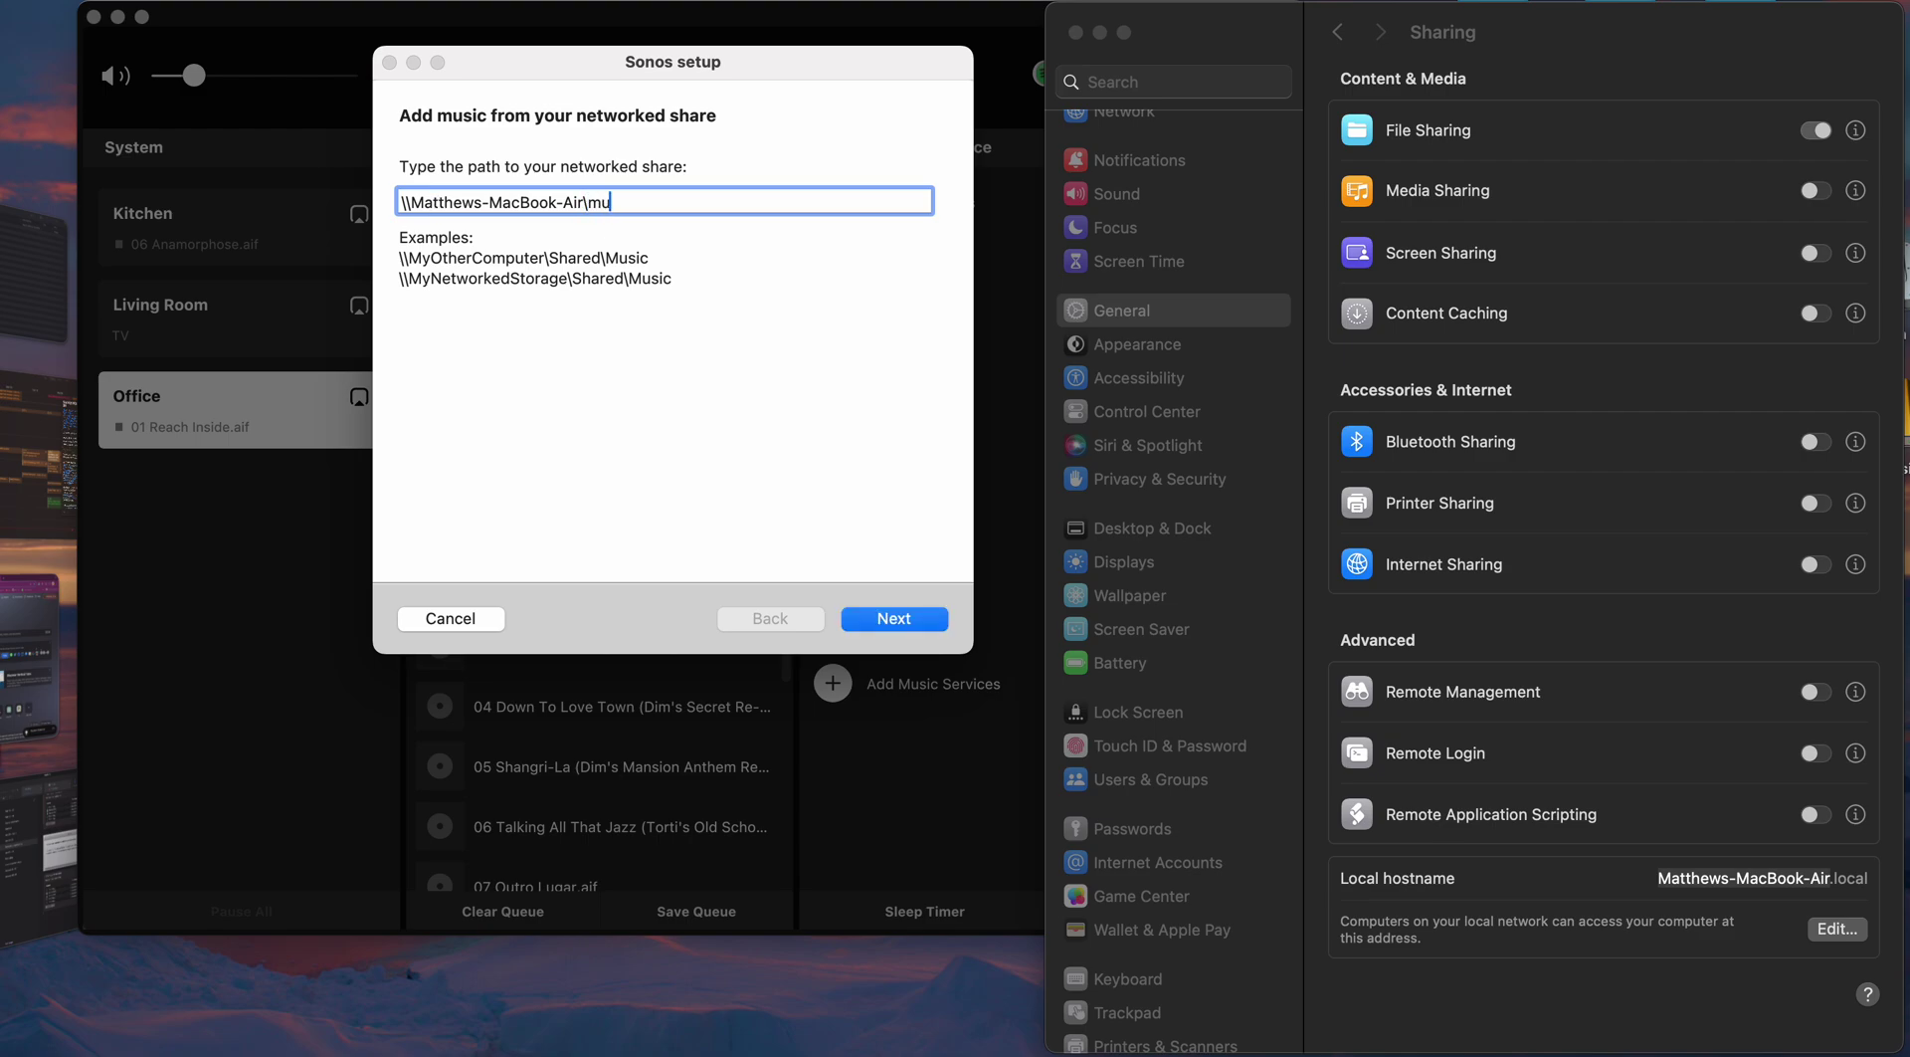
text(sic)
click(889, 621)
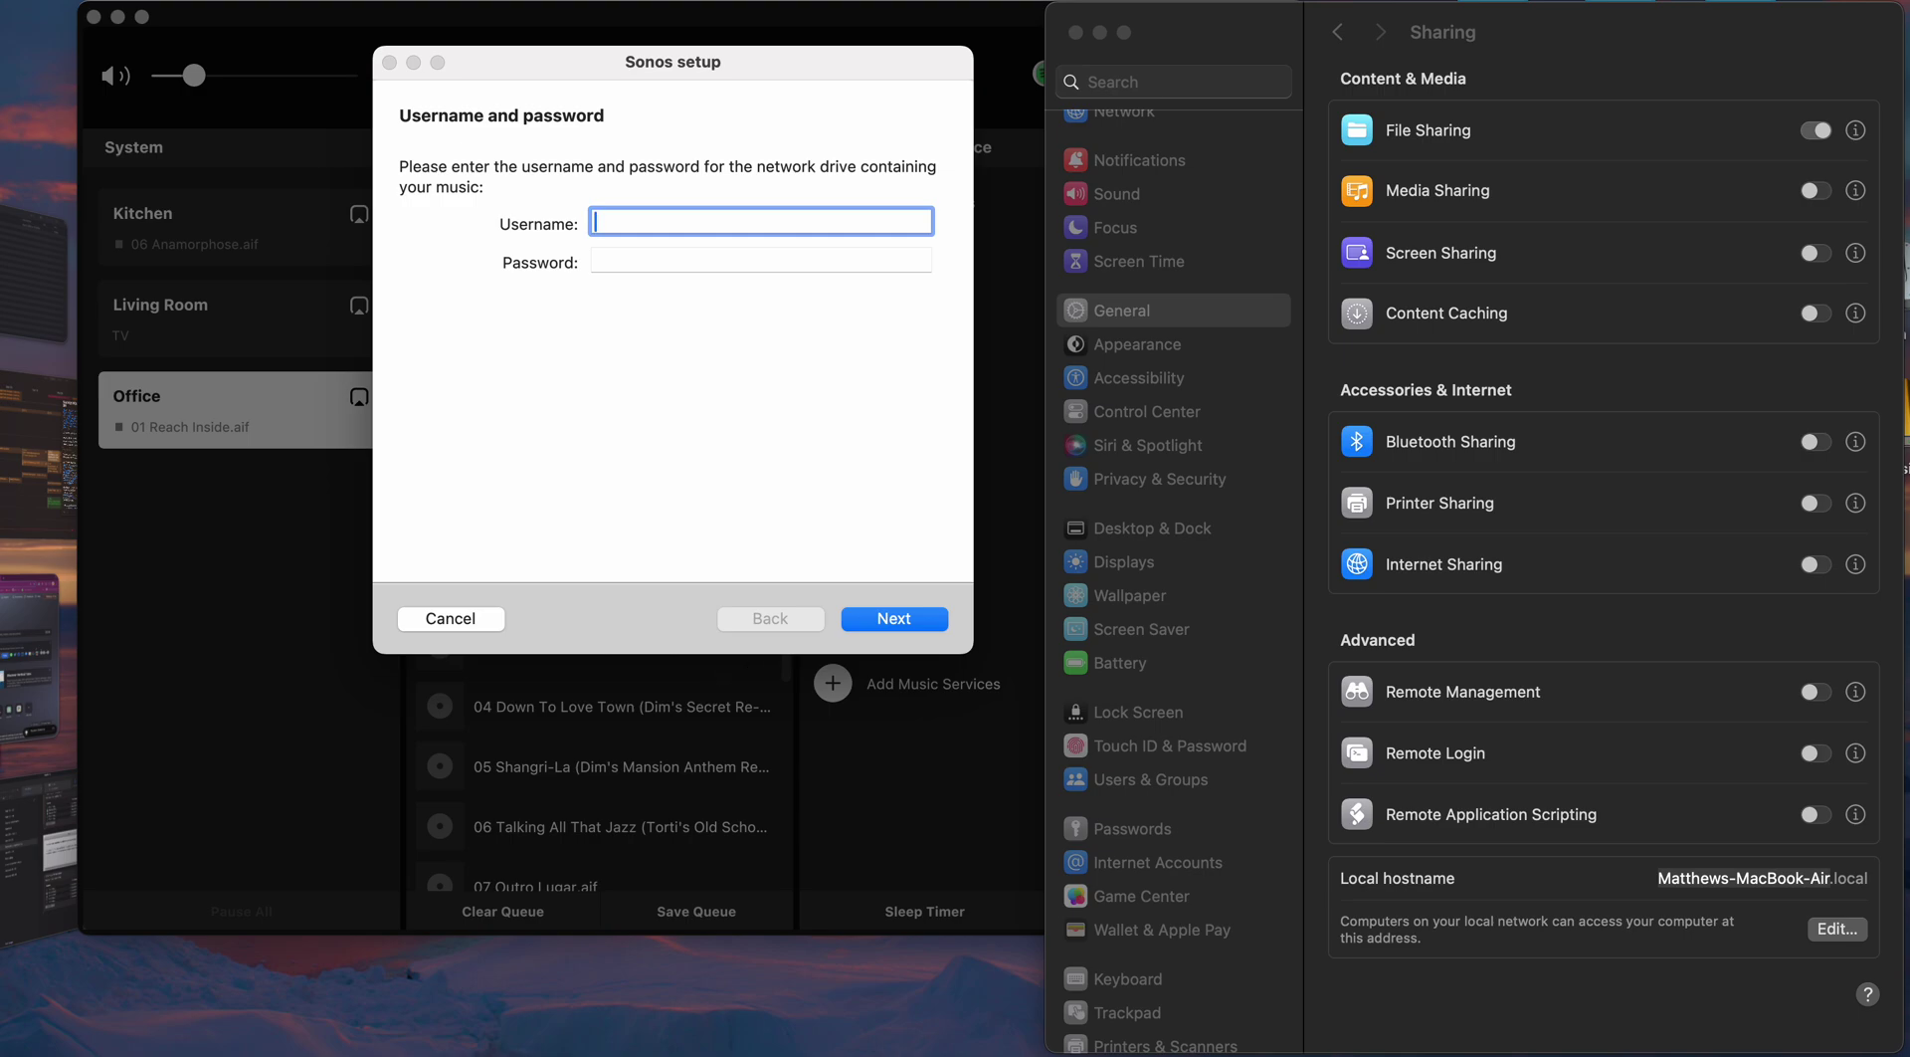
Step: Switch to Terminal and run whoami to get the account's username
key(F4)
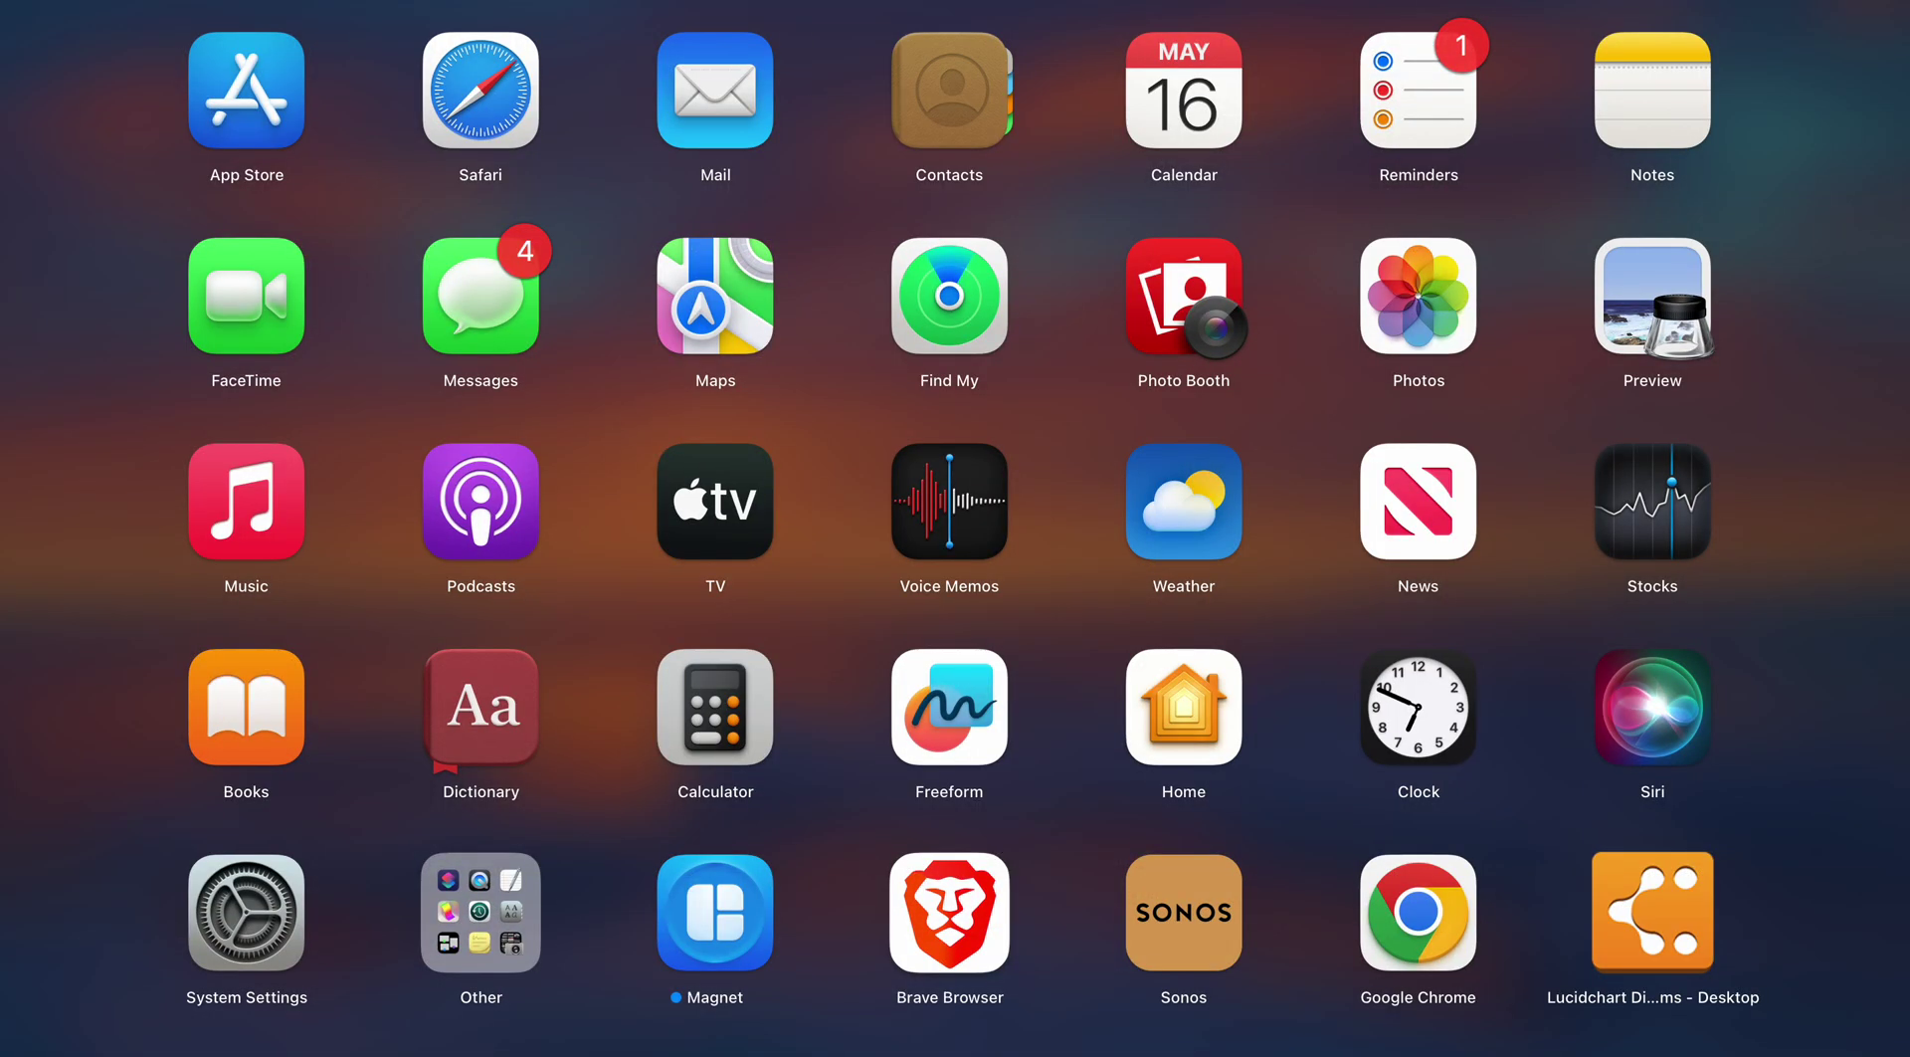
text(ter)
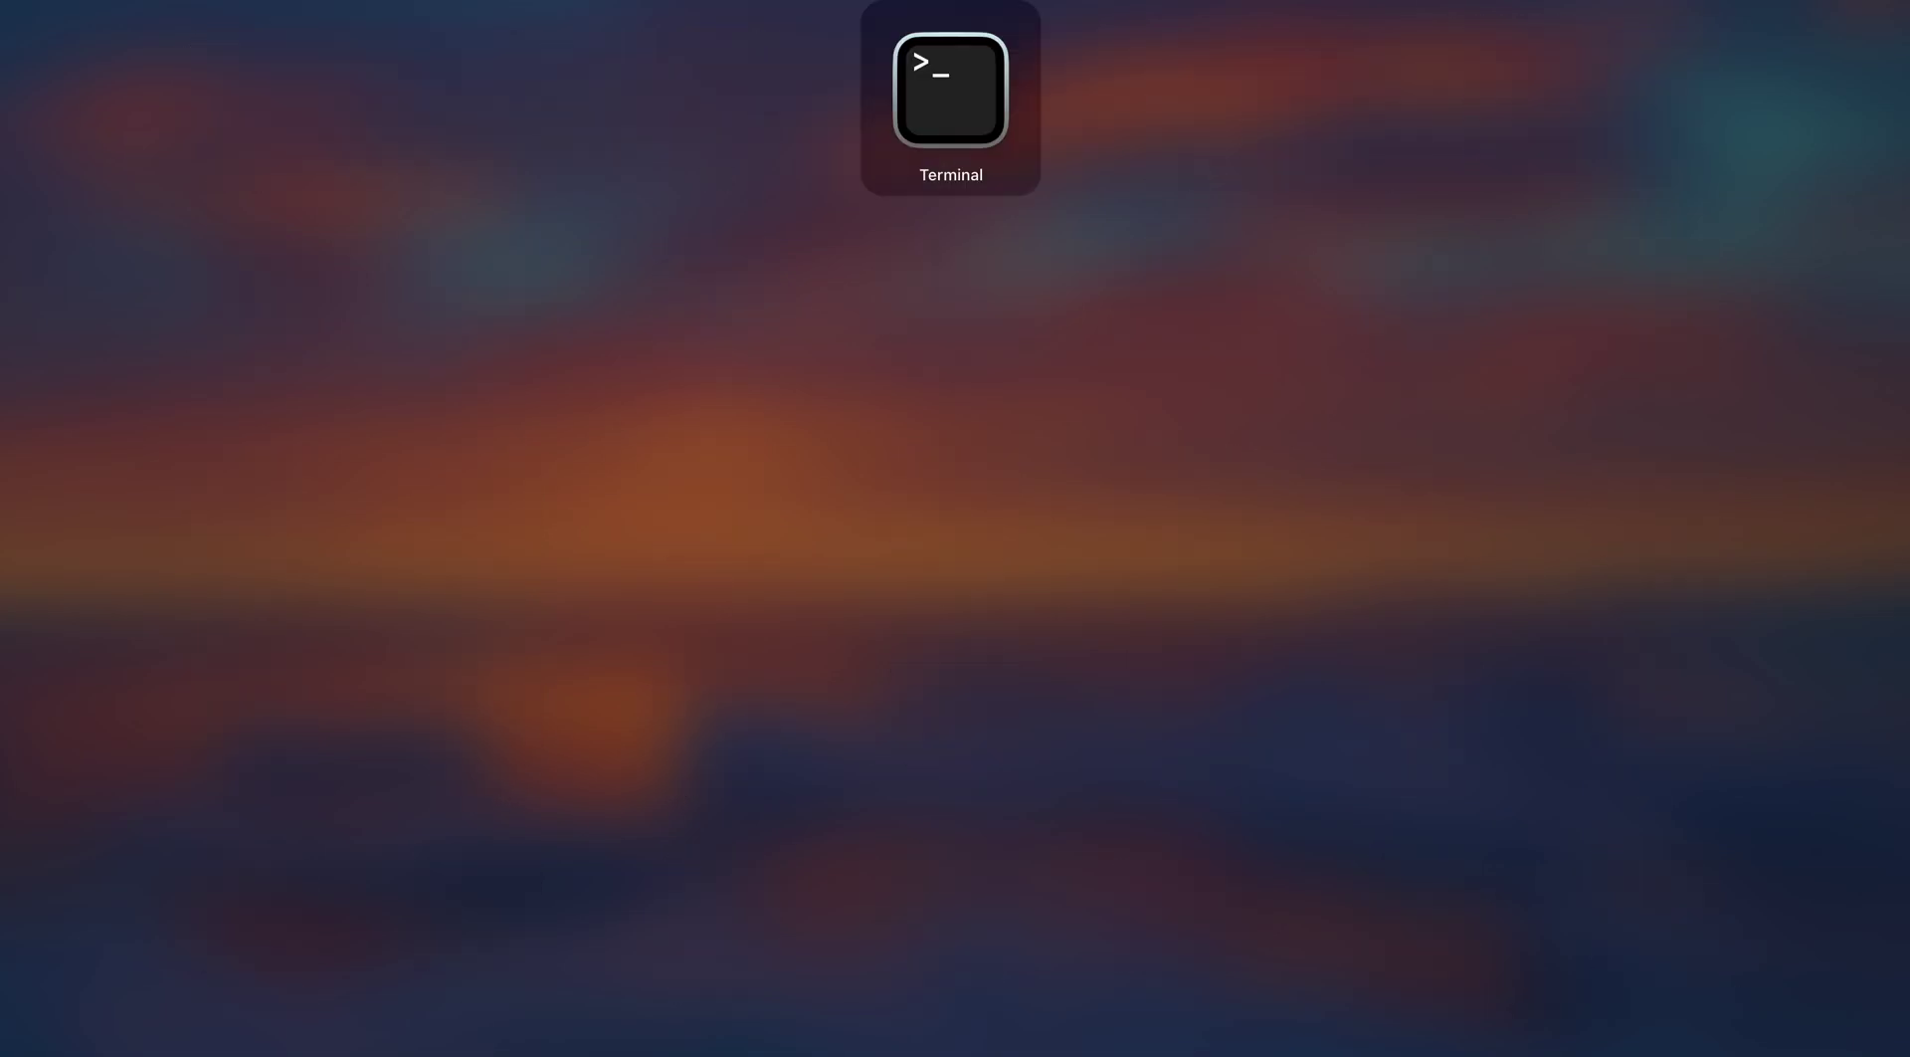
click(945, 80)
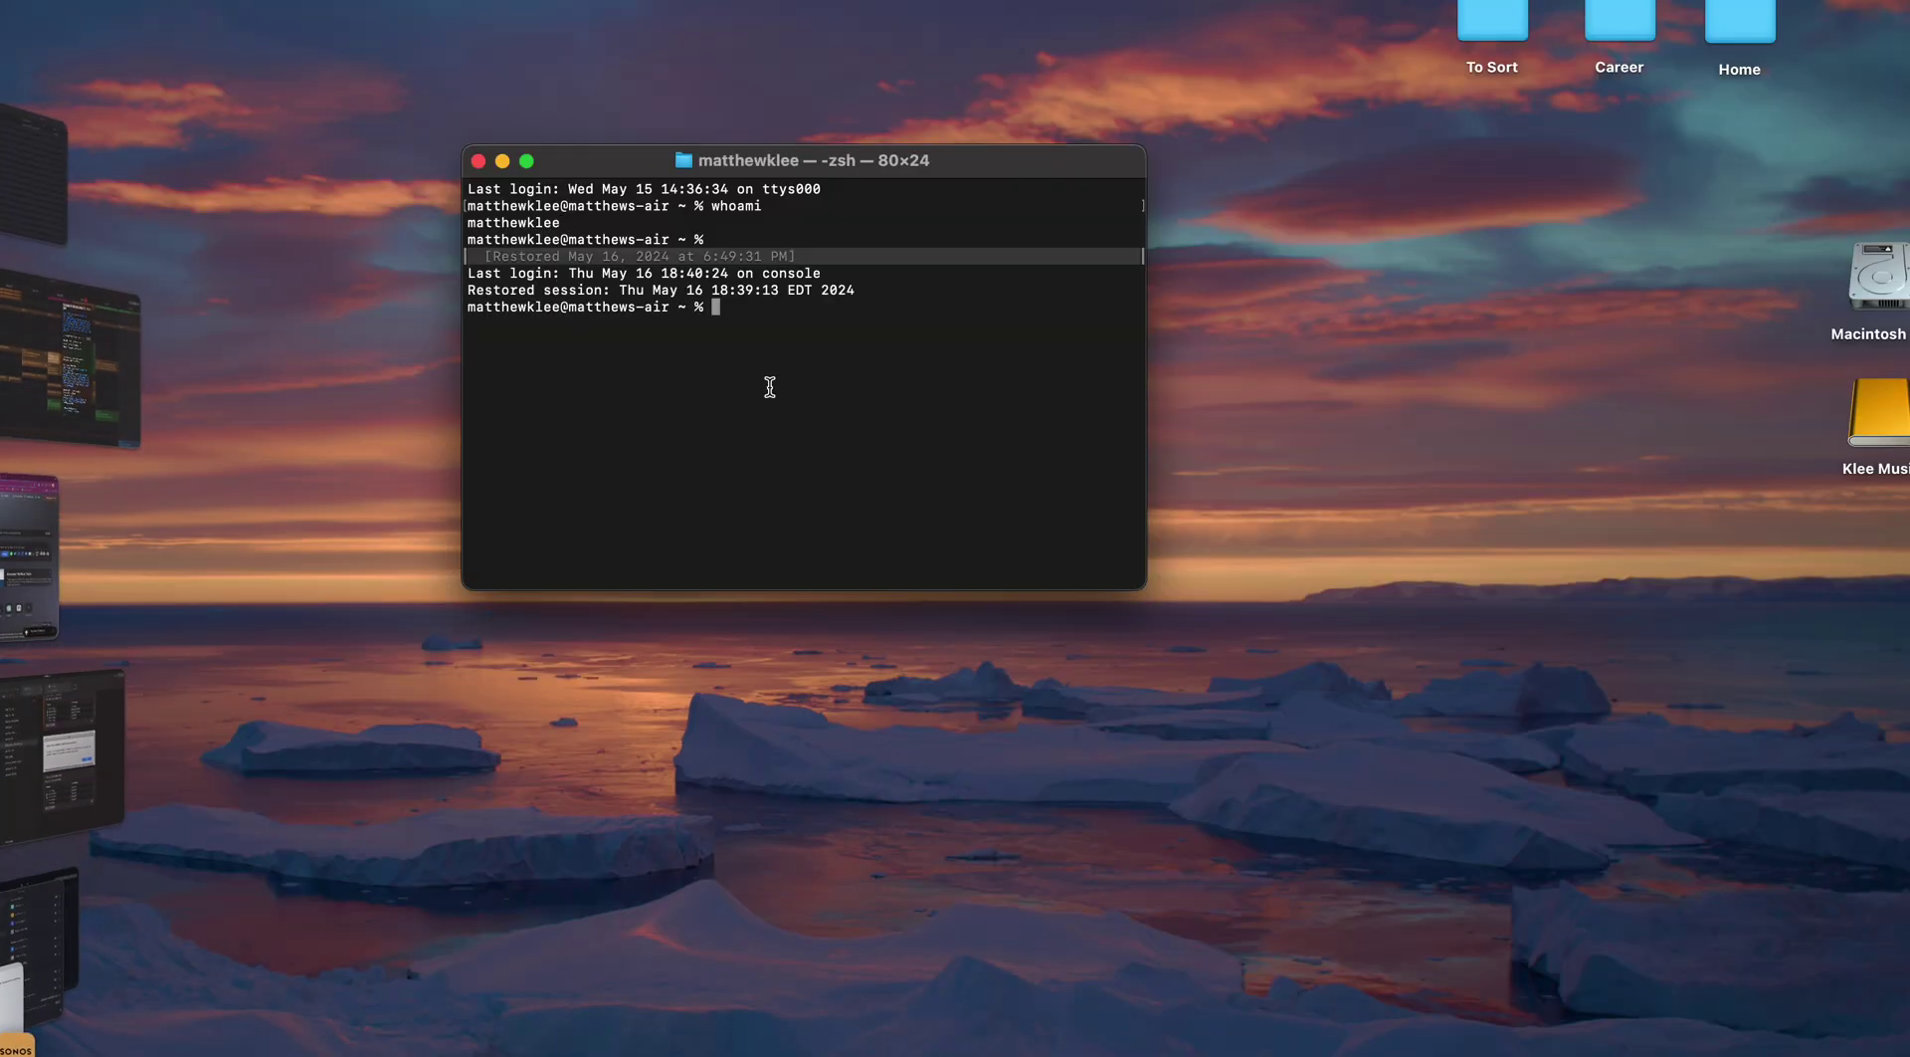
text(whoami)
key(Return)
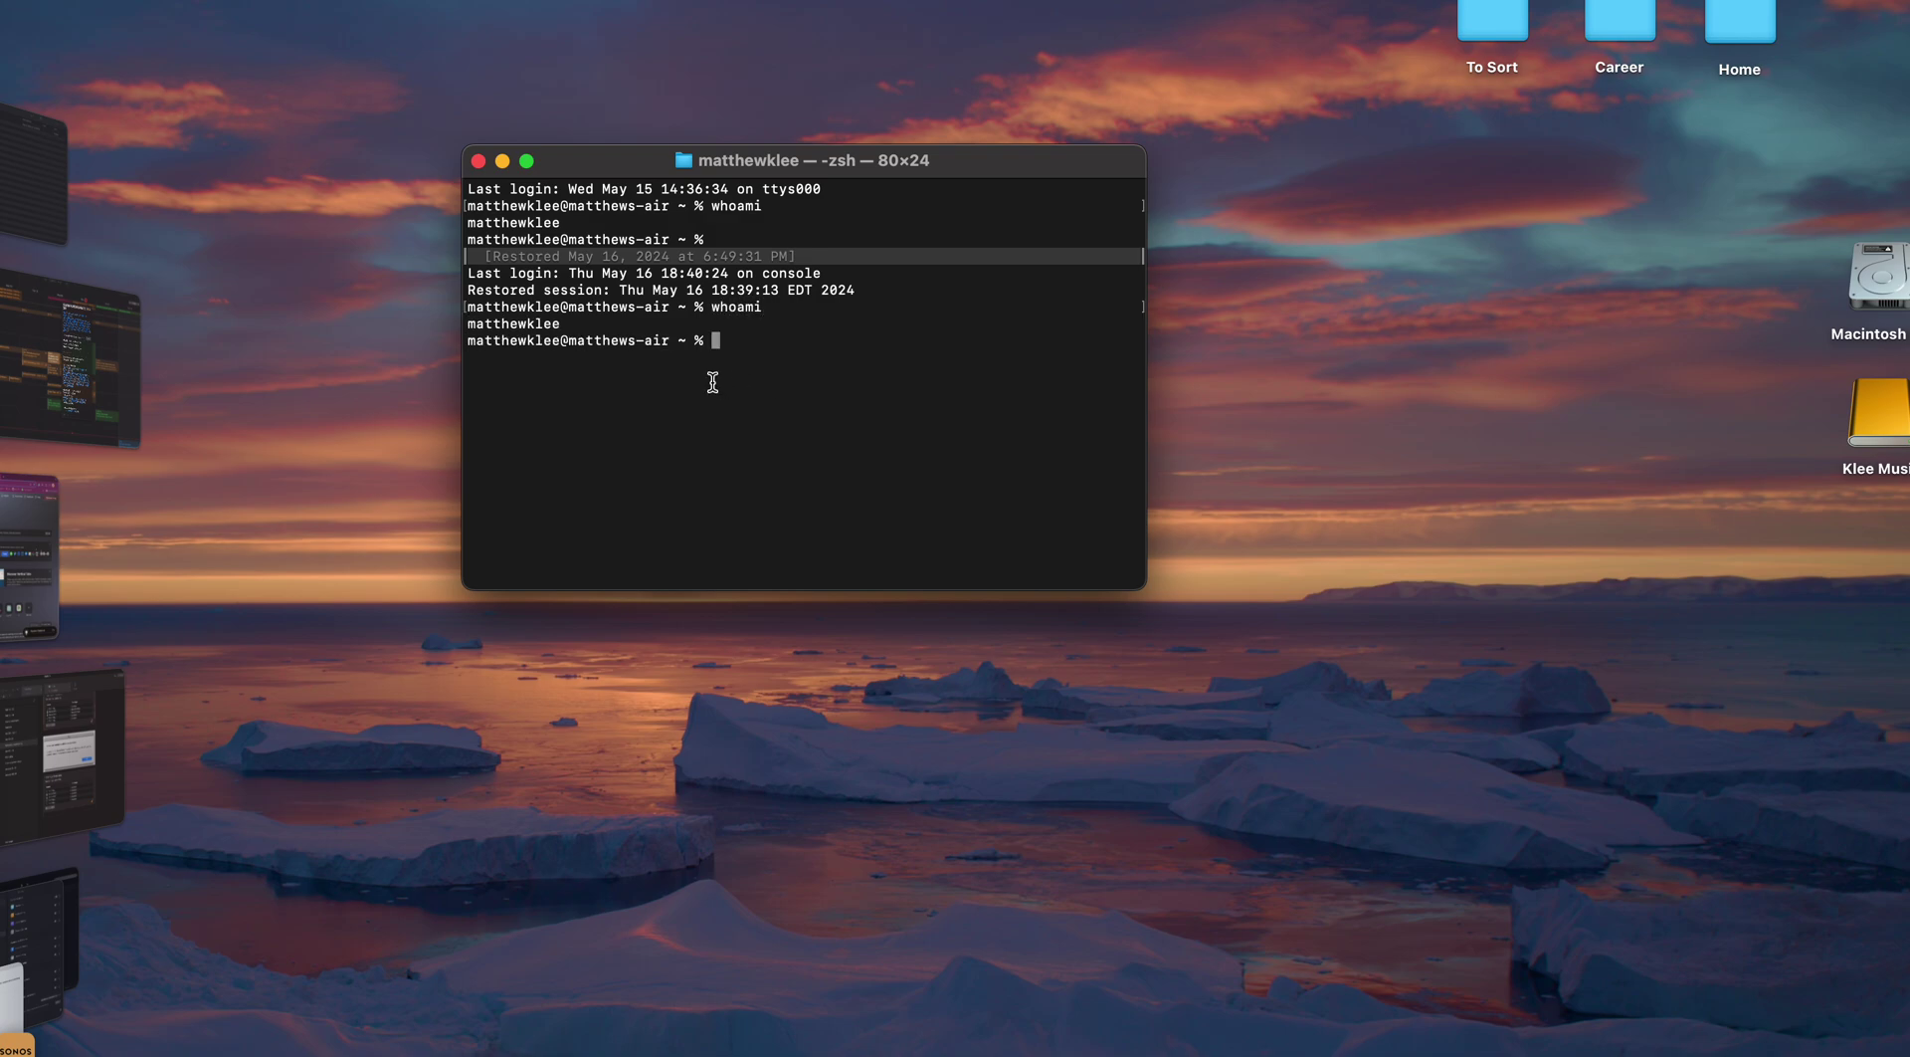
Step: Copy the username from the whoami output and return to the Sonos setup credentials page
double_click(518, 323)
key(super+c)
key(super+Tab)
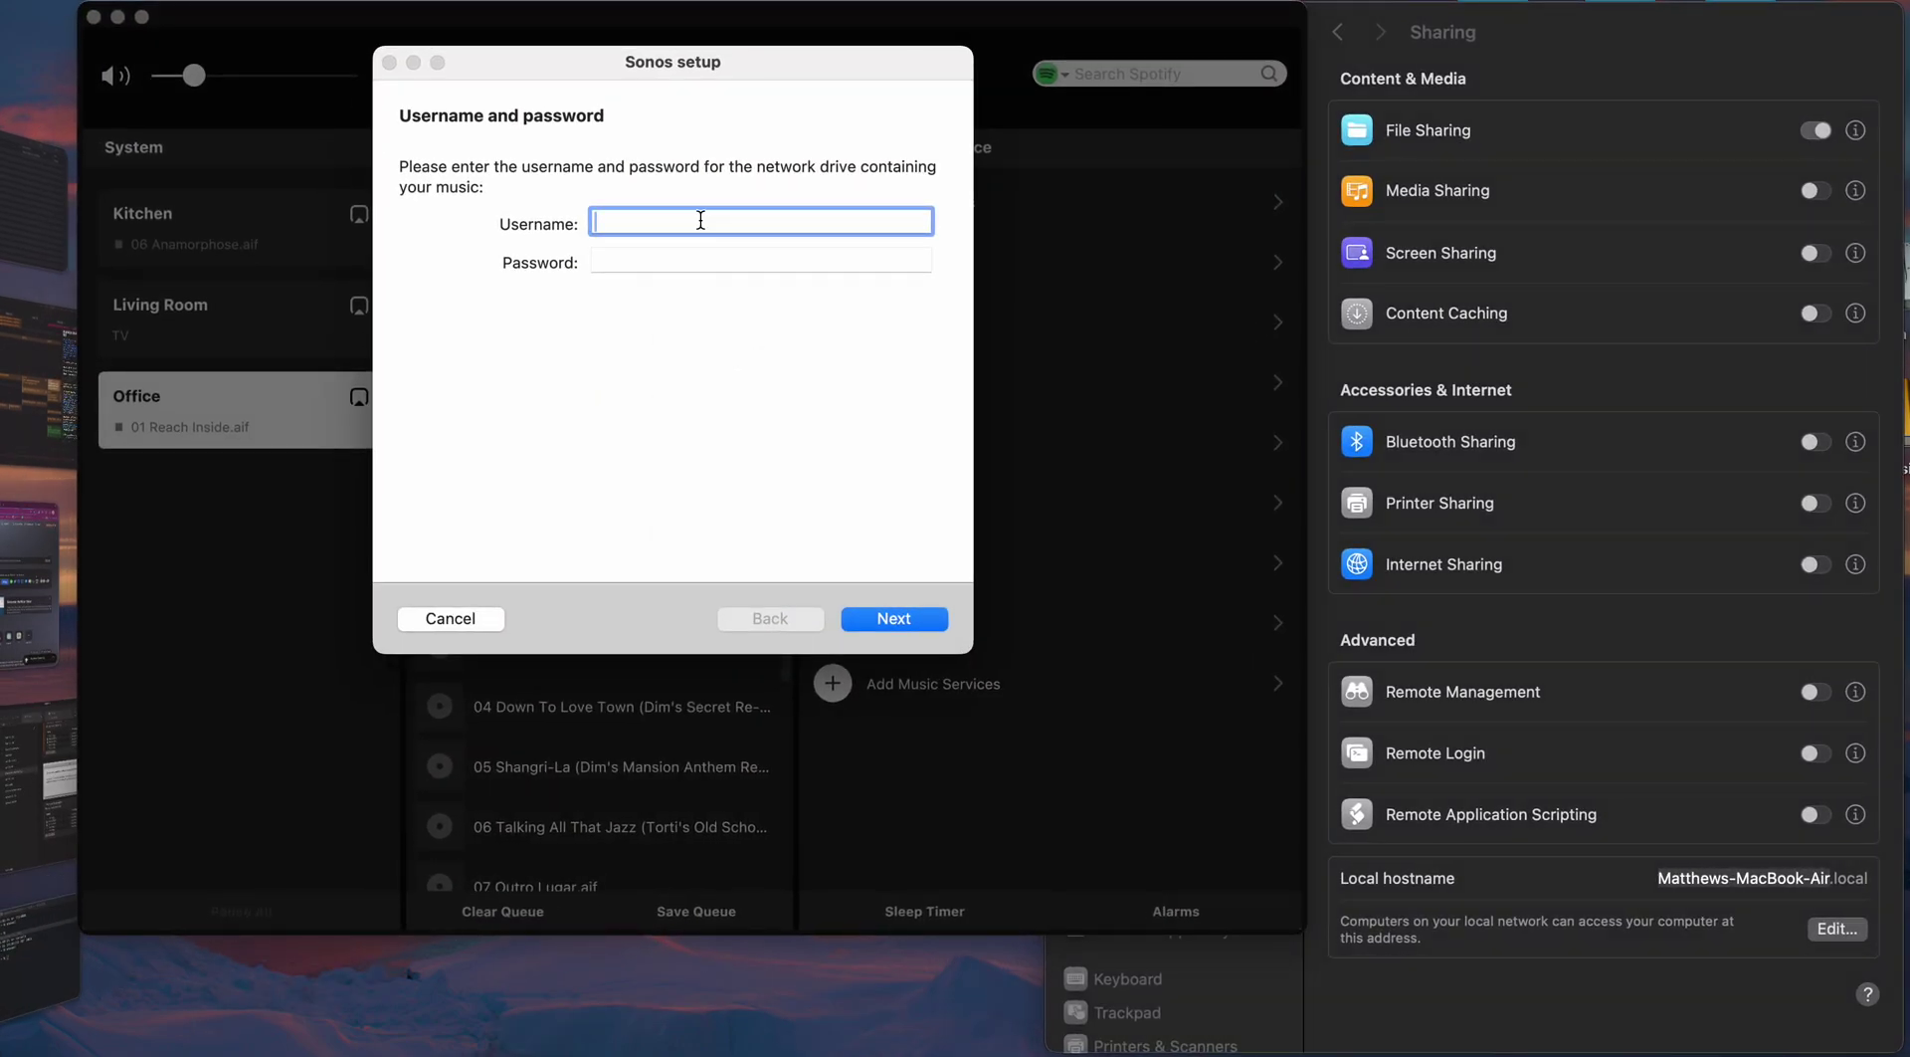
Step: Enter the copied username and the account password for the network drive and complete the music library setup
key(super+v)
key(Tab)
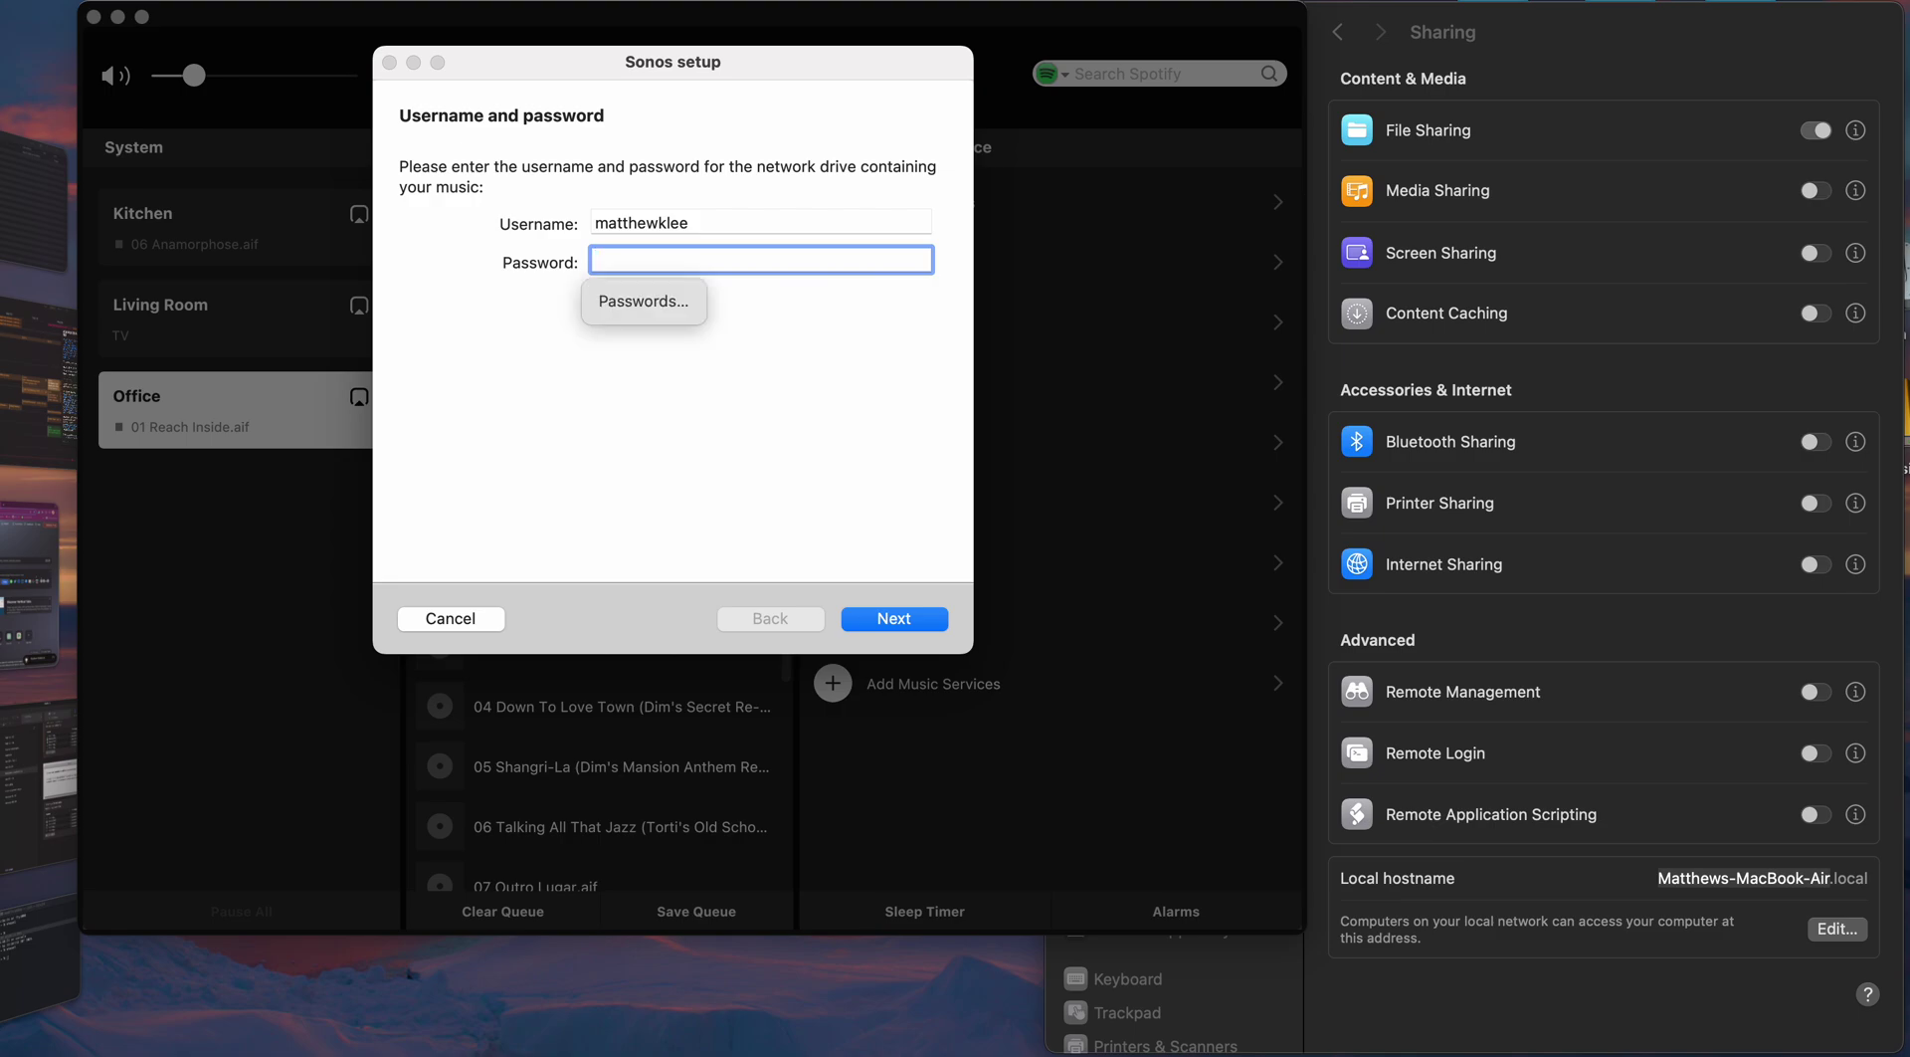
text(••••••)
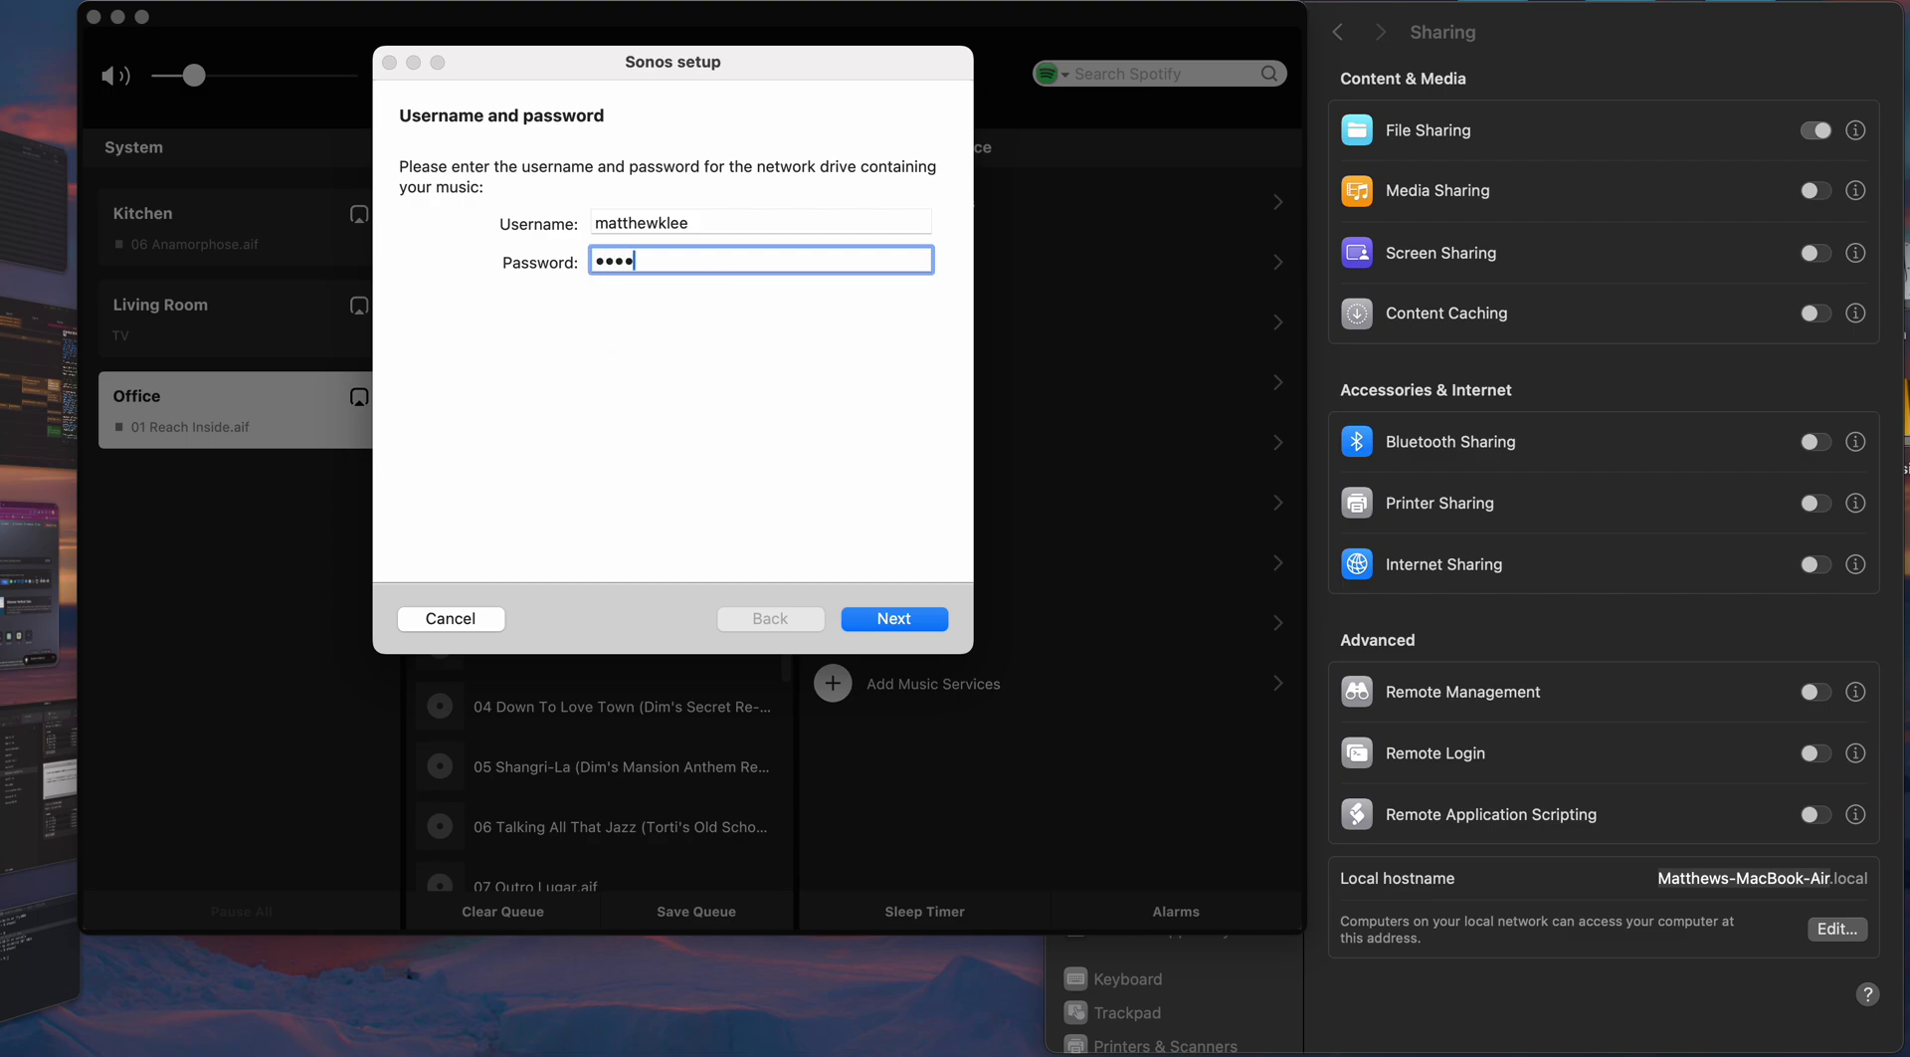
click(907, 617)
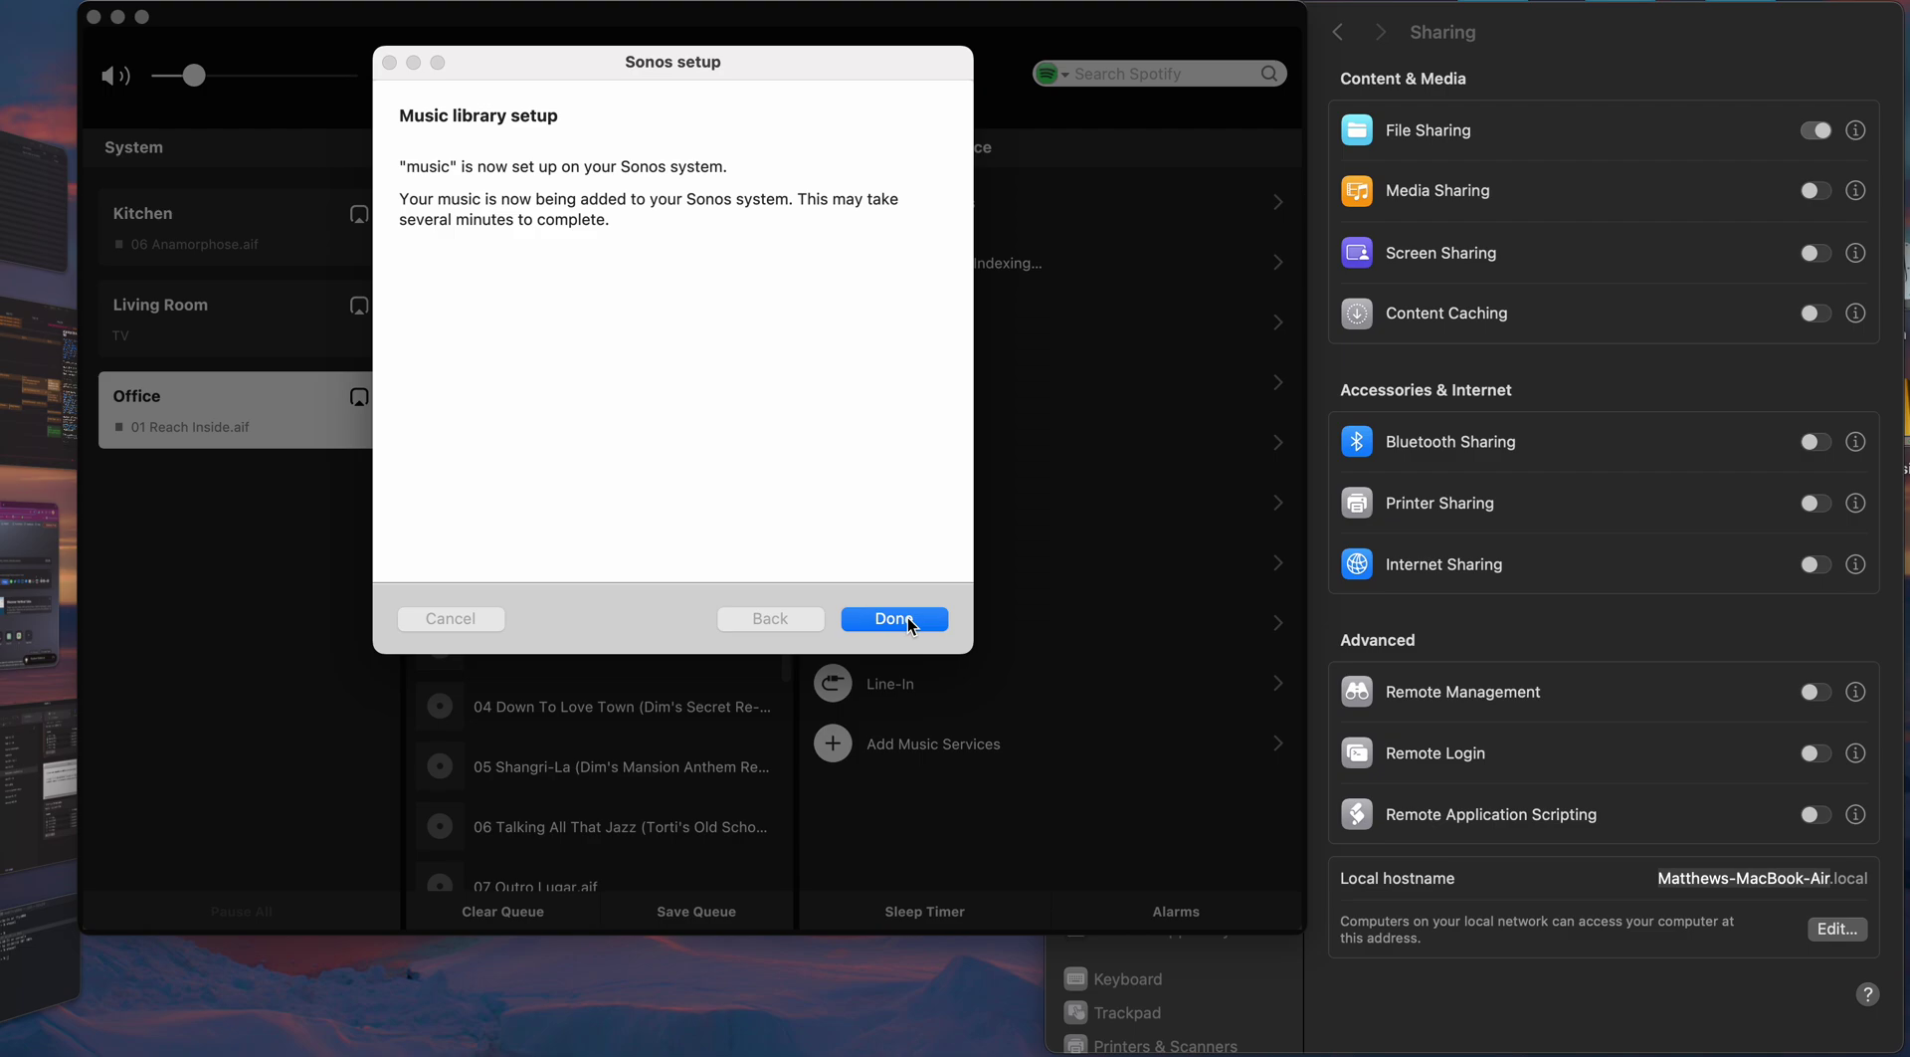
click(907, 616)
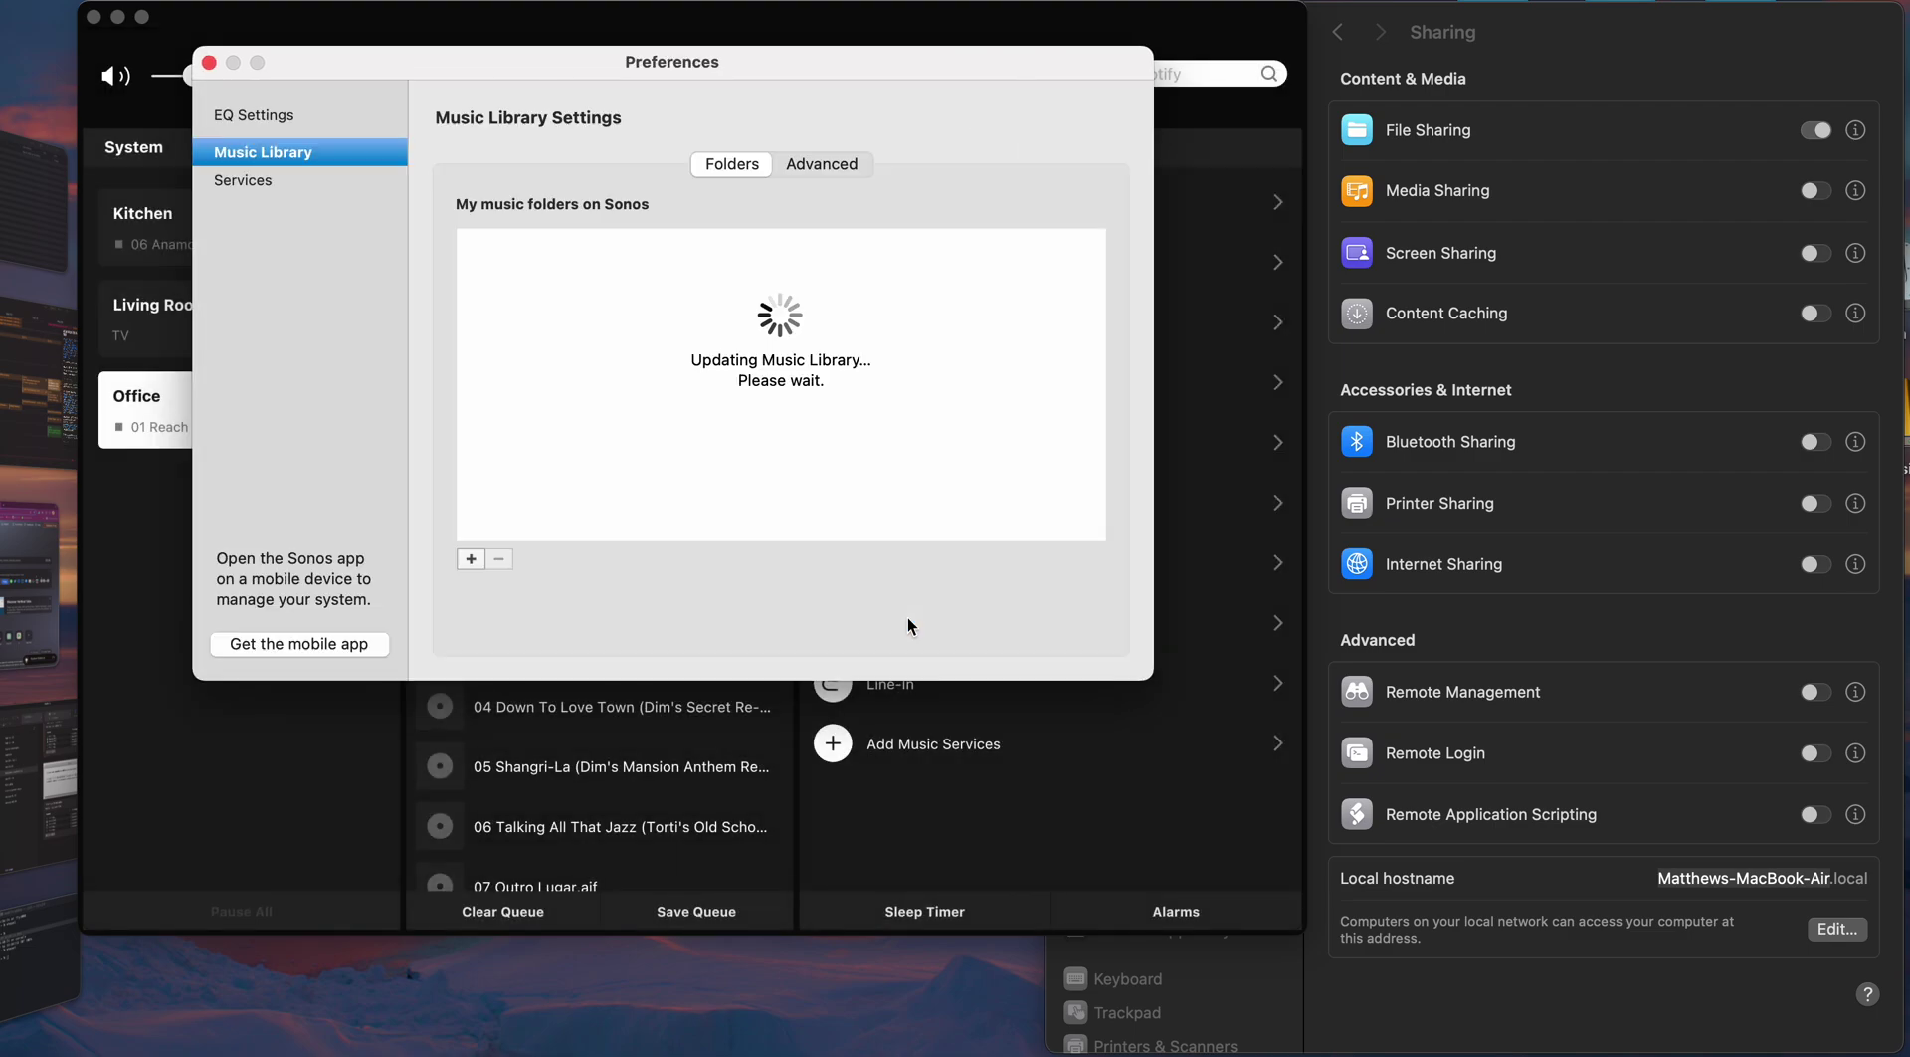
Step: Switch to System Settings and open the Guest User's details in Users & Groups
click(1603, 26)
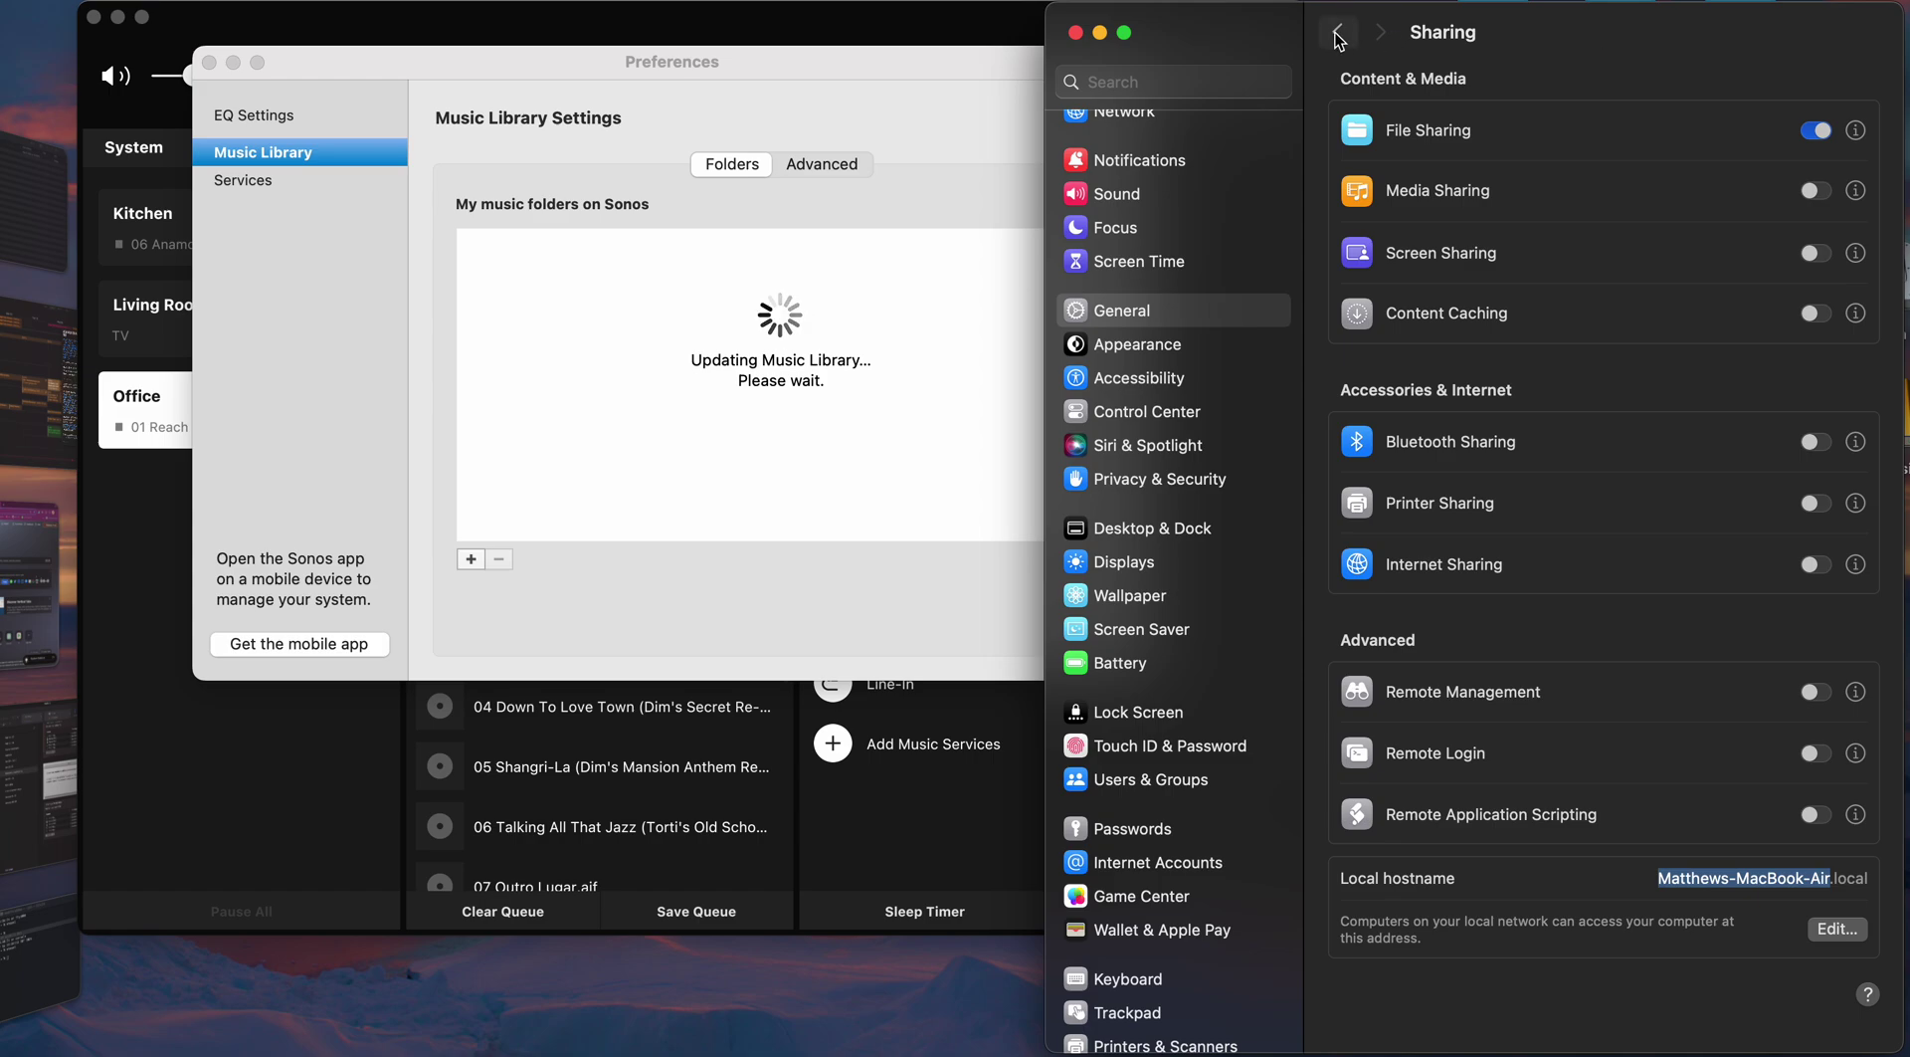
scroll(1120, 607, up, 3)
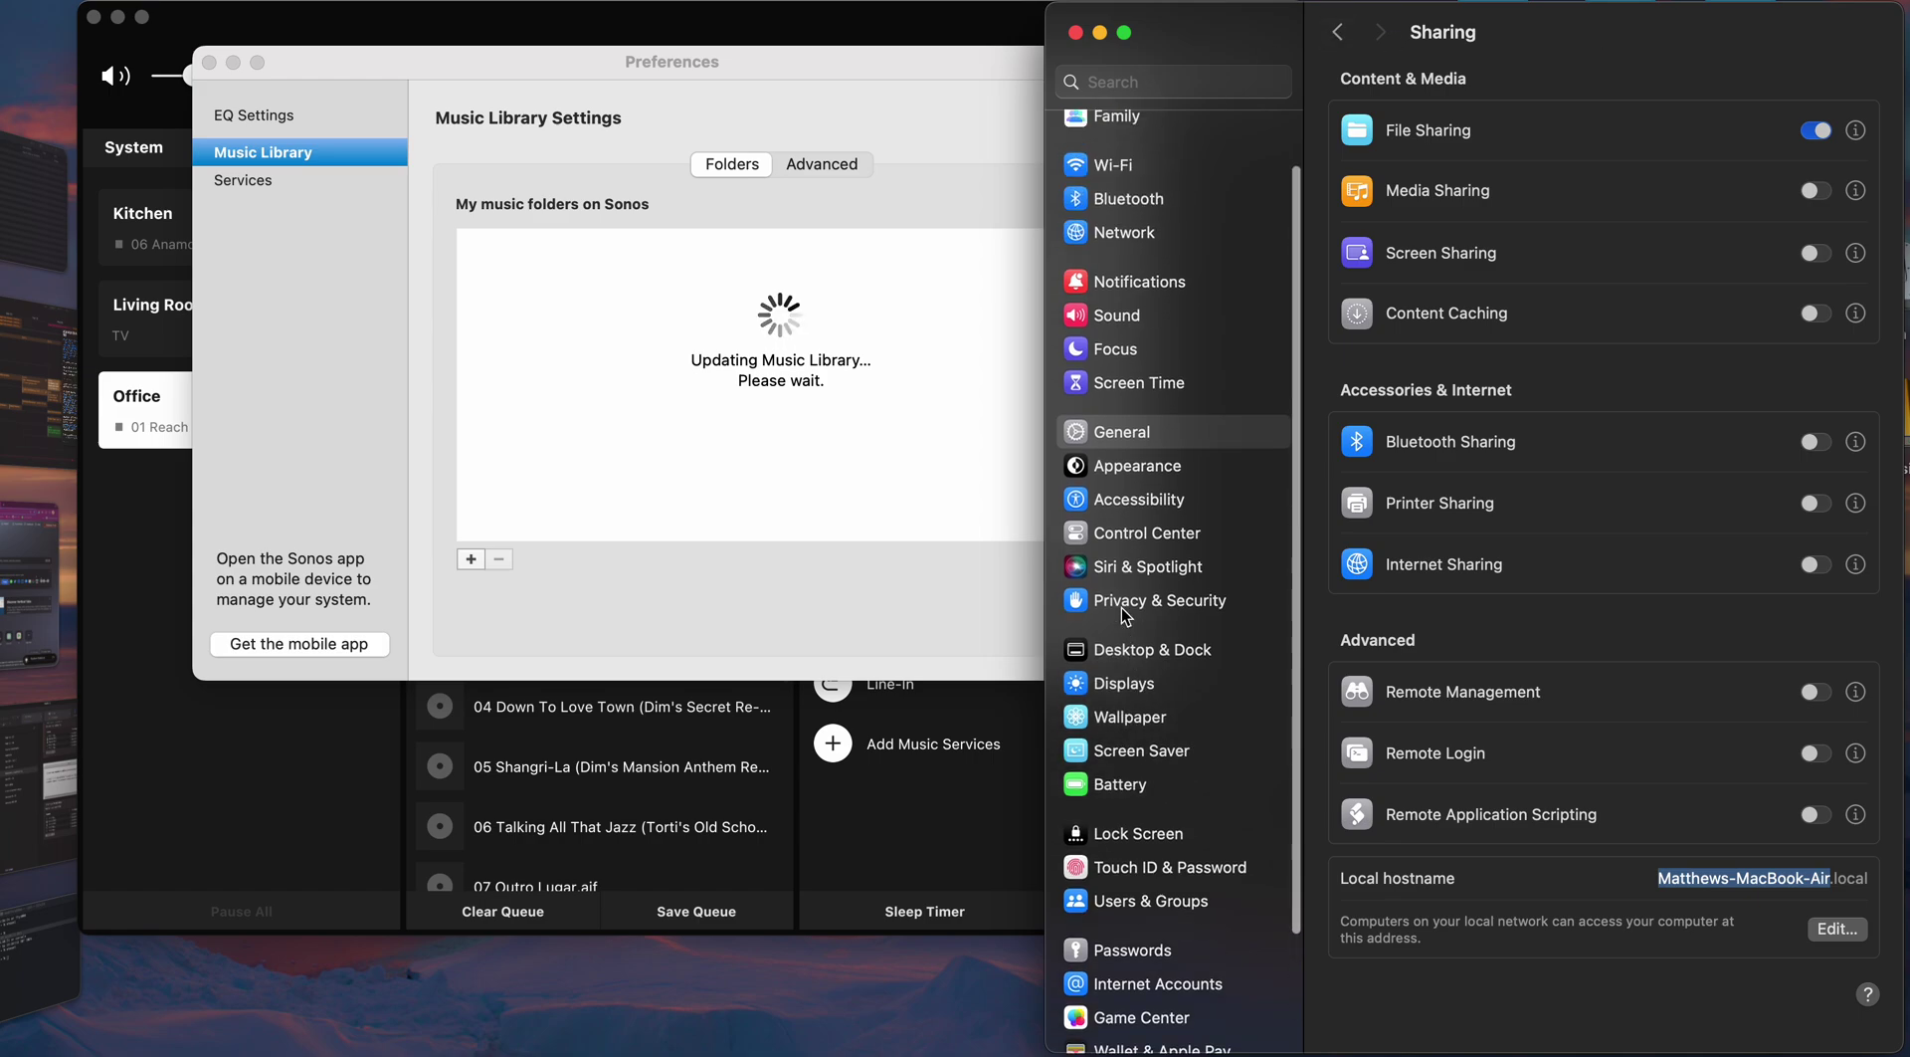
scroll(1120, 607, up, 2)
scroll(1120, 607, down, 5)
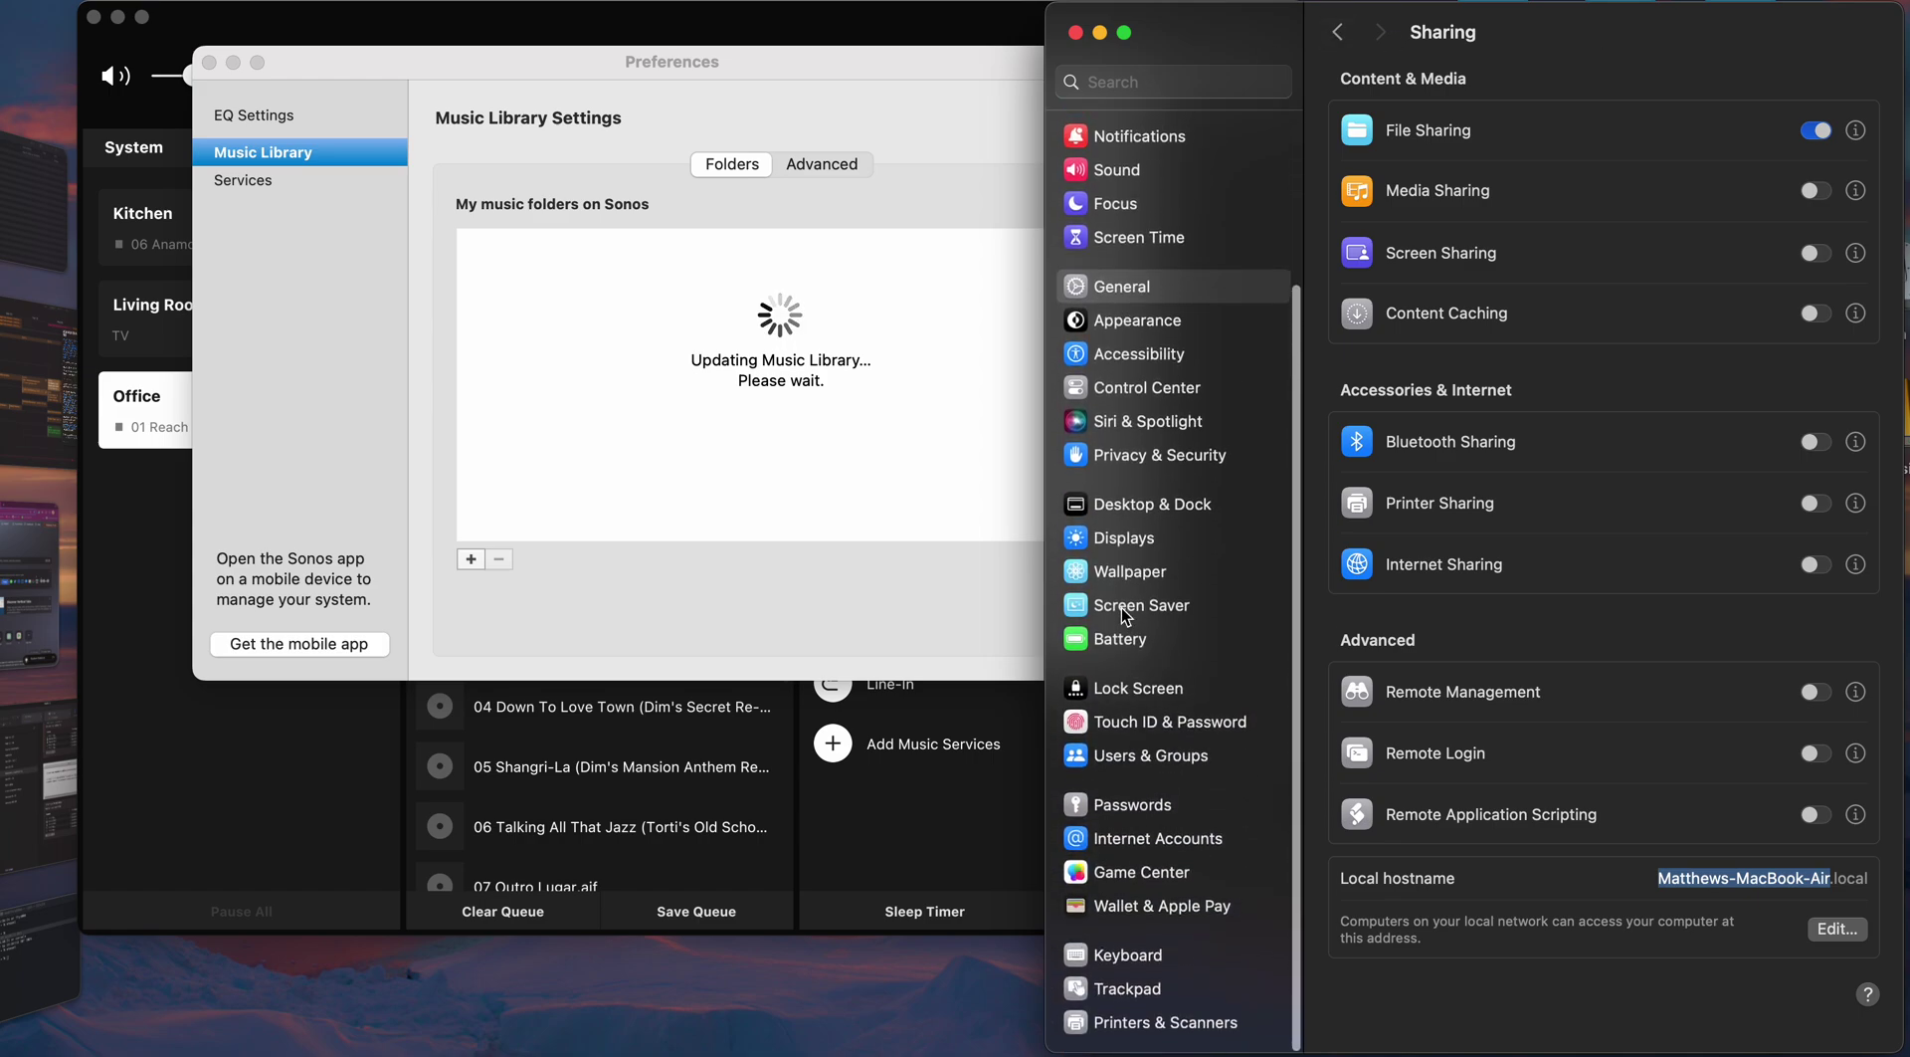
click(1142, 760)
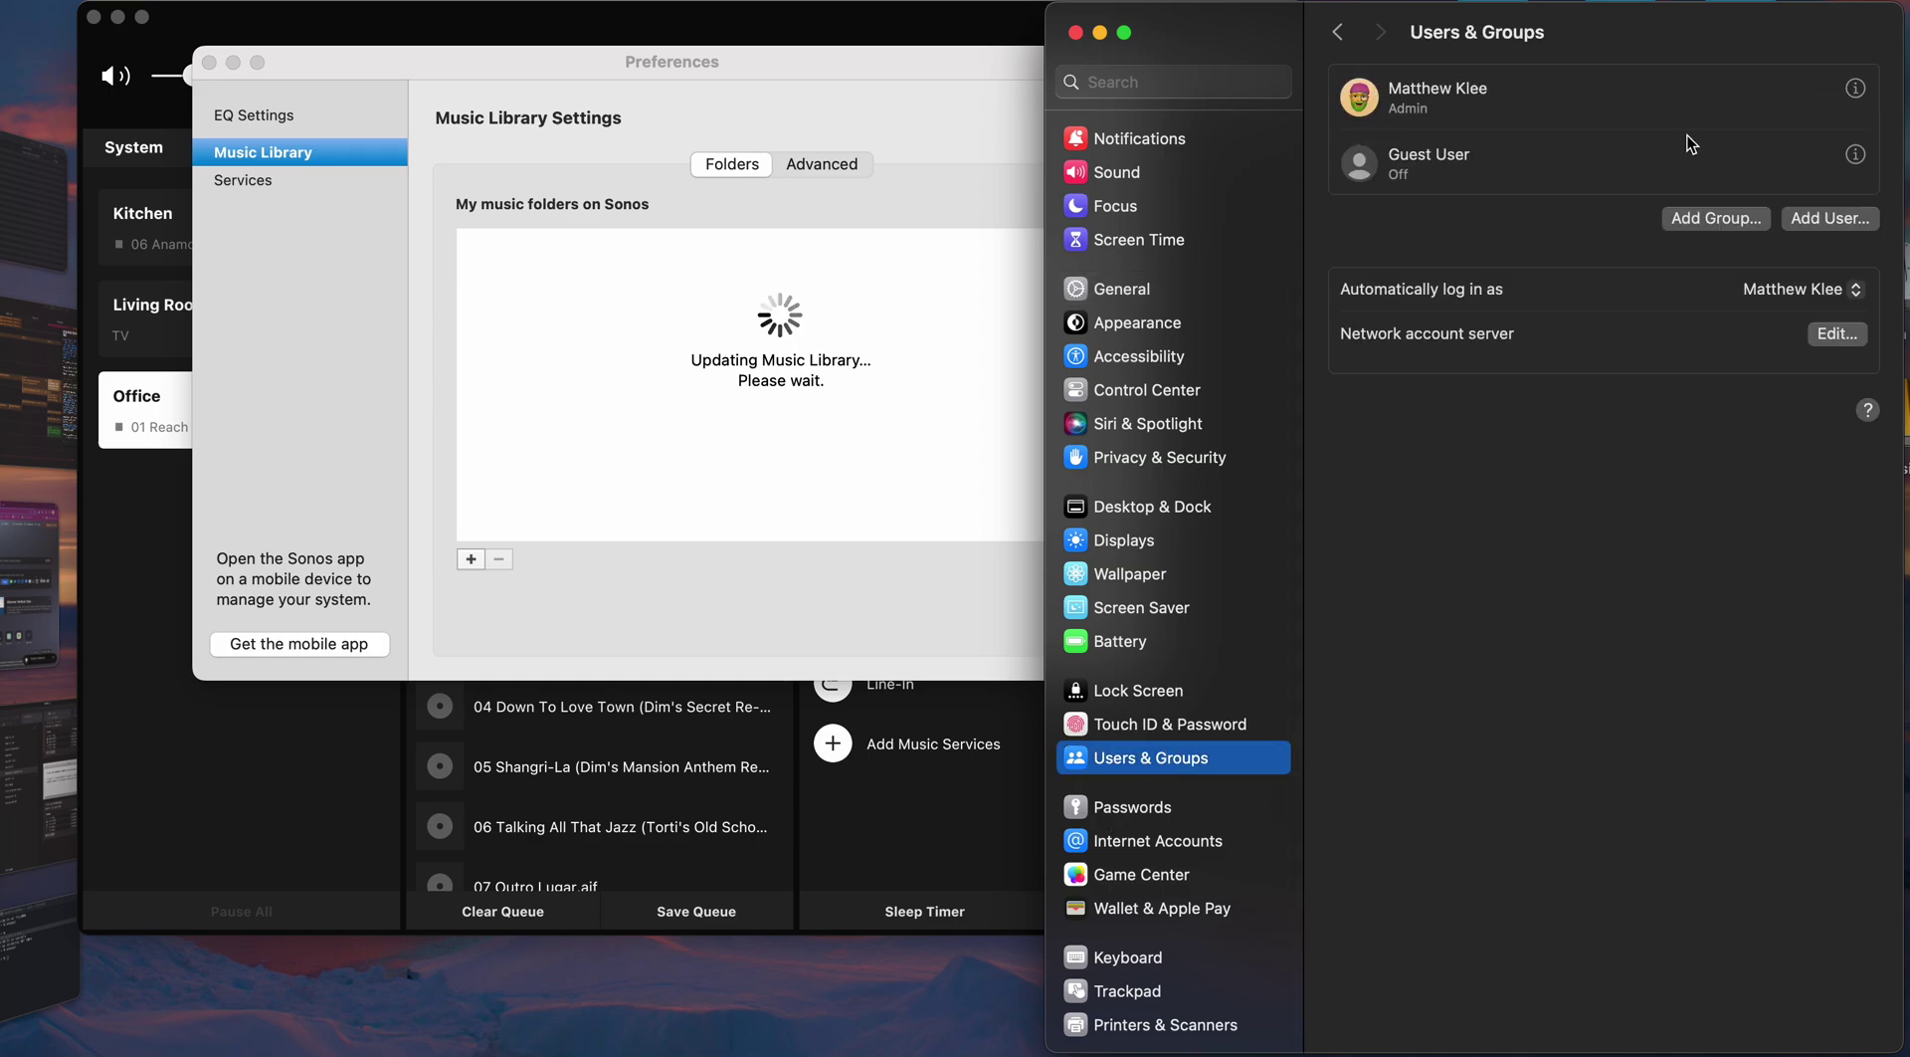
click(1854, 155)
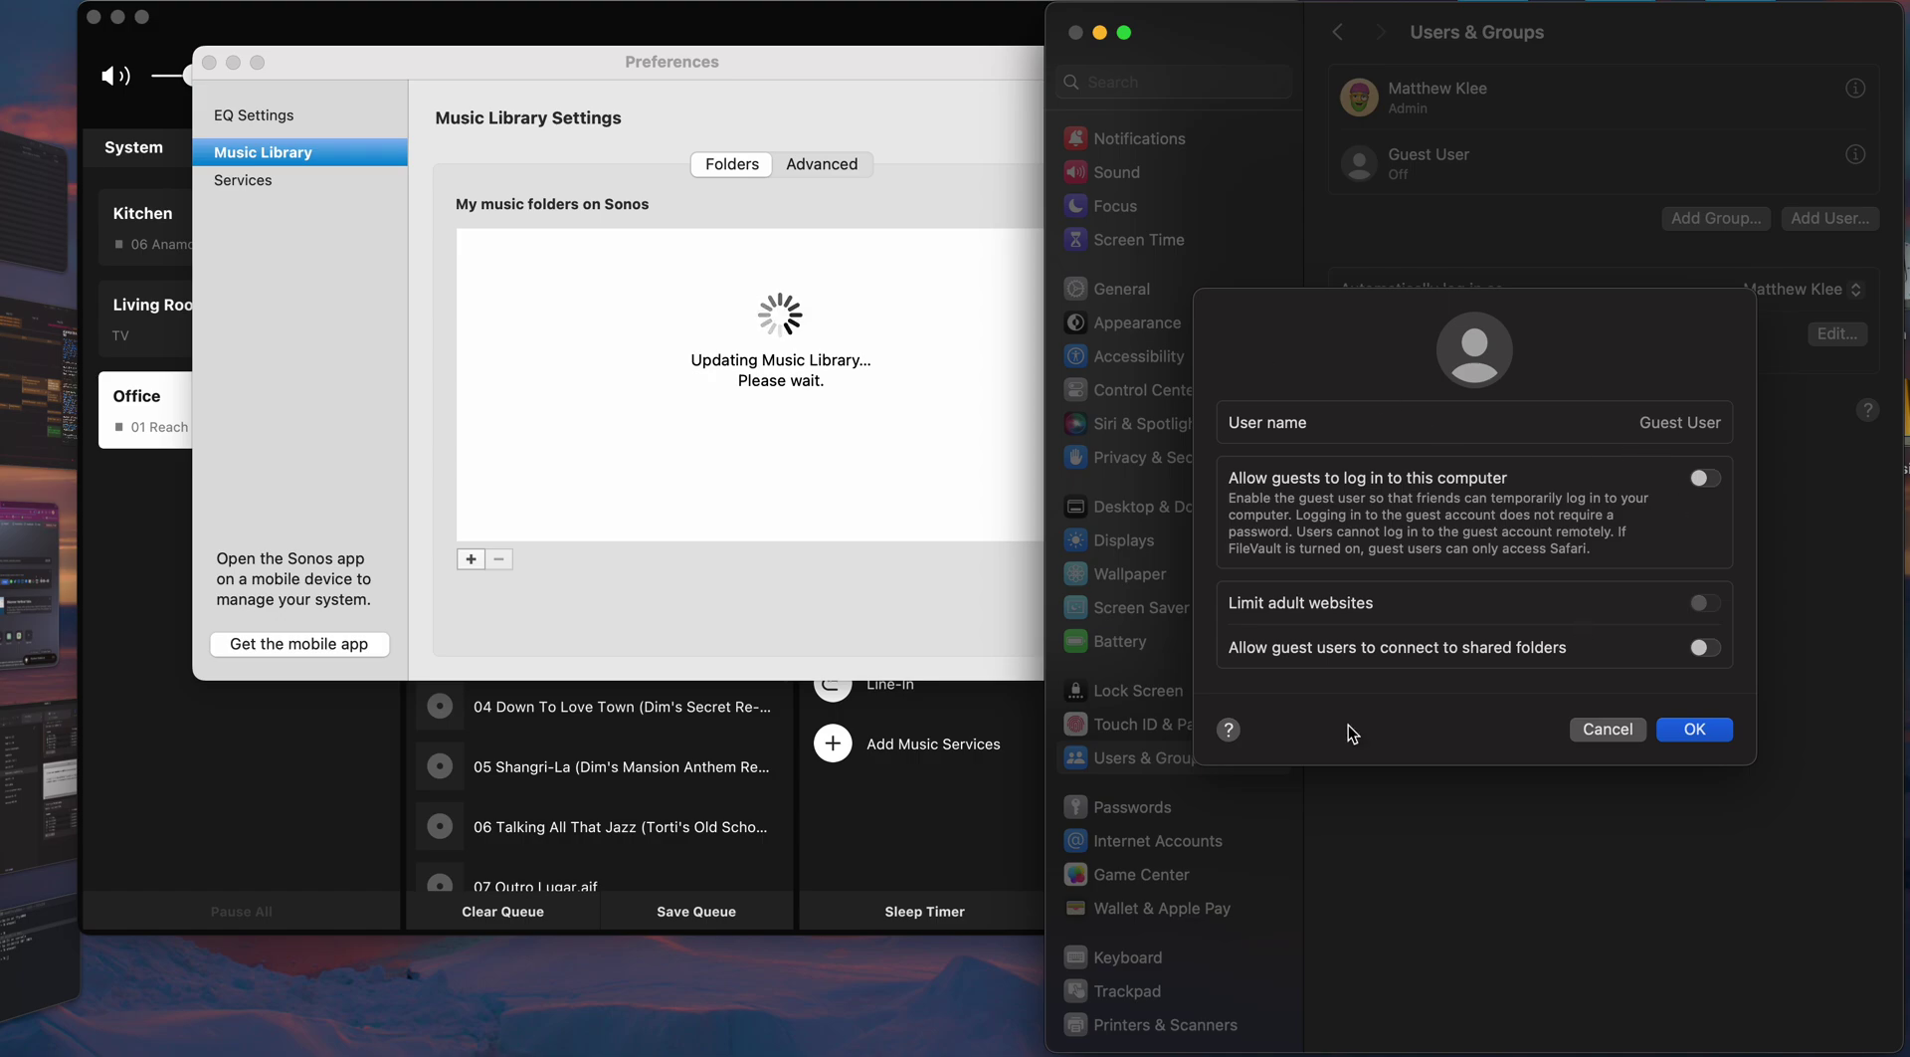
Step: Allow guest users to connect to shared folders, authorizing the change with the account password
click(1705, 648)
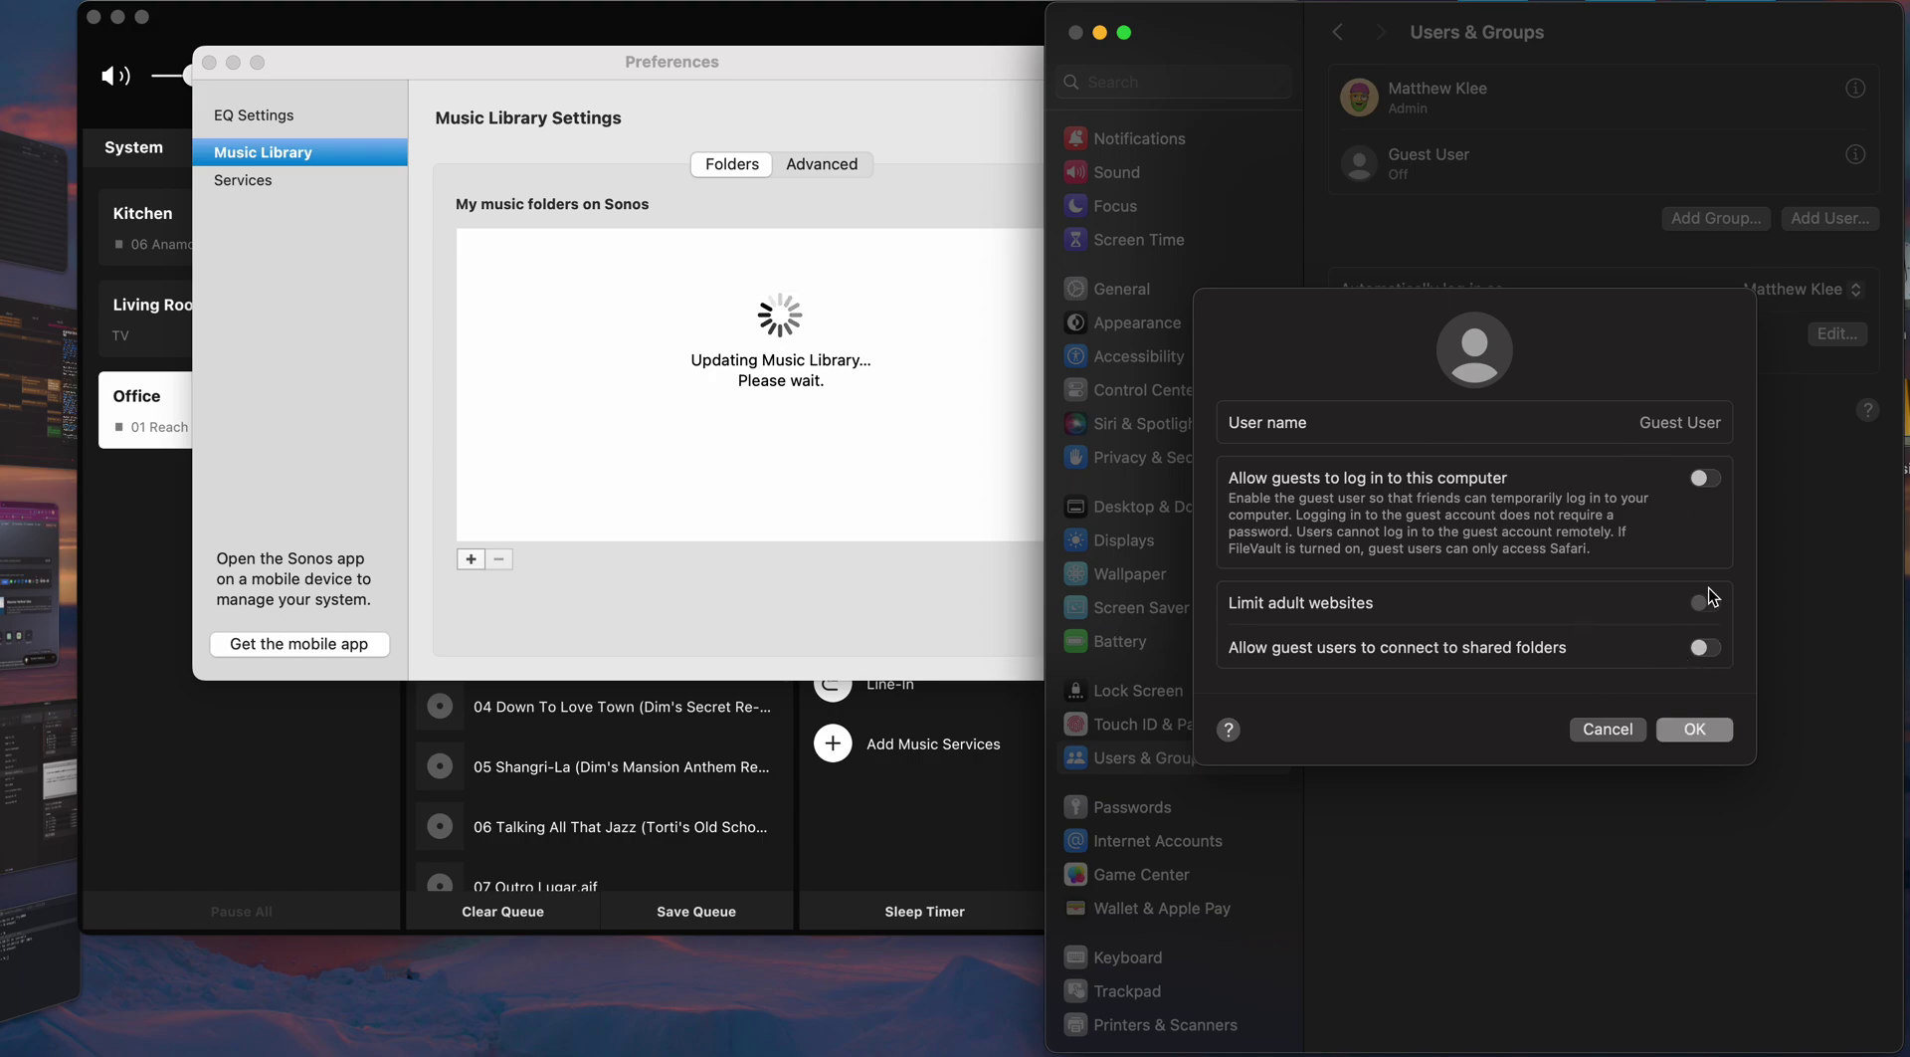
text(*******)
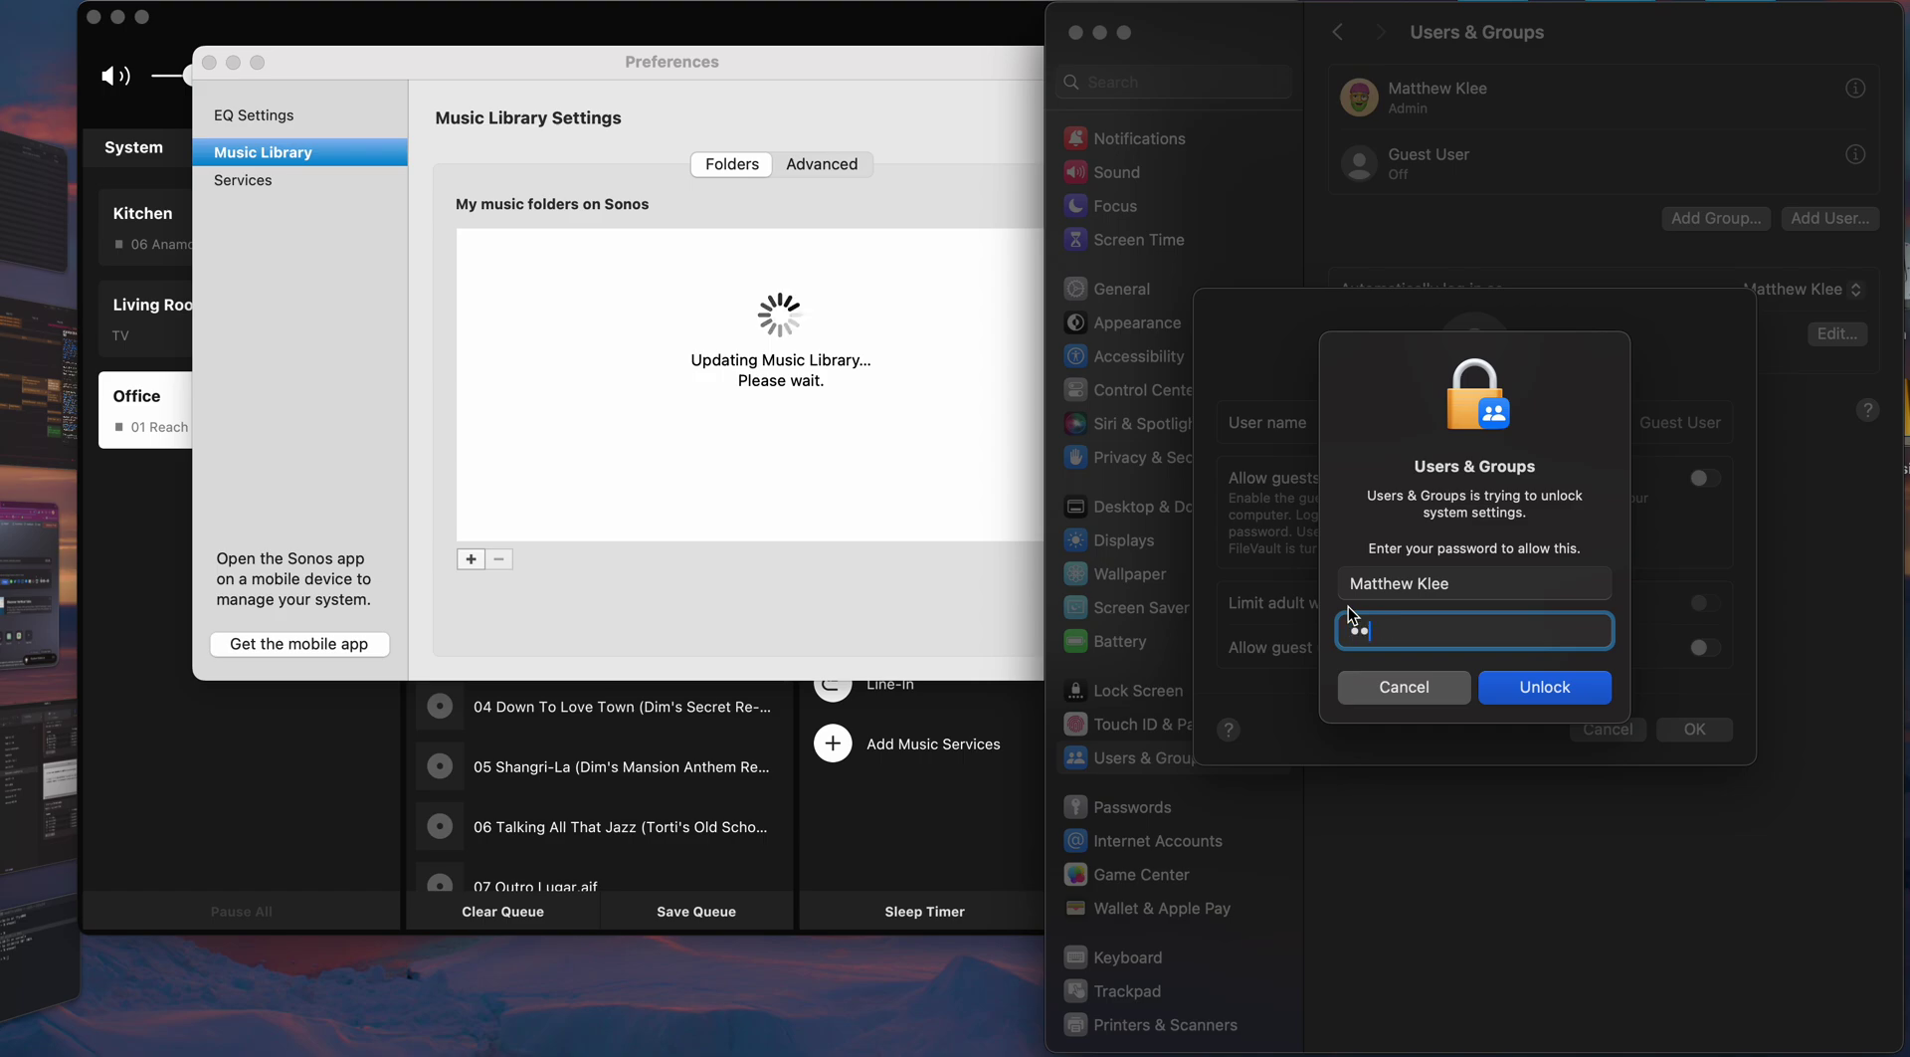
key(Return)
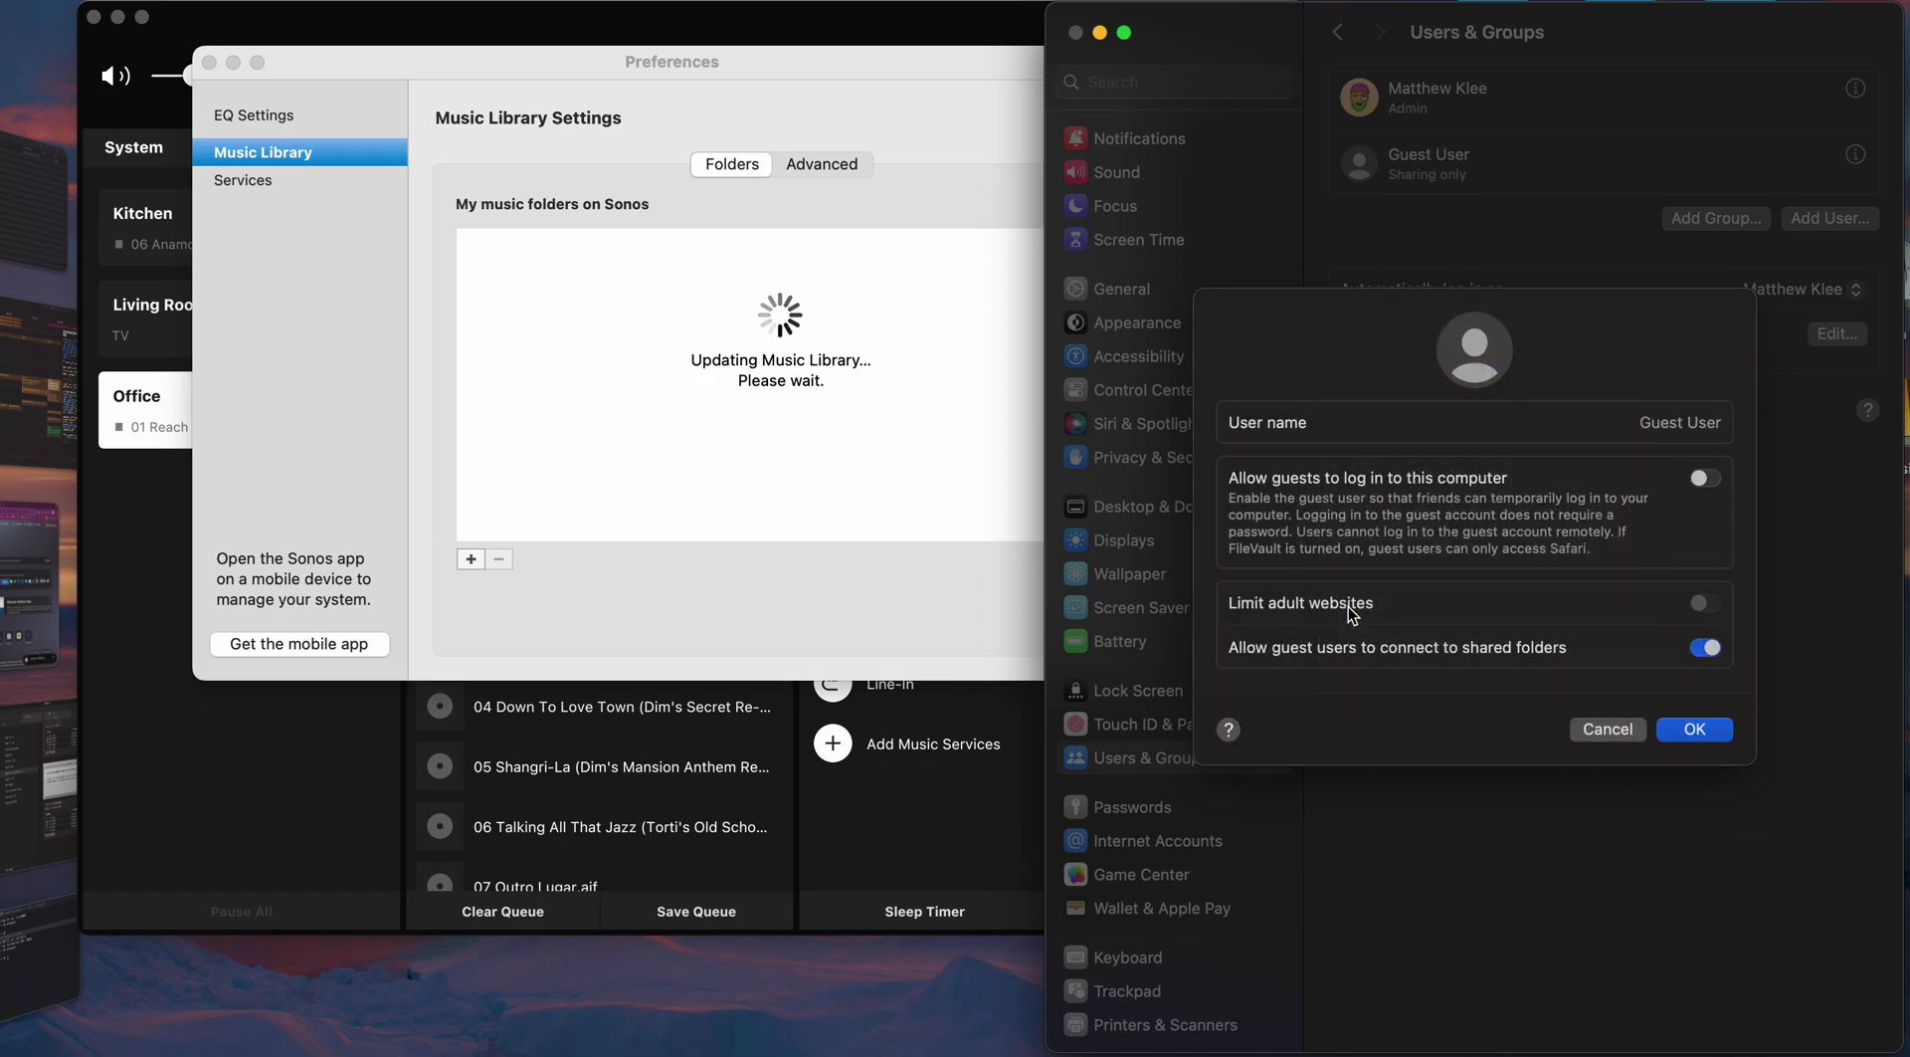
click(1694, 736)
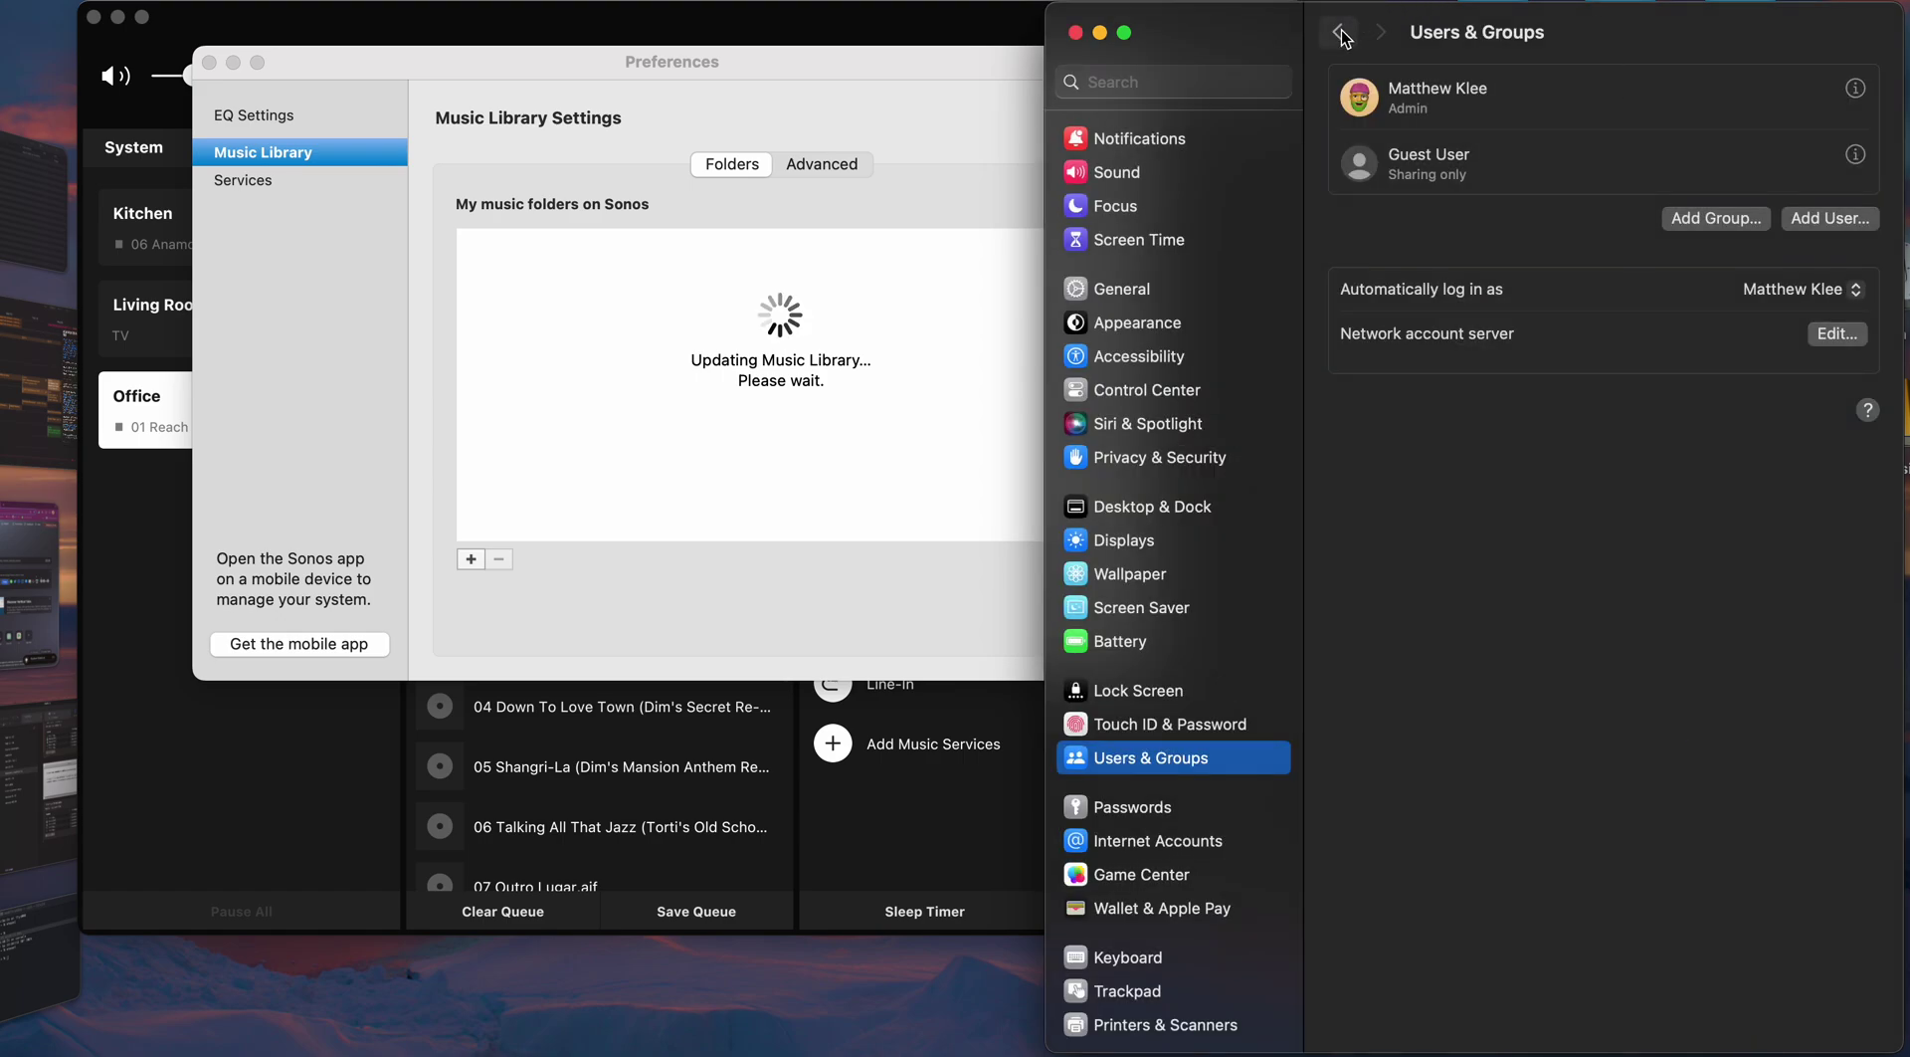
Step: Return to the General Sharing settings and turn on Media Sharing
scroll(1144, 892, up, 2)
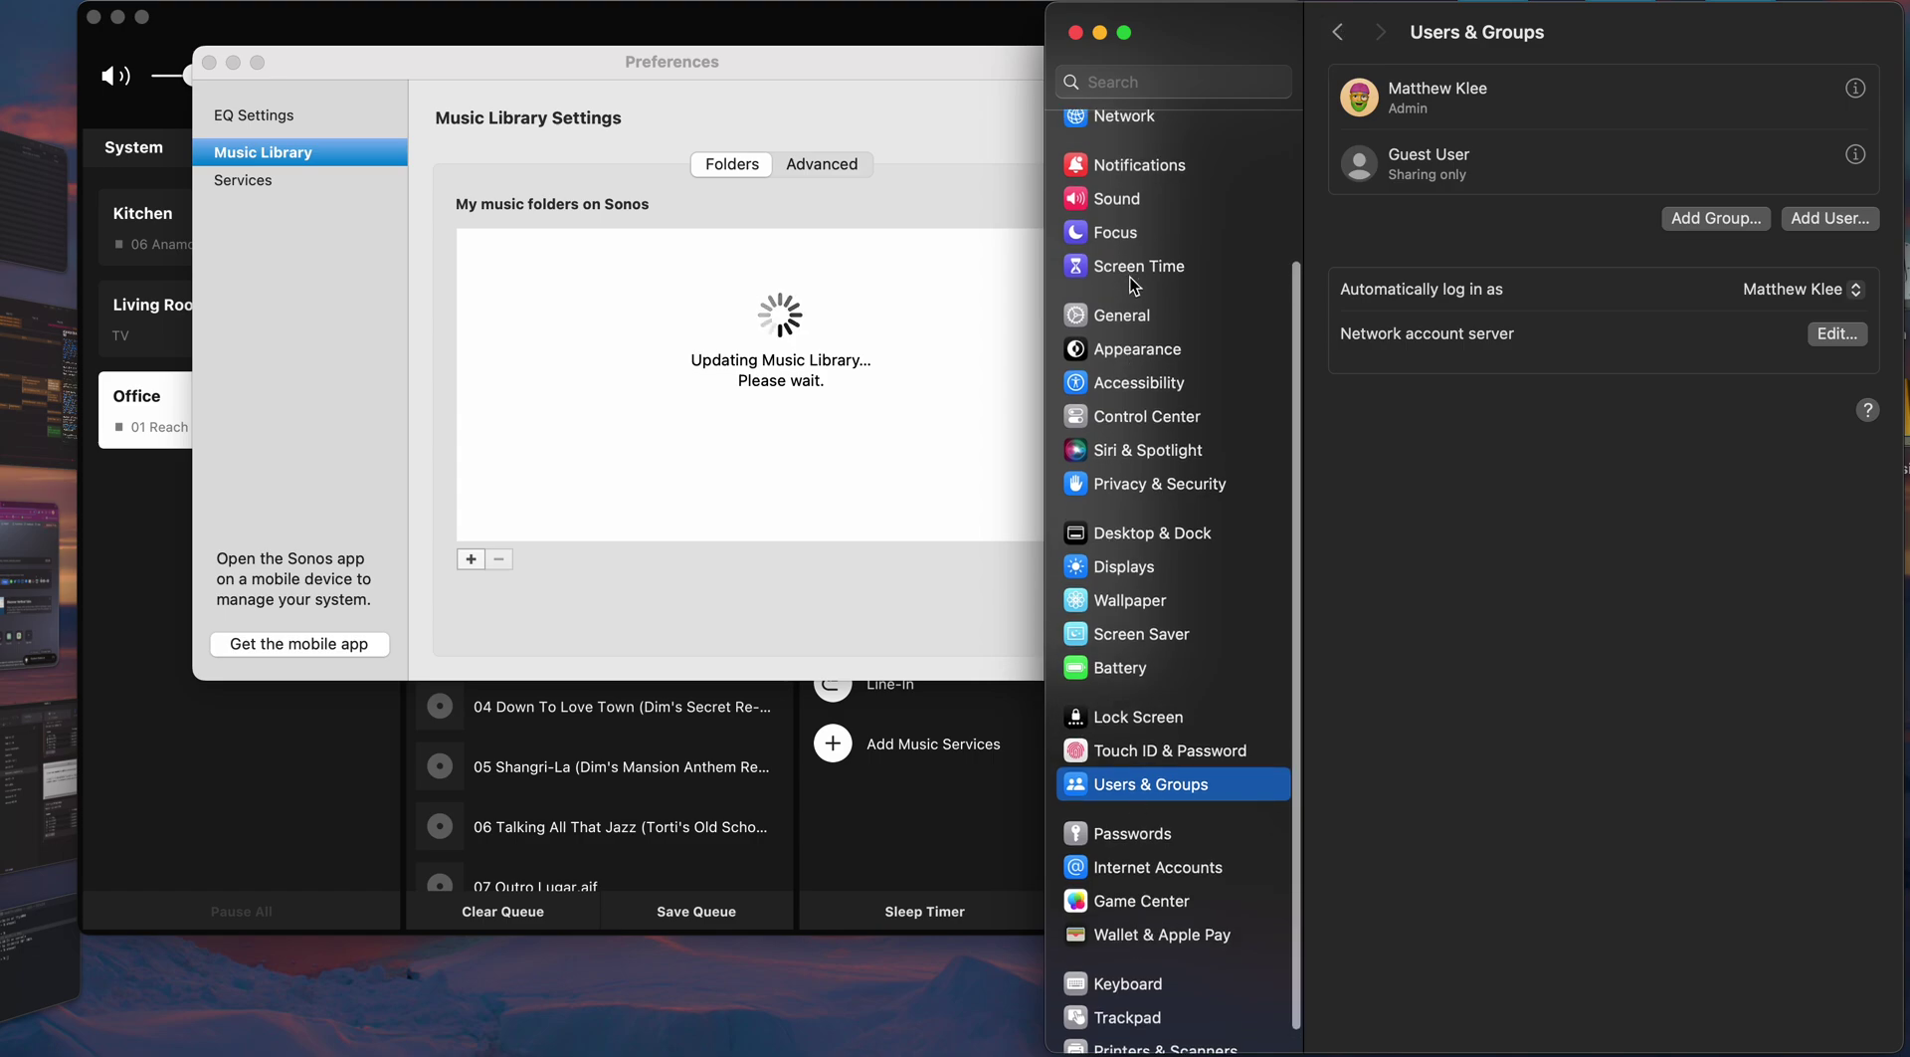
click(1128, 315)
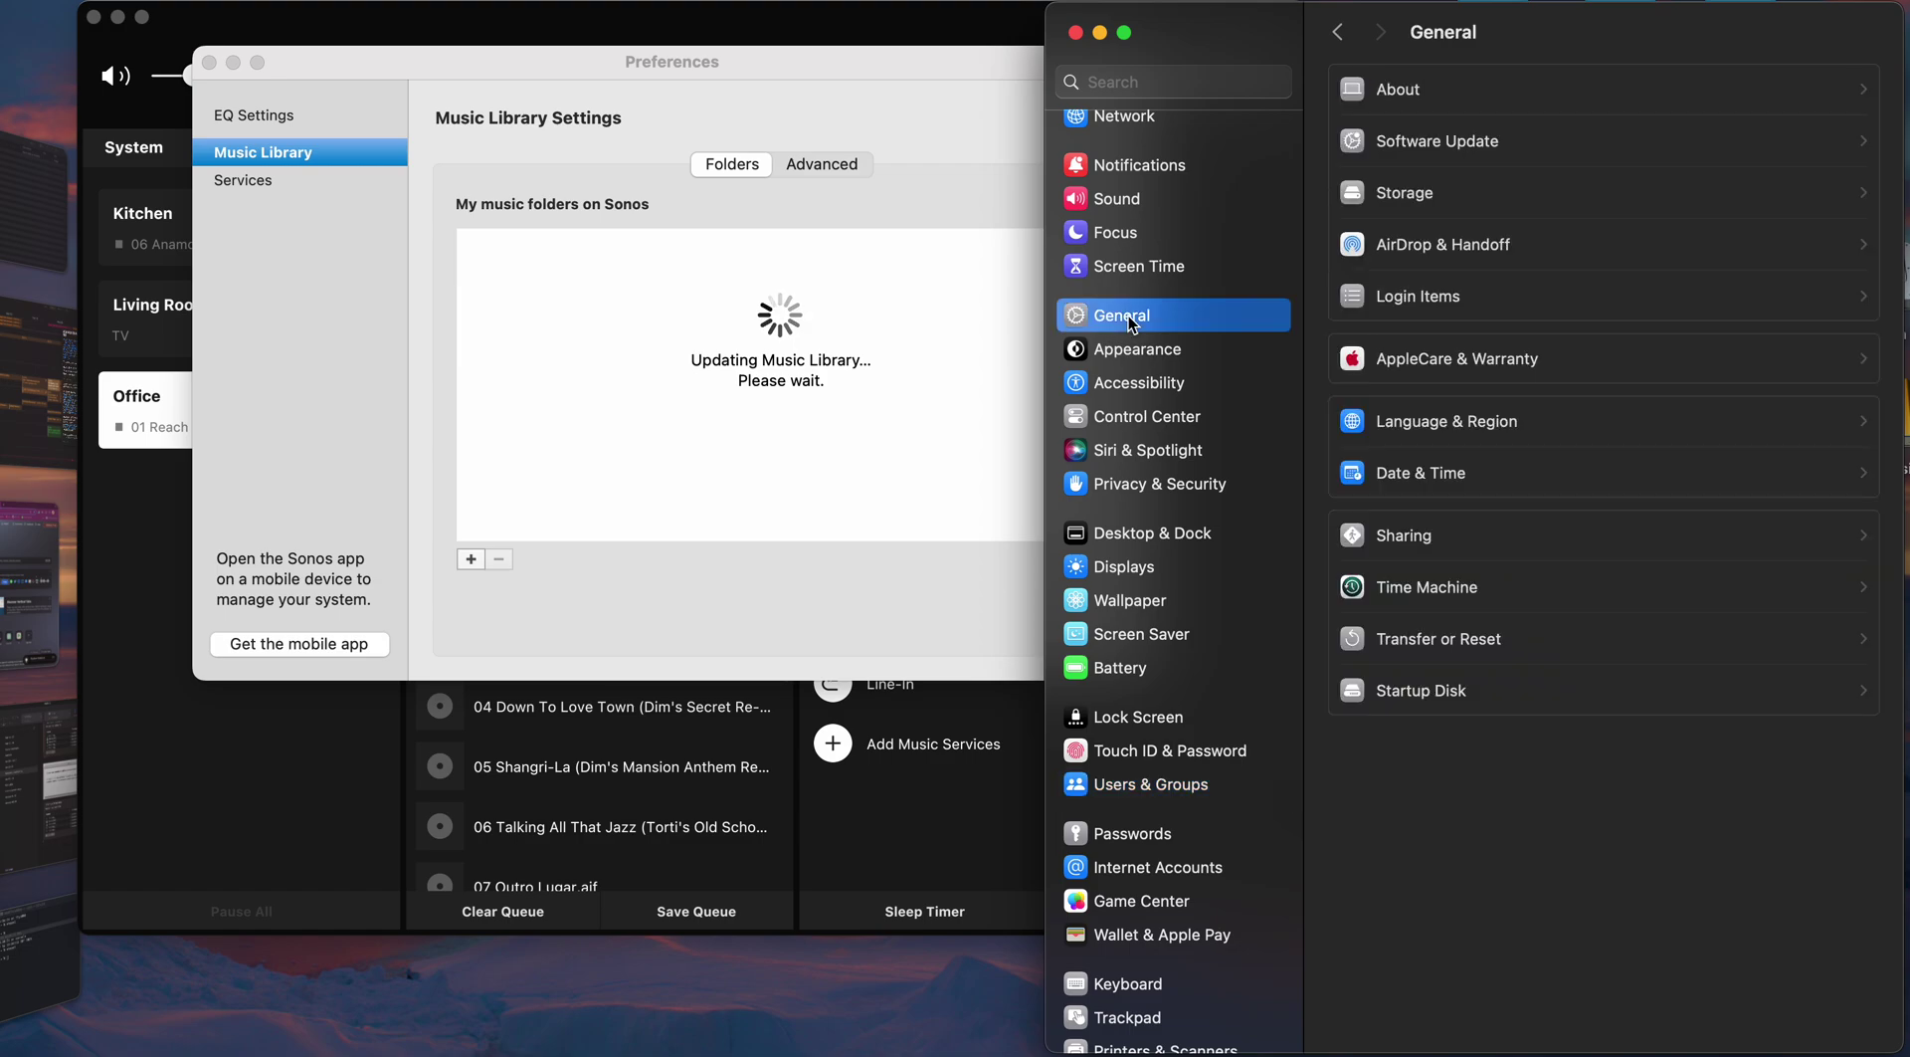
click(1455, 539)
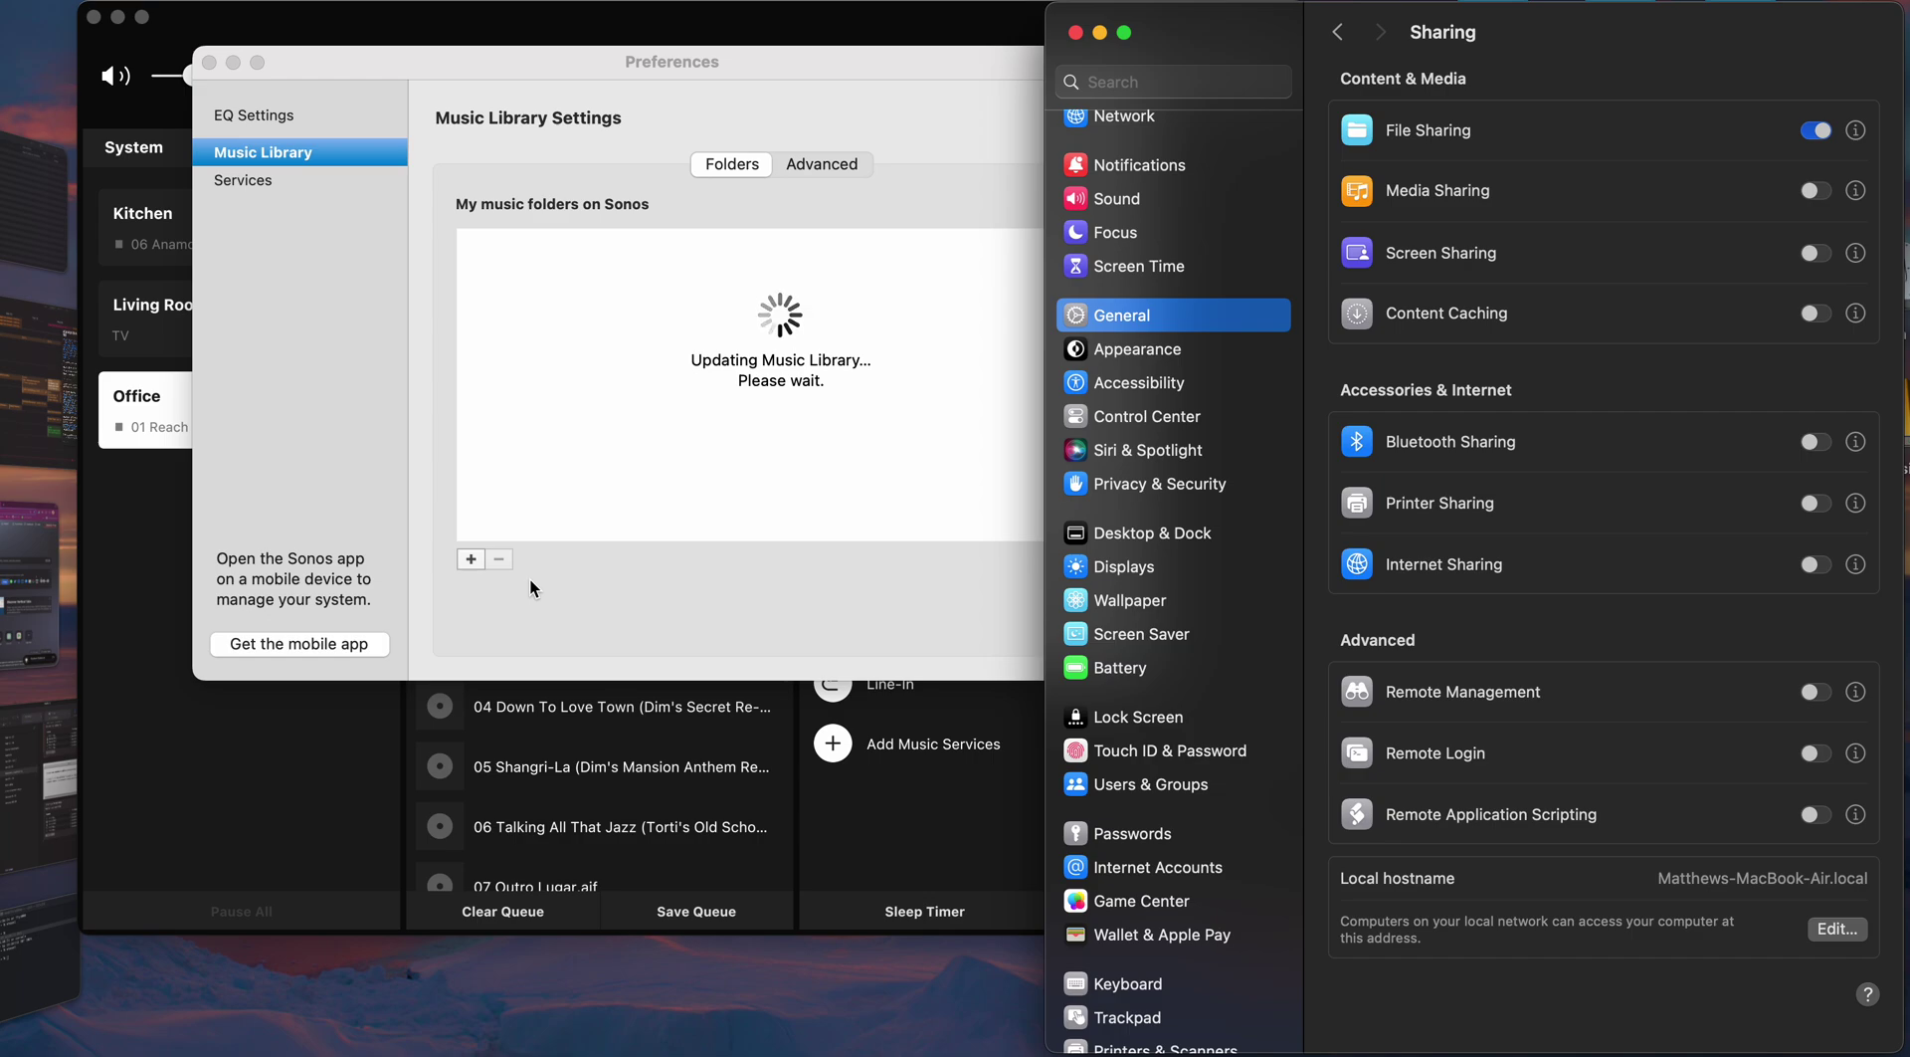
click(1816, 190)
Step: Switch to Sonos, close its preferences and open the album "A Rose Is Still A Rose" from the music library
click(1014, 588)
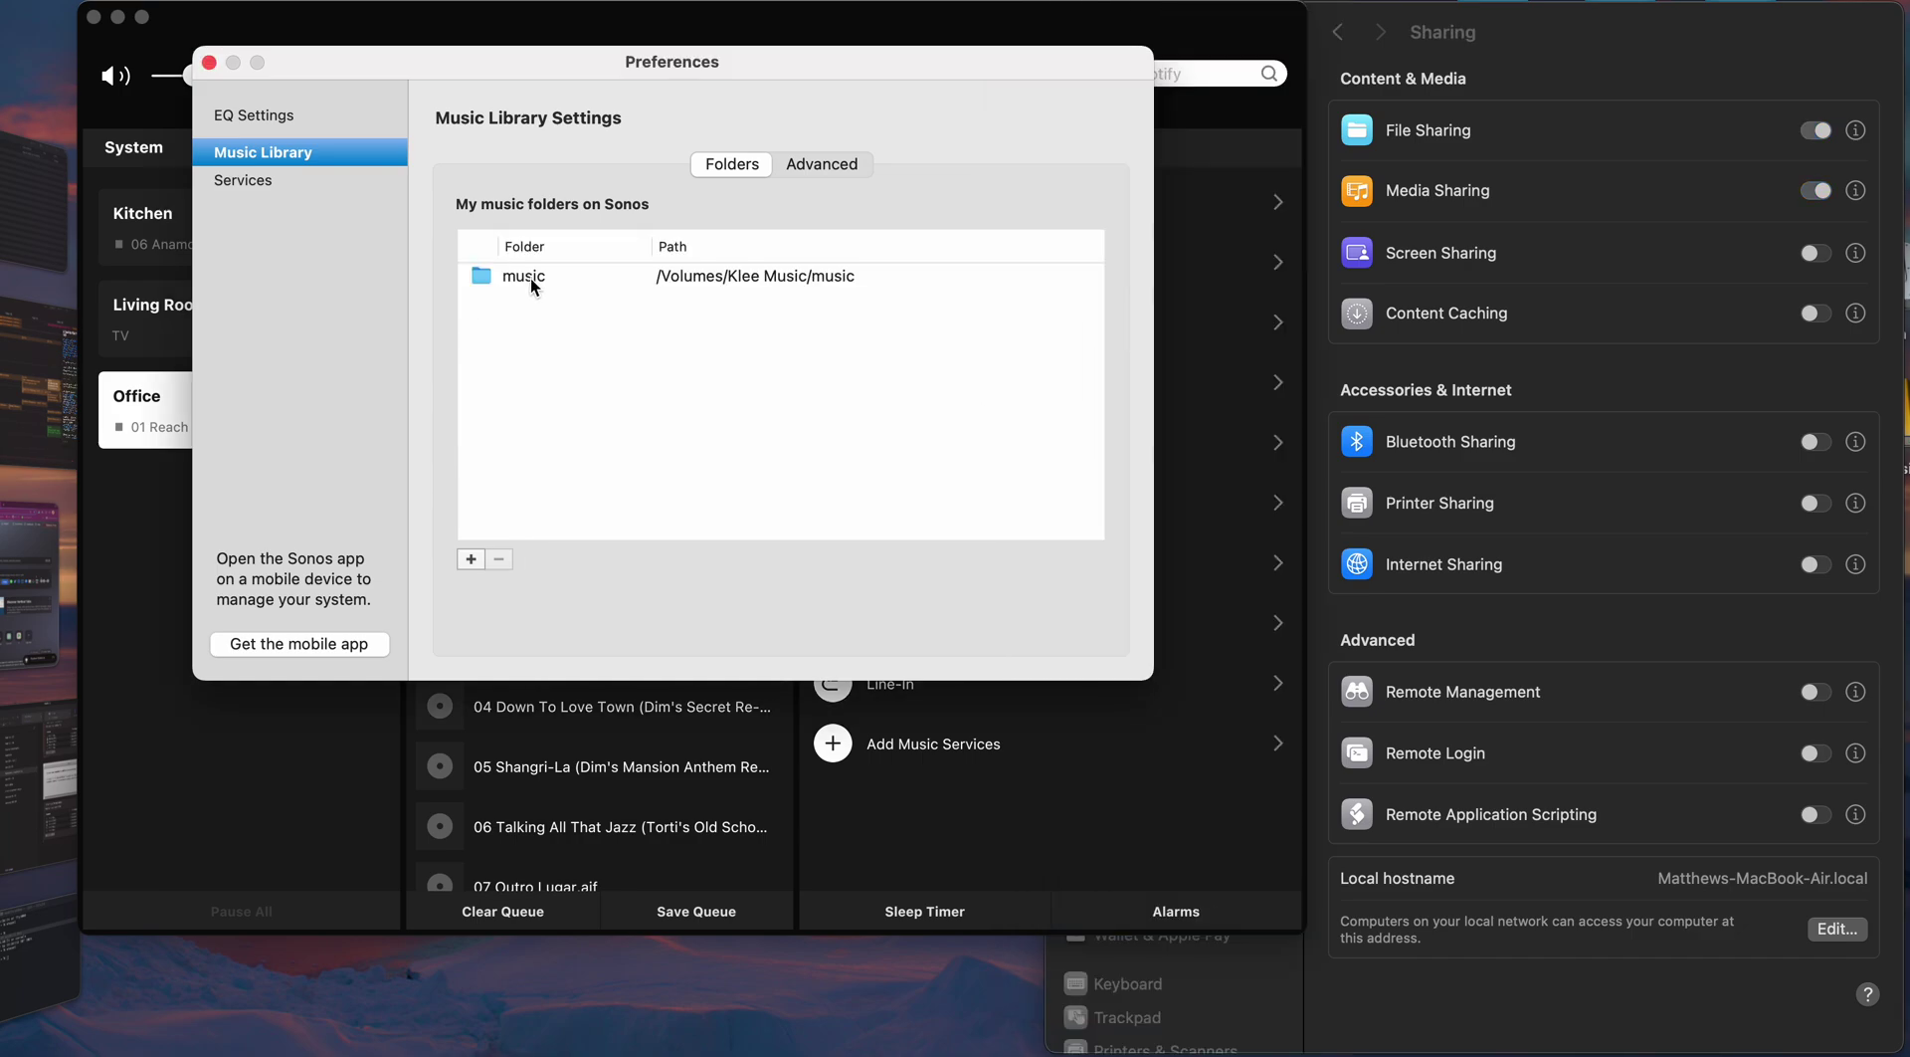
click(210, 63)
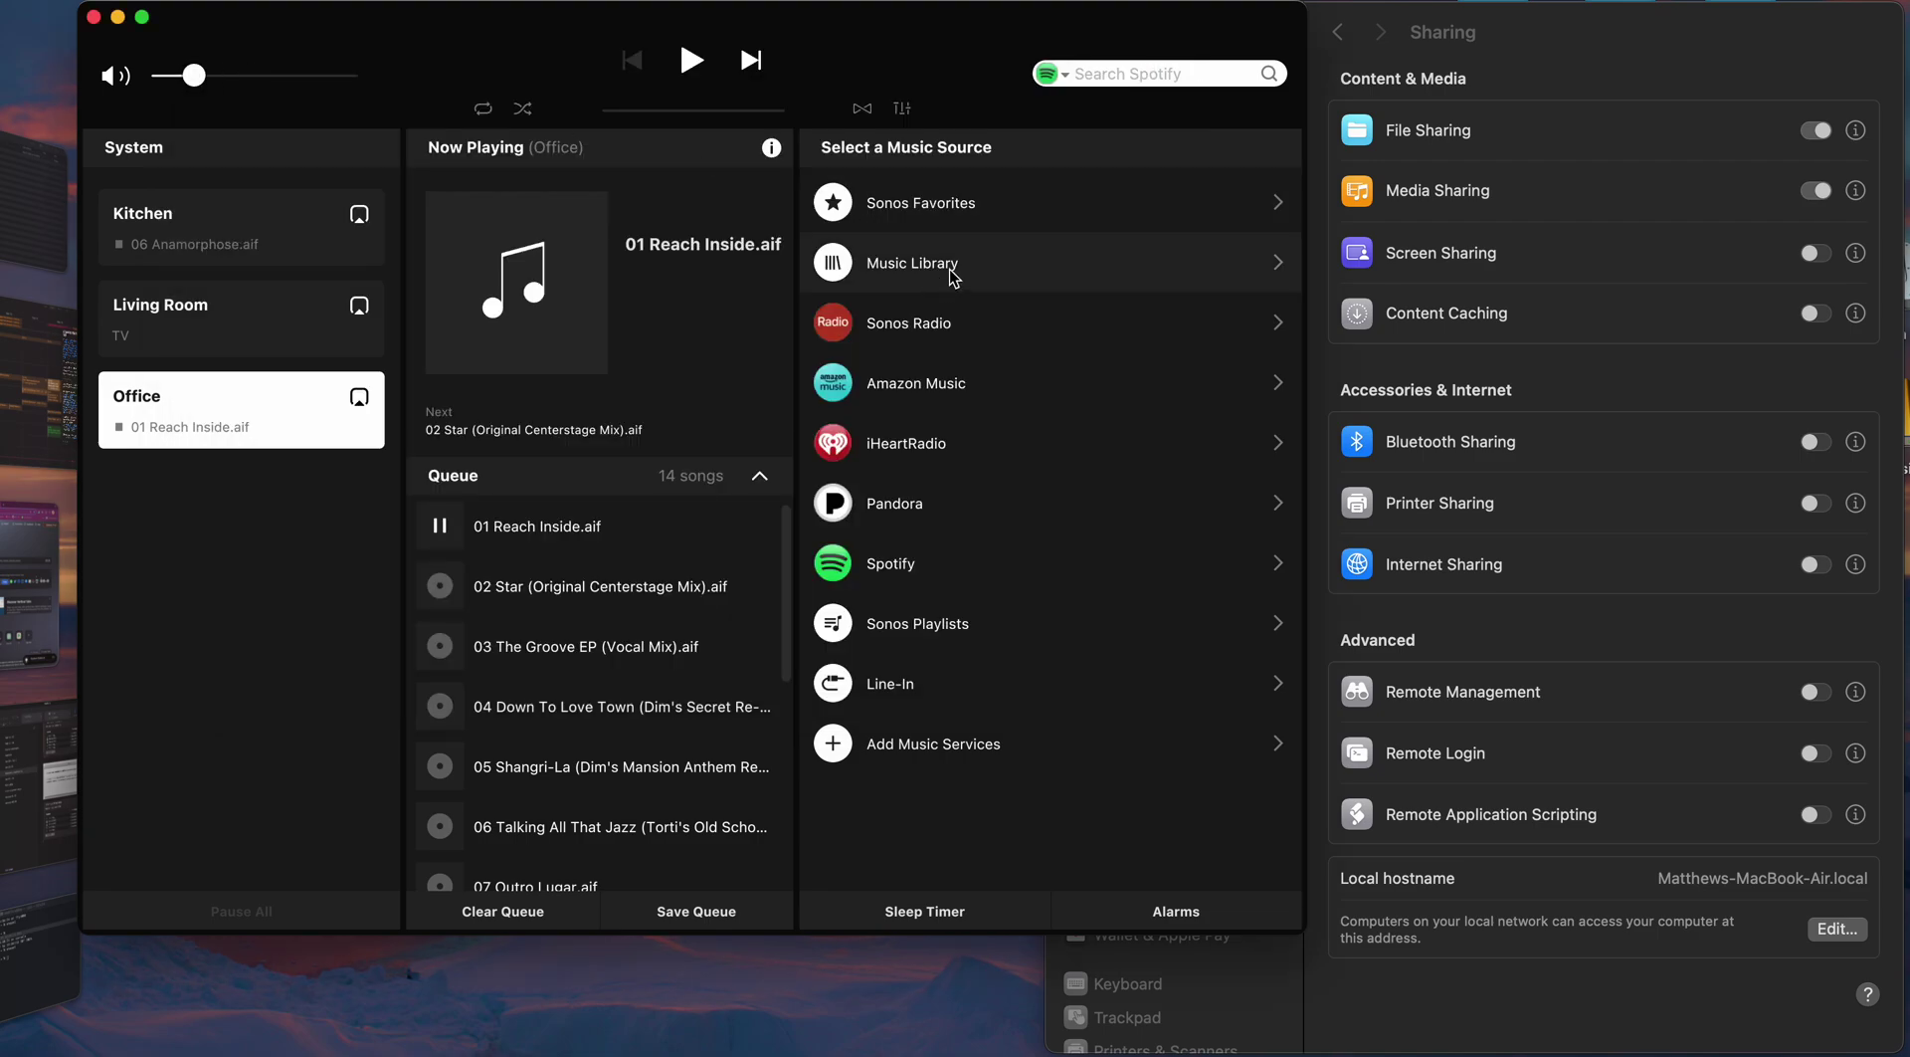
click(951, 270)
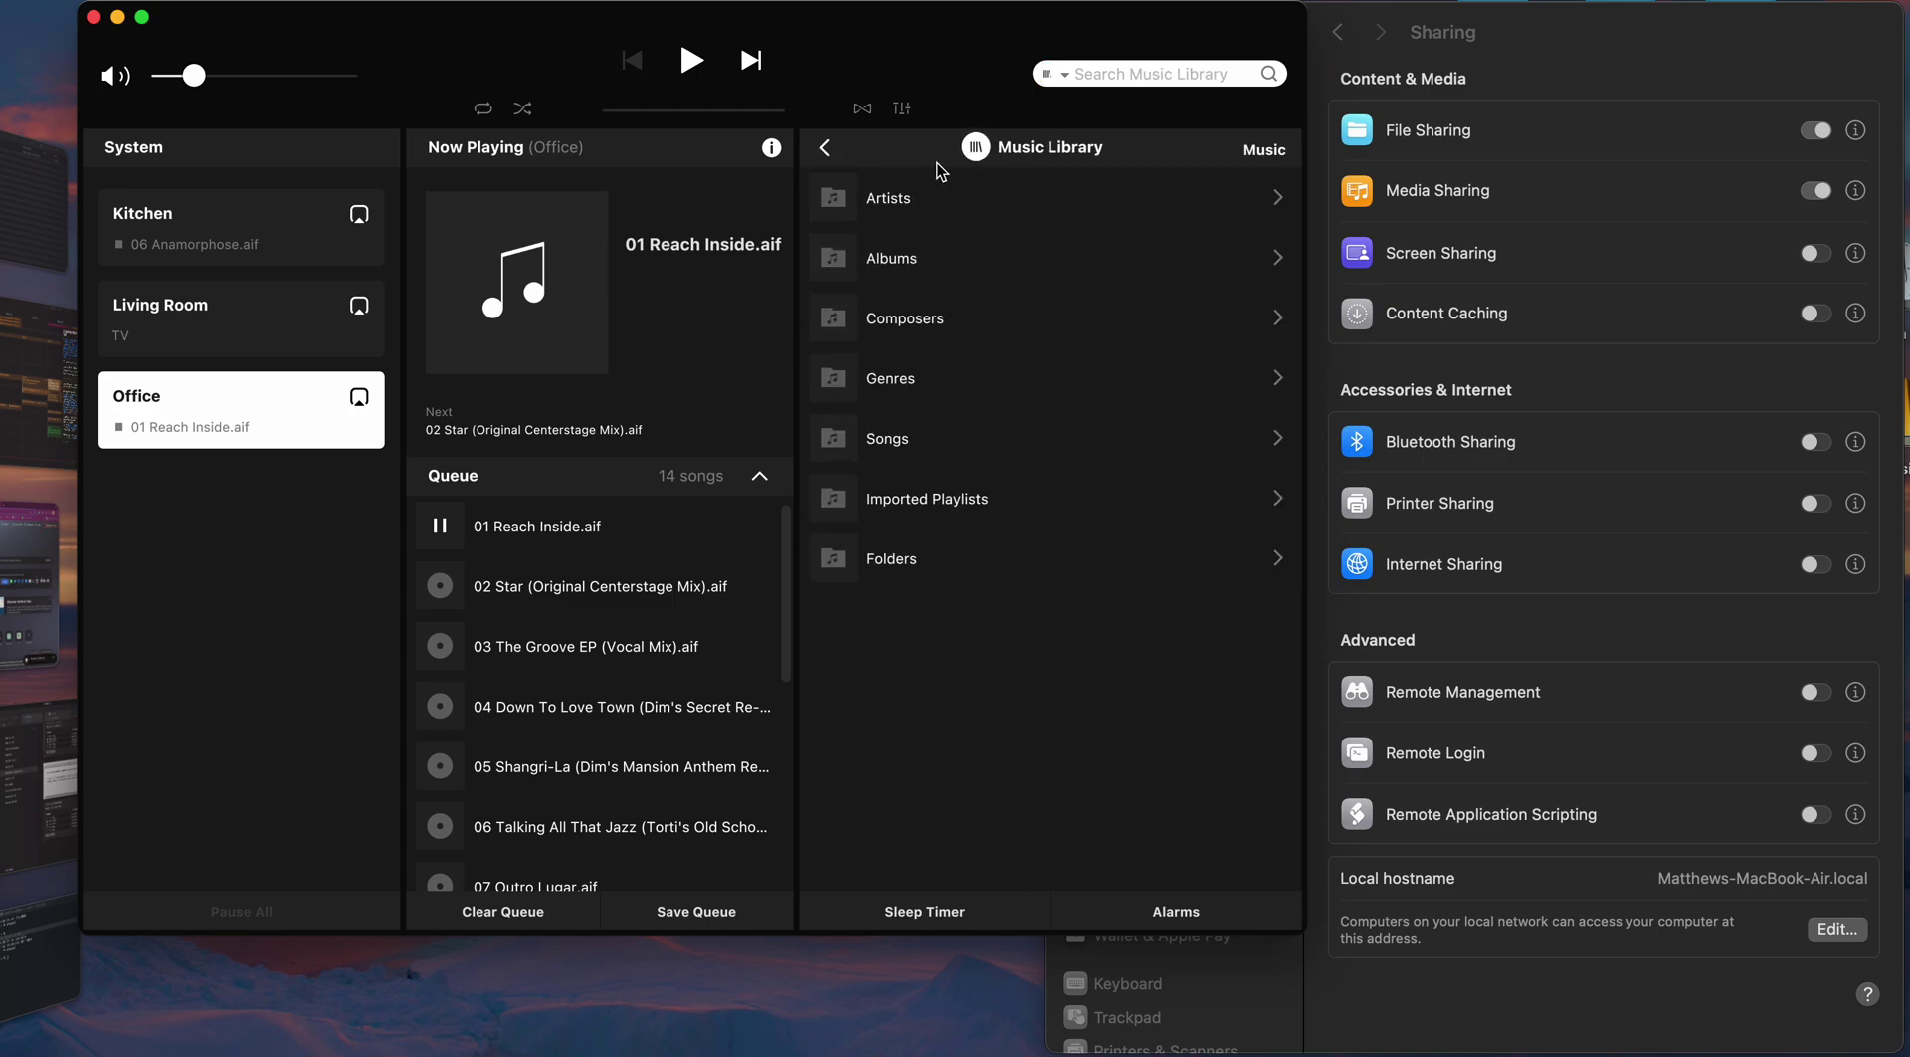
click(934, 265)
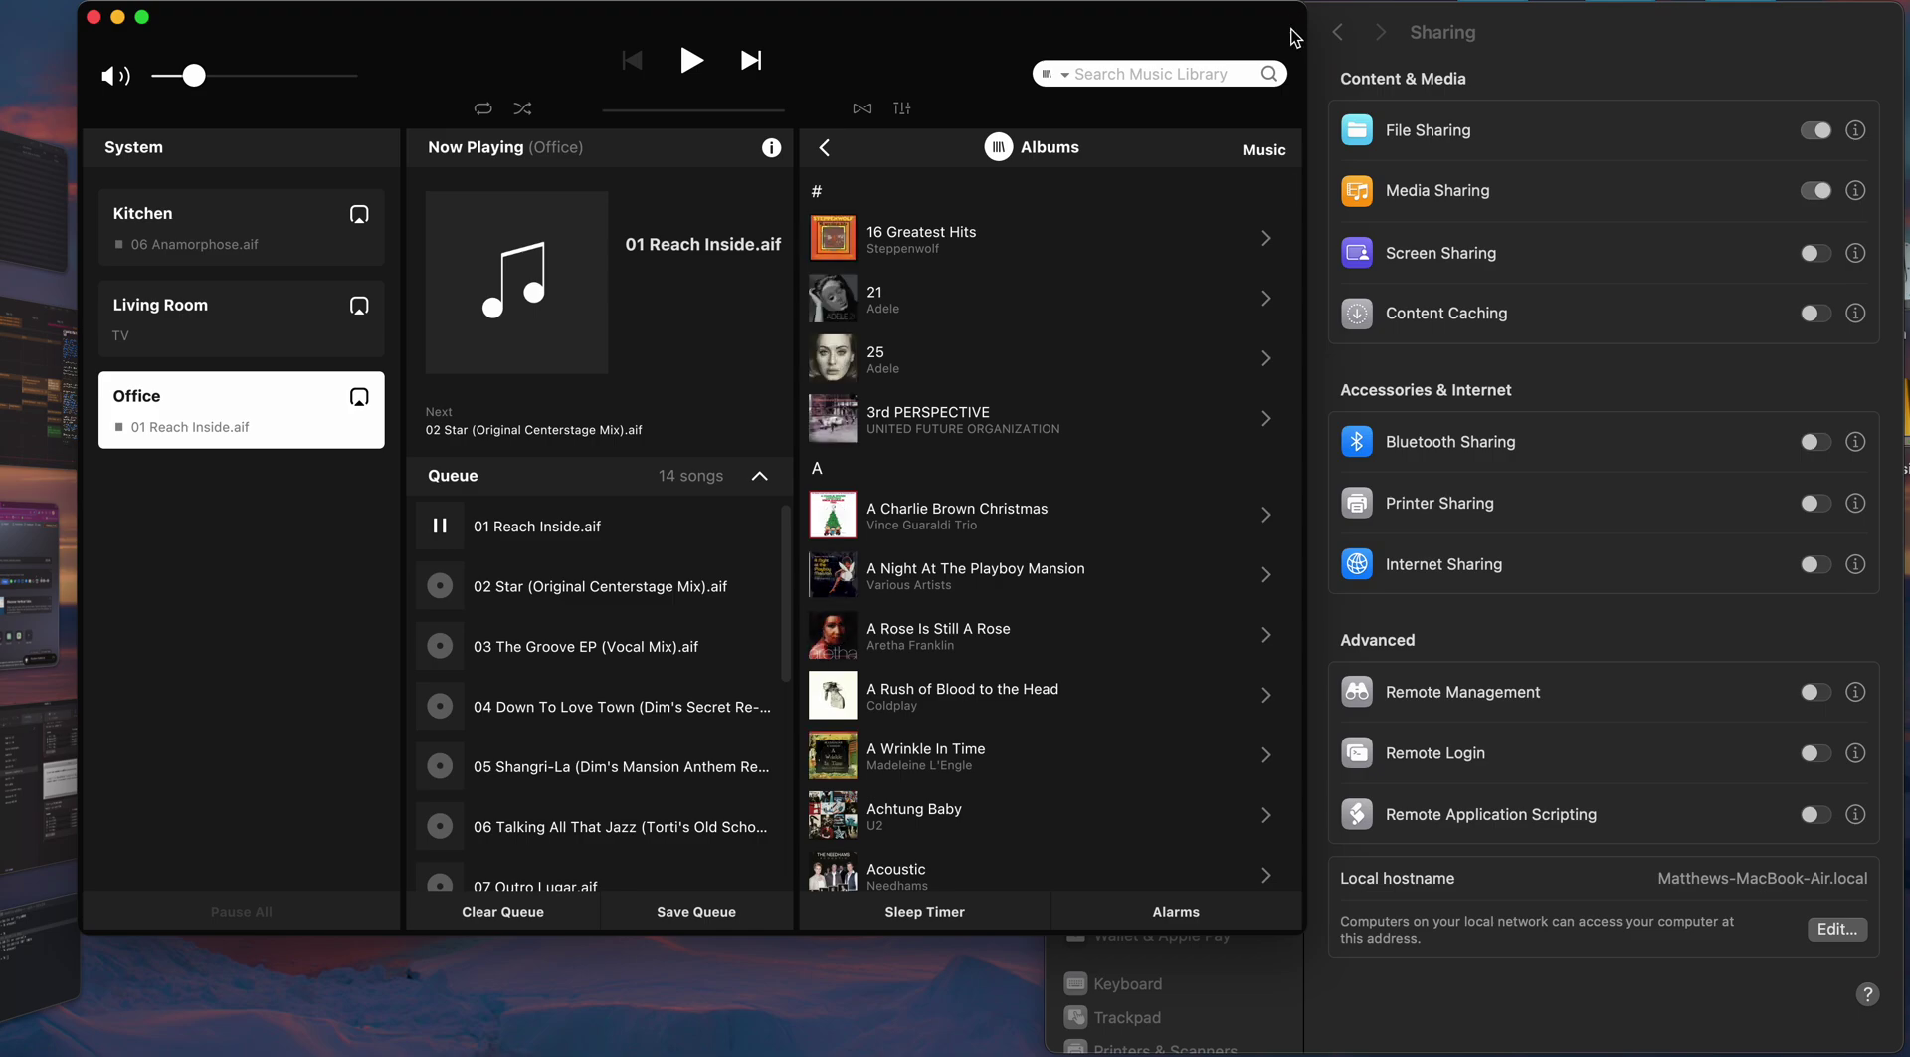
click(977, 655)
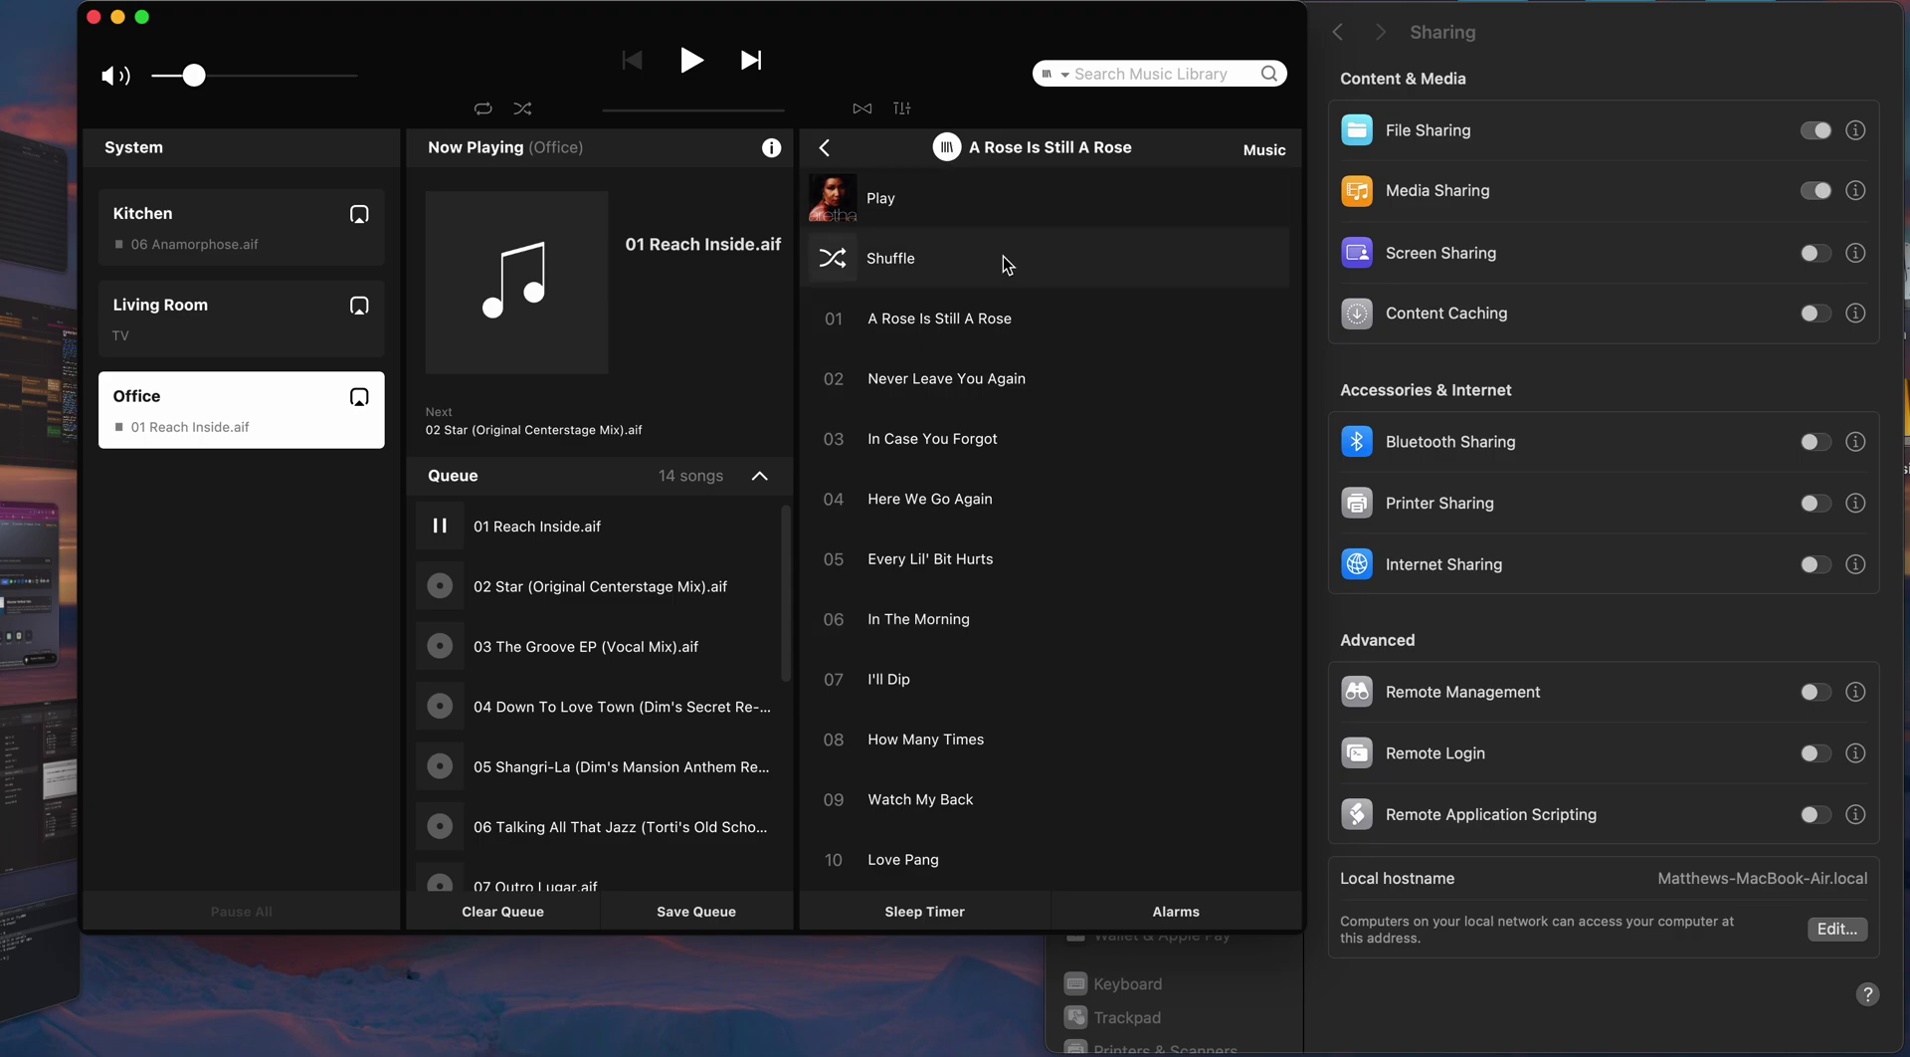
Step: Test the album's first track in the Office at a raised volume and pause playback
double_click(953, 333)
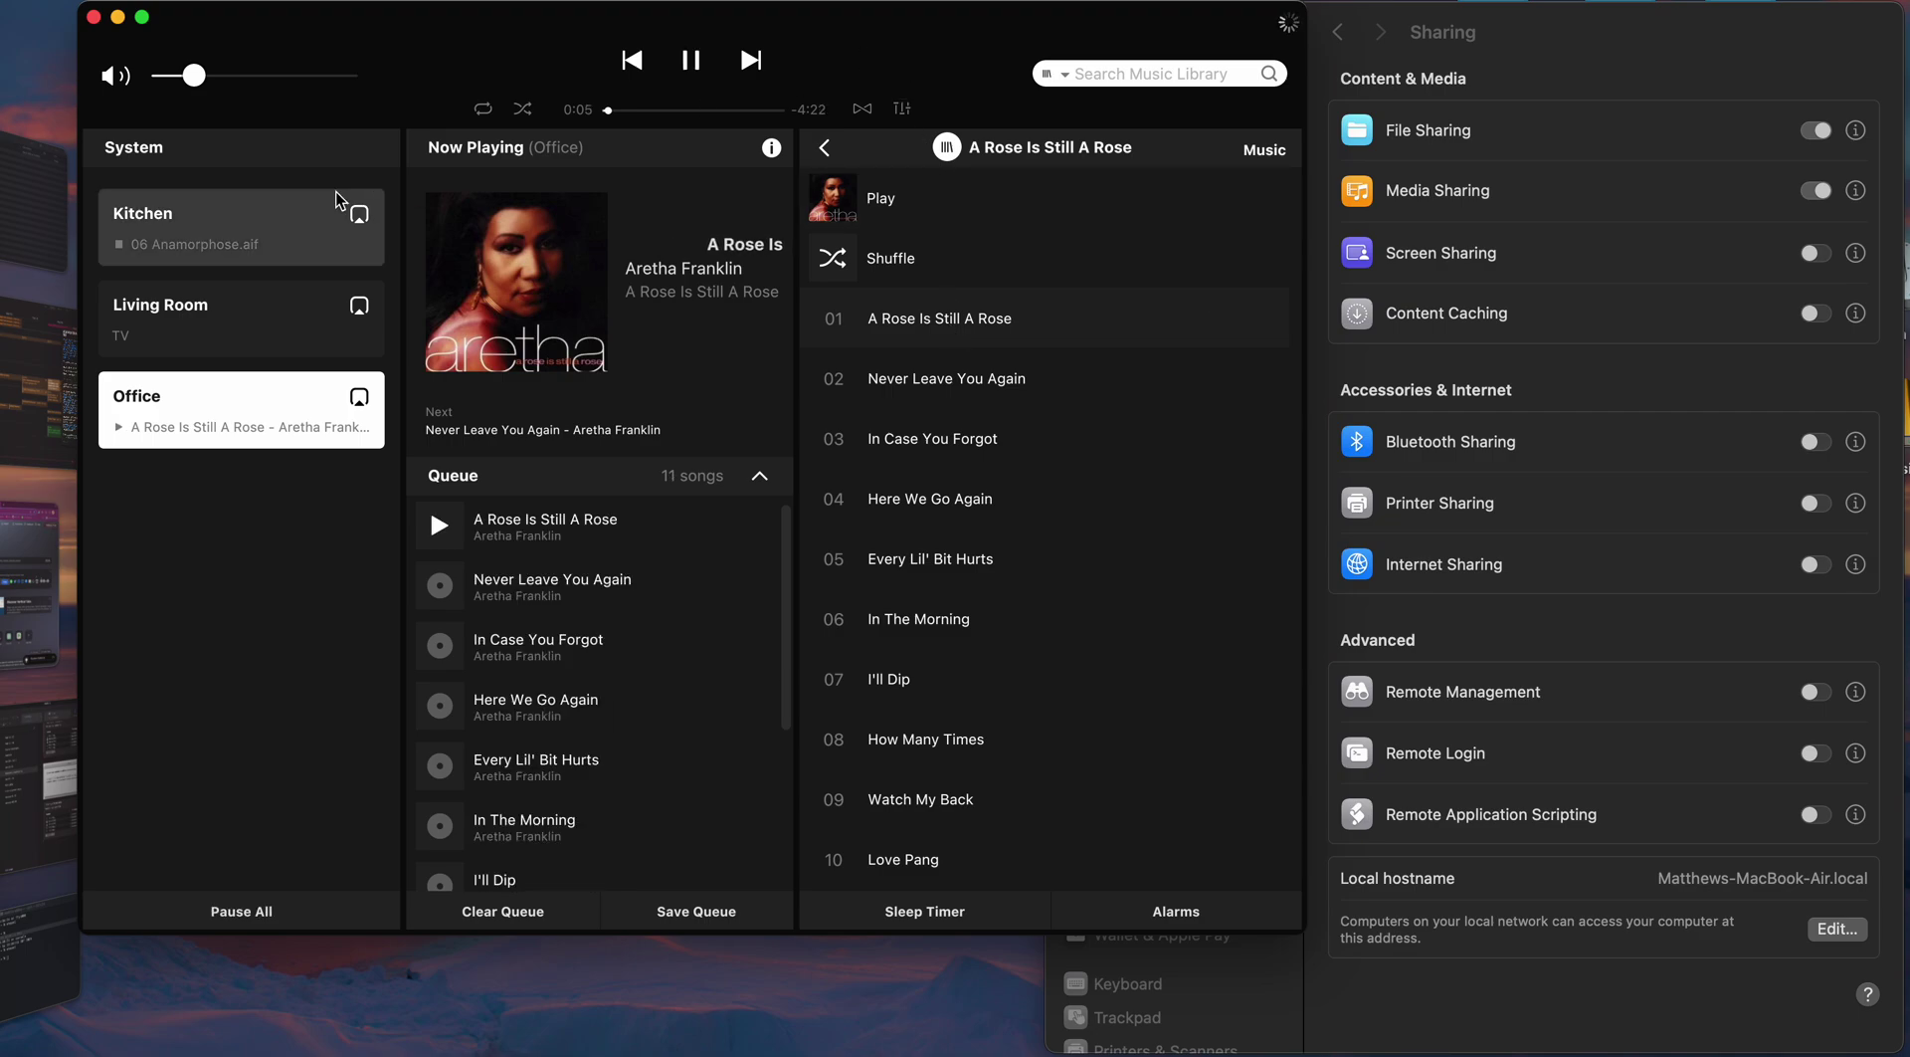
scroll(237, 86, up, 3)
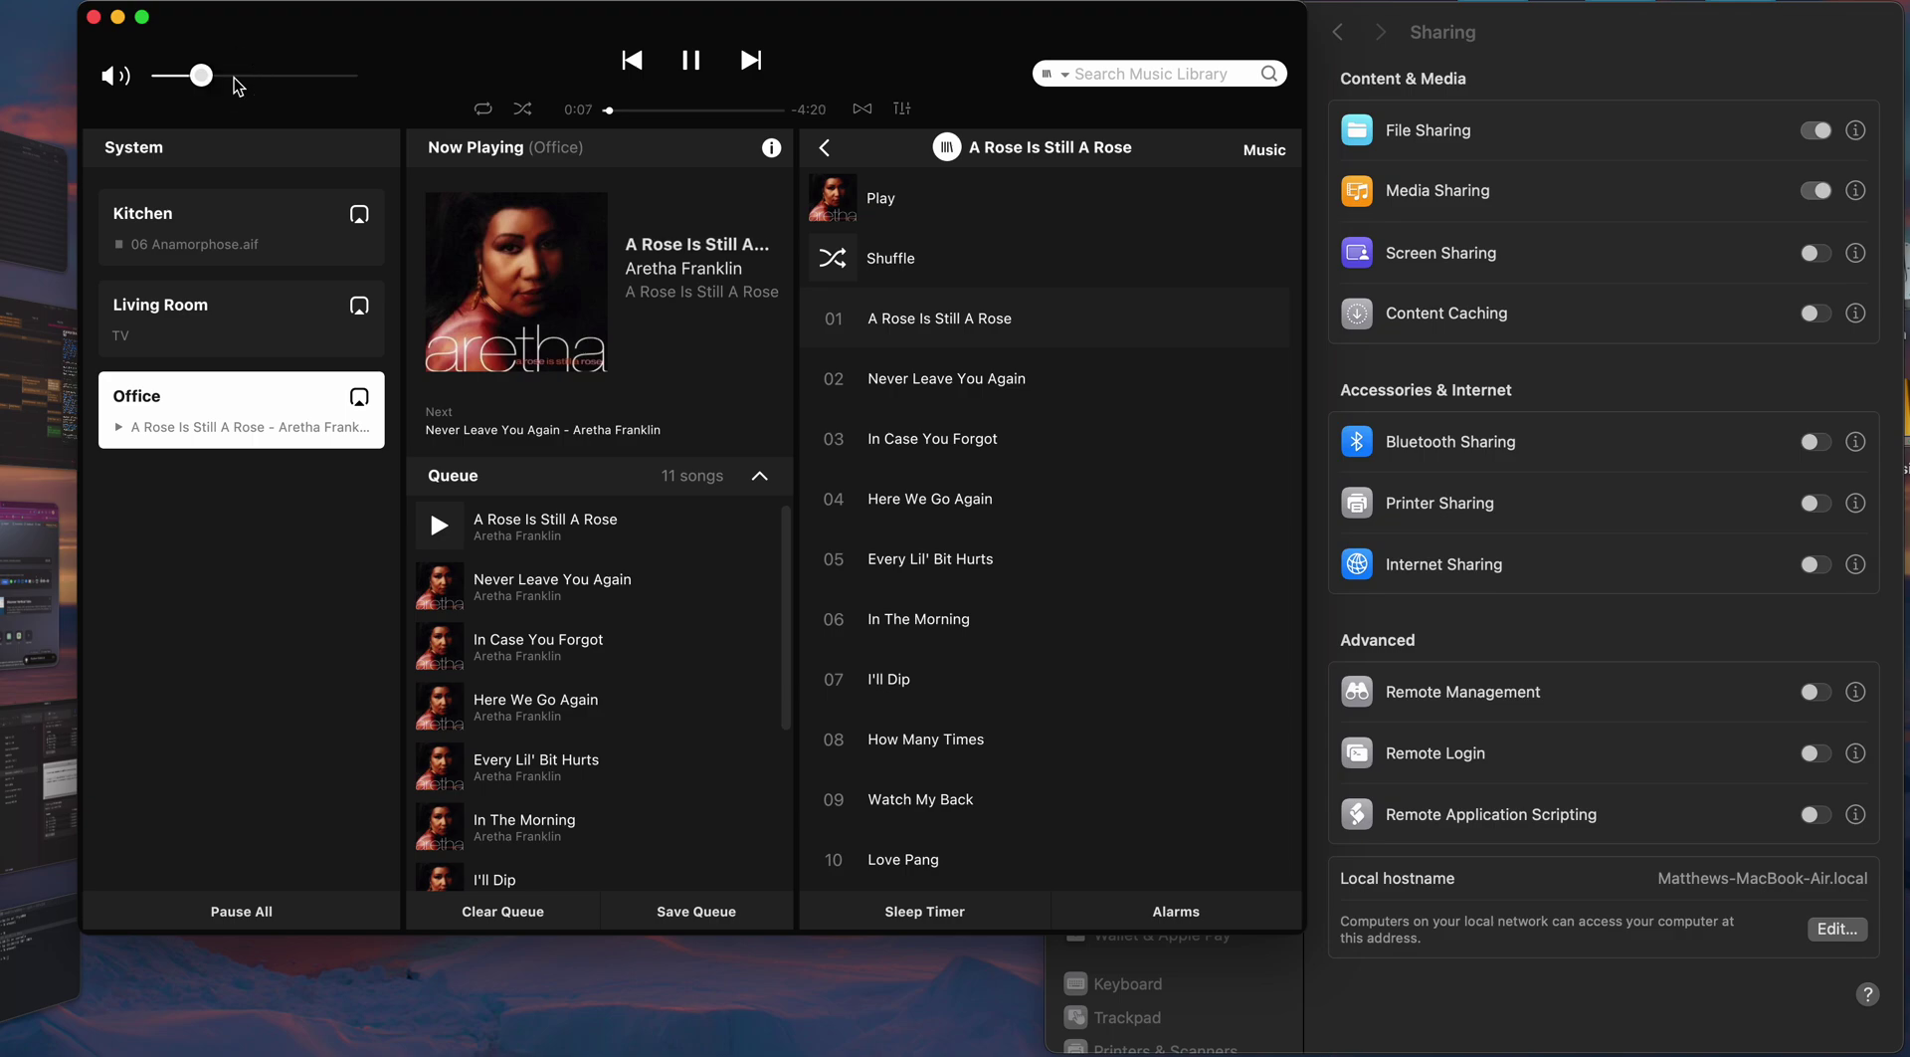
scroll(281, 82, up, 2)
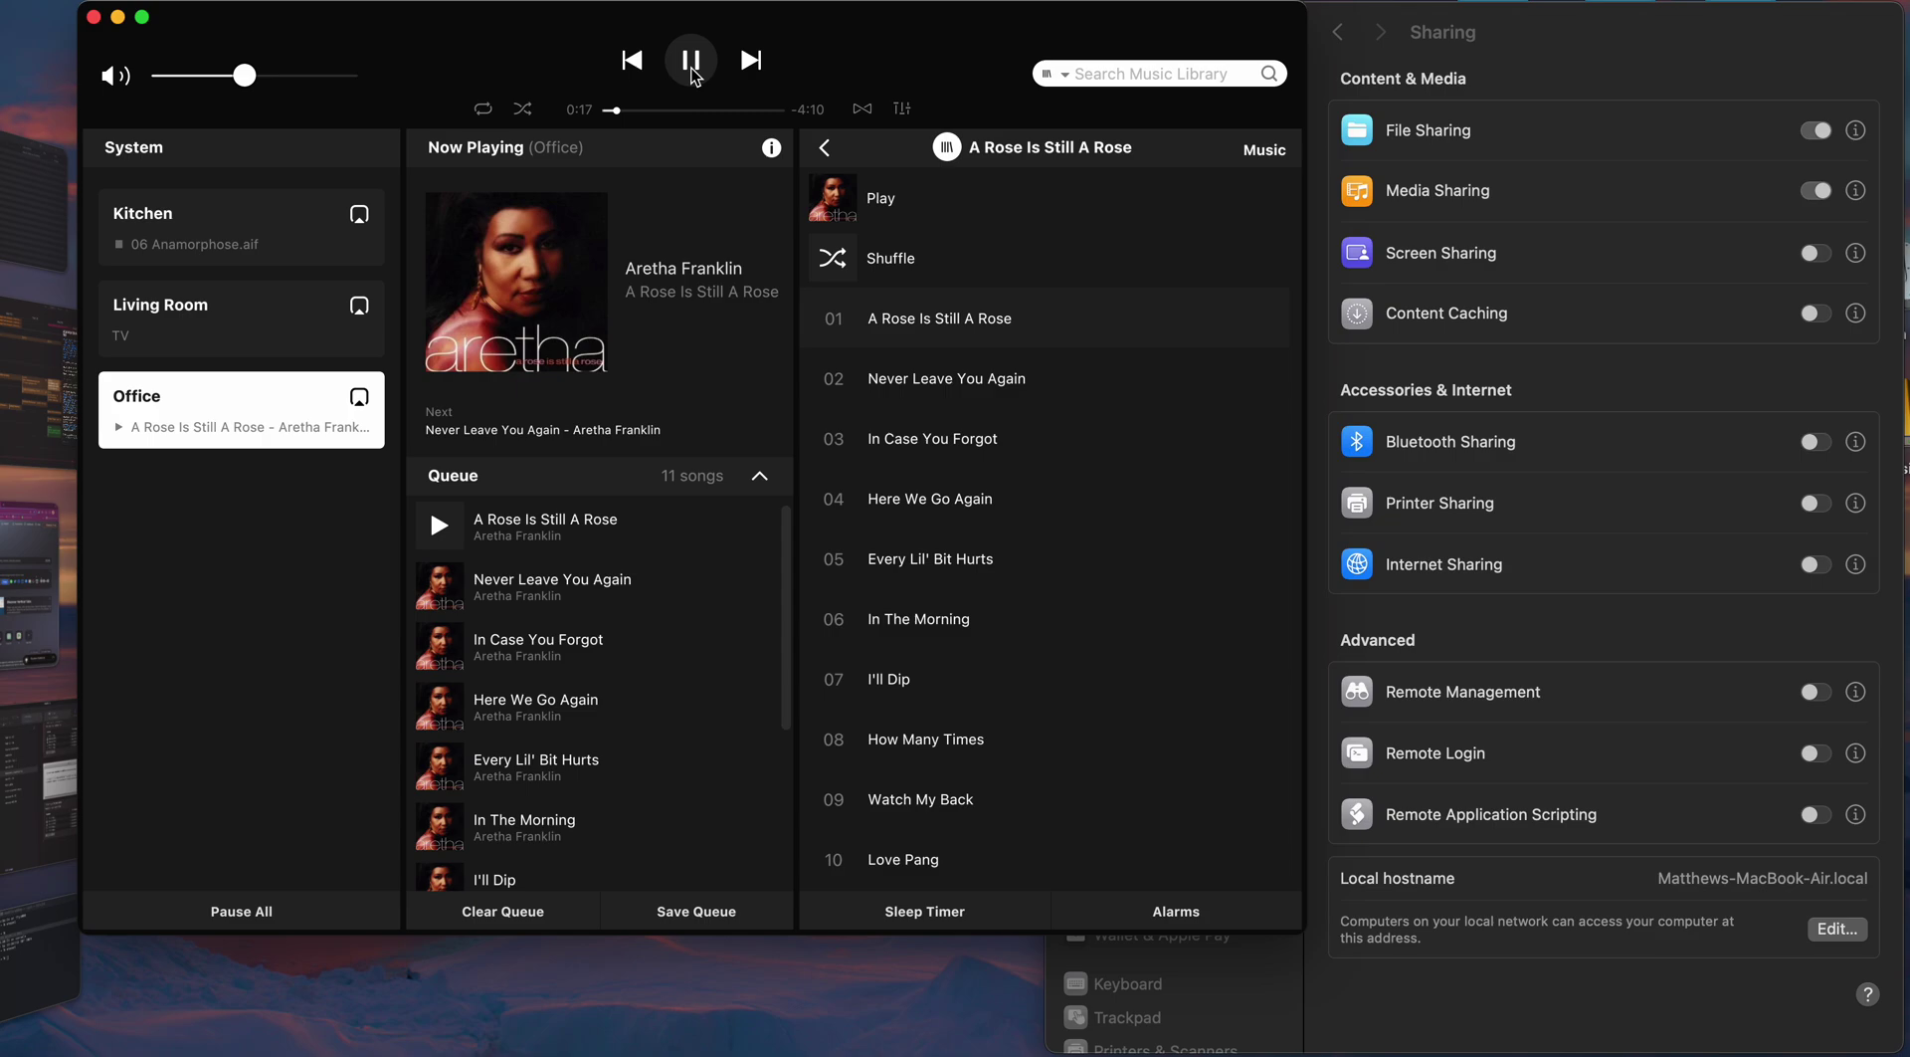
click(692, 61)
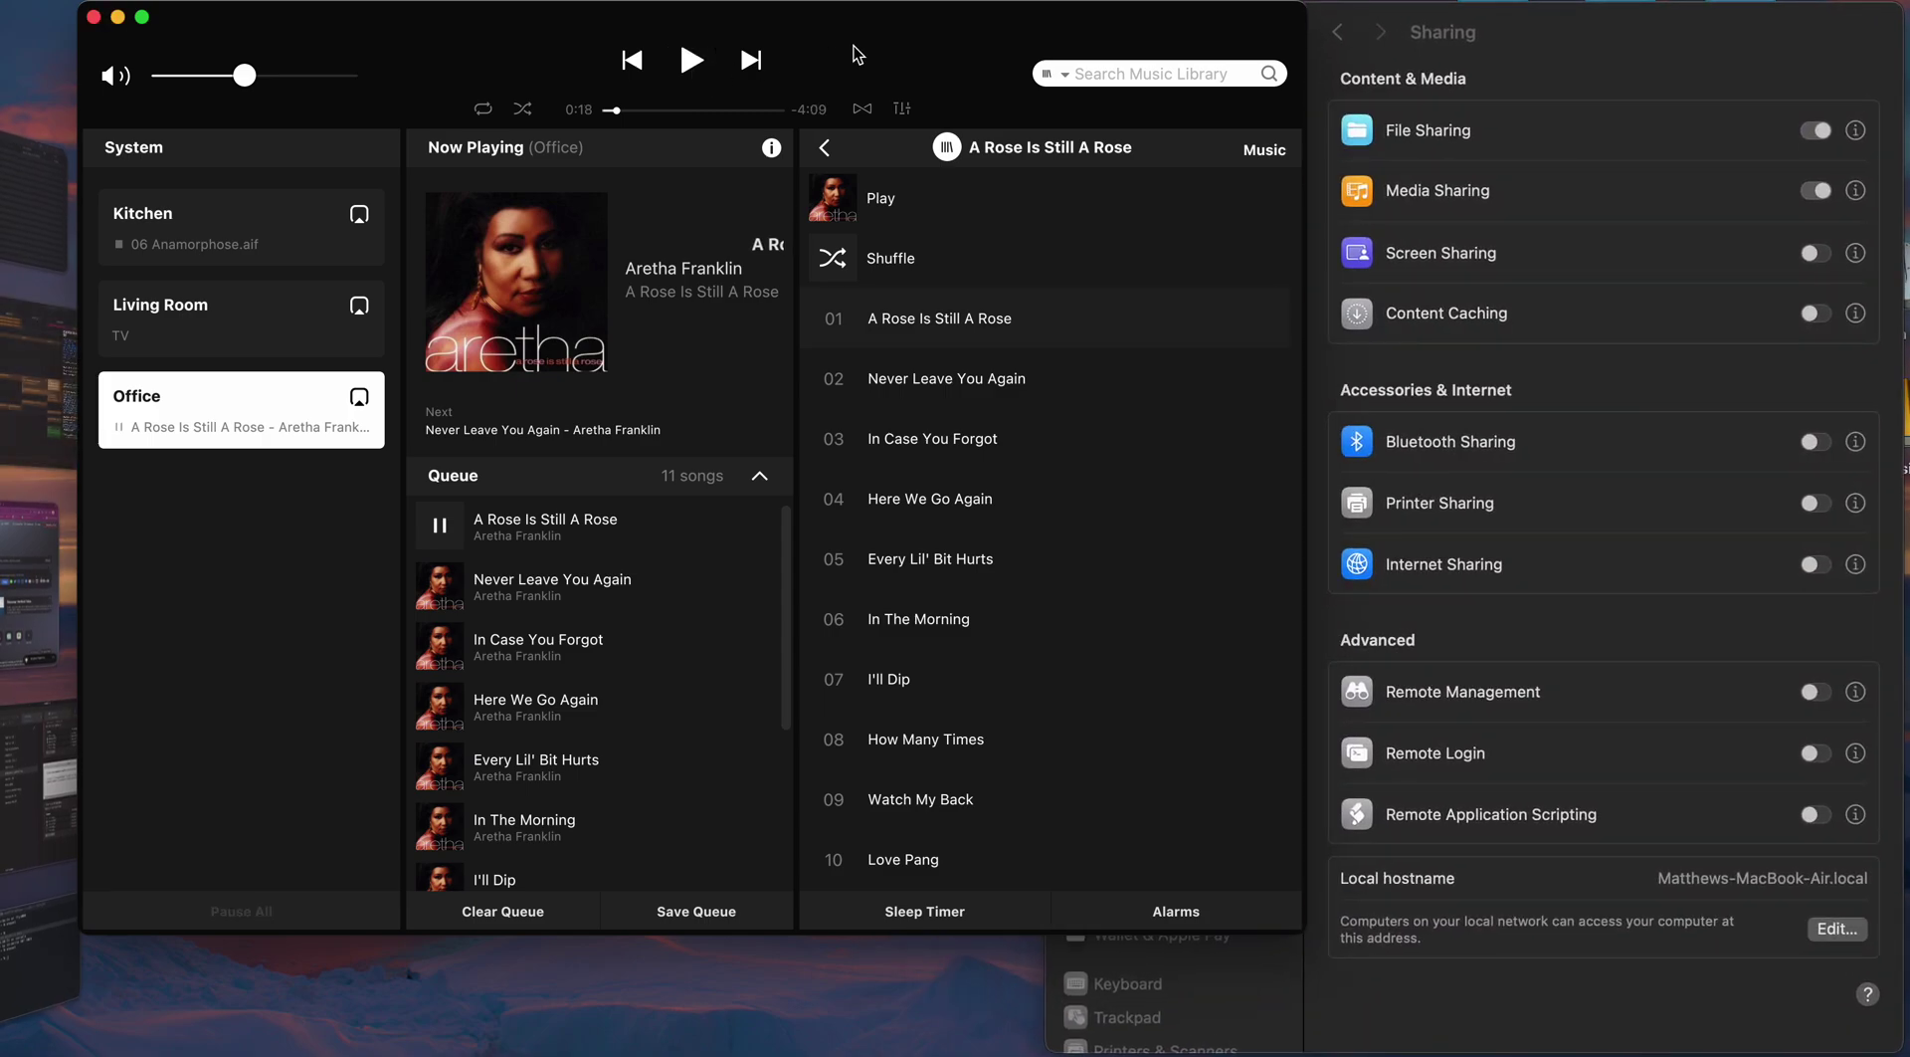